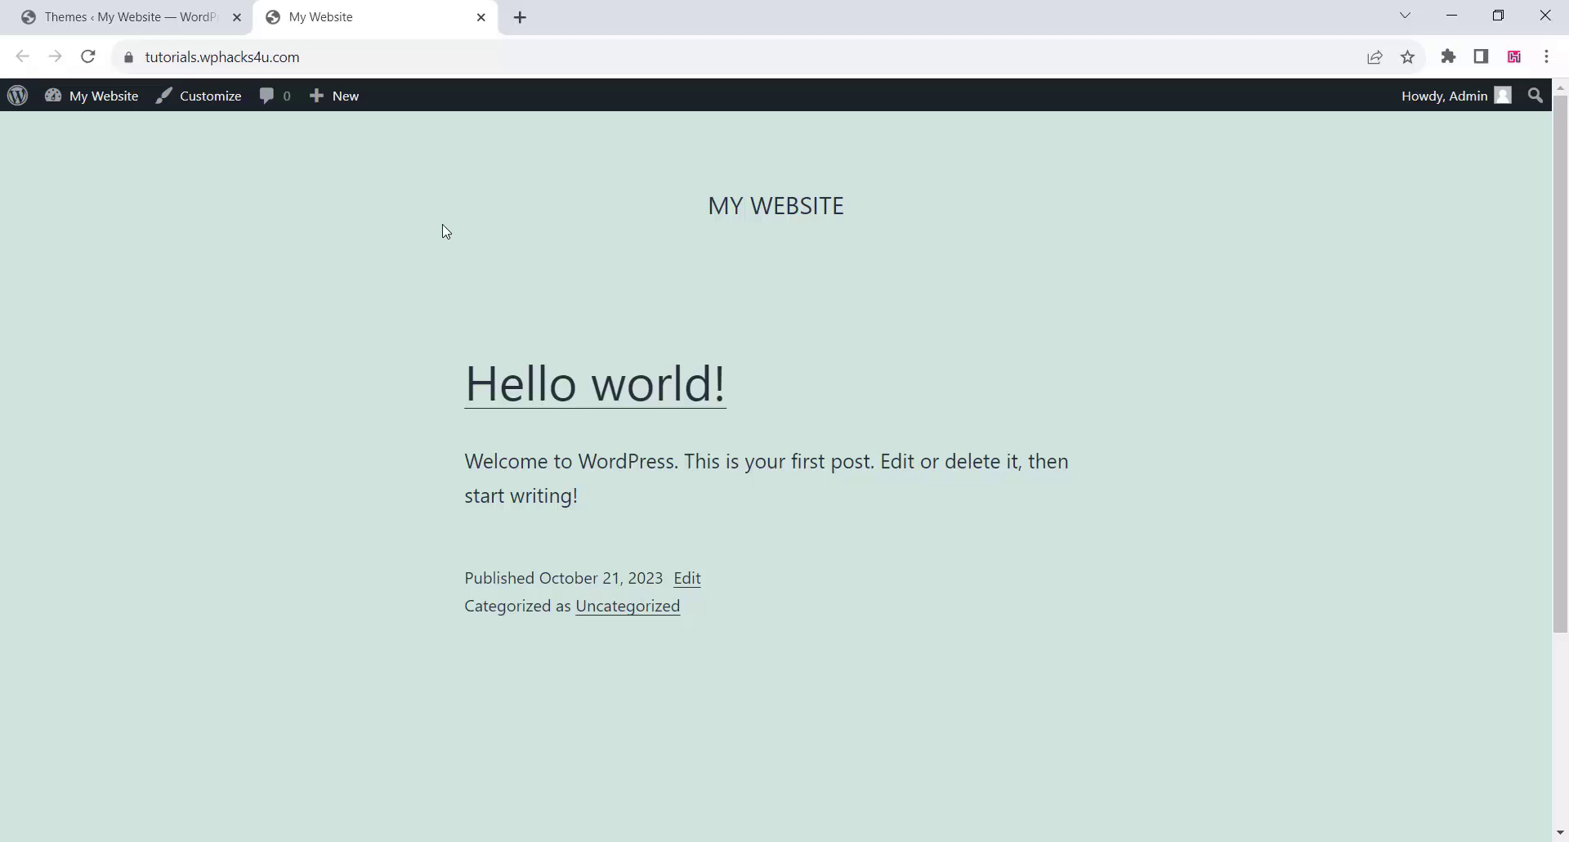
Go from the live site to the admin dashboard's Appearance > Themes page
{"action": "scroll", "coordinate": [446, 232], "scroll_direction": "down", "scroll_amount": 3}
{"action": "scroll", "coordinate": [446, 236], "scroll_direction": "up", "scroll_amount": 3}
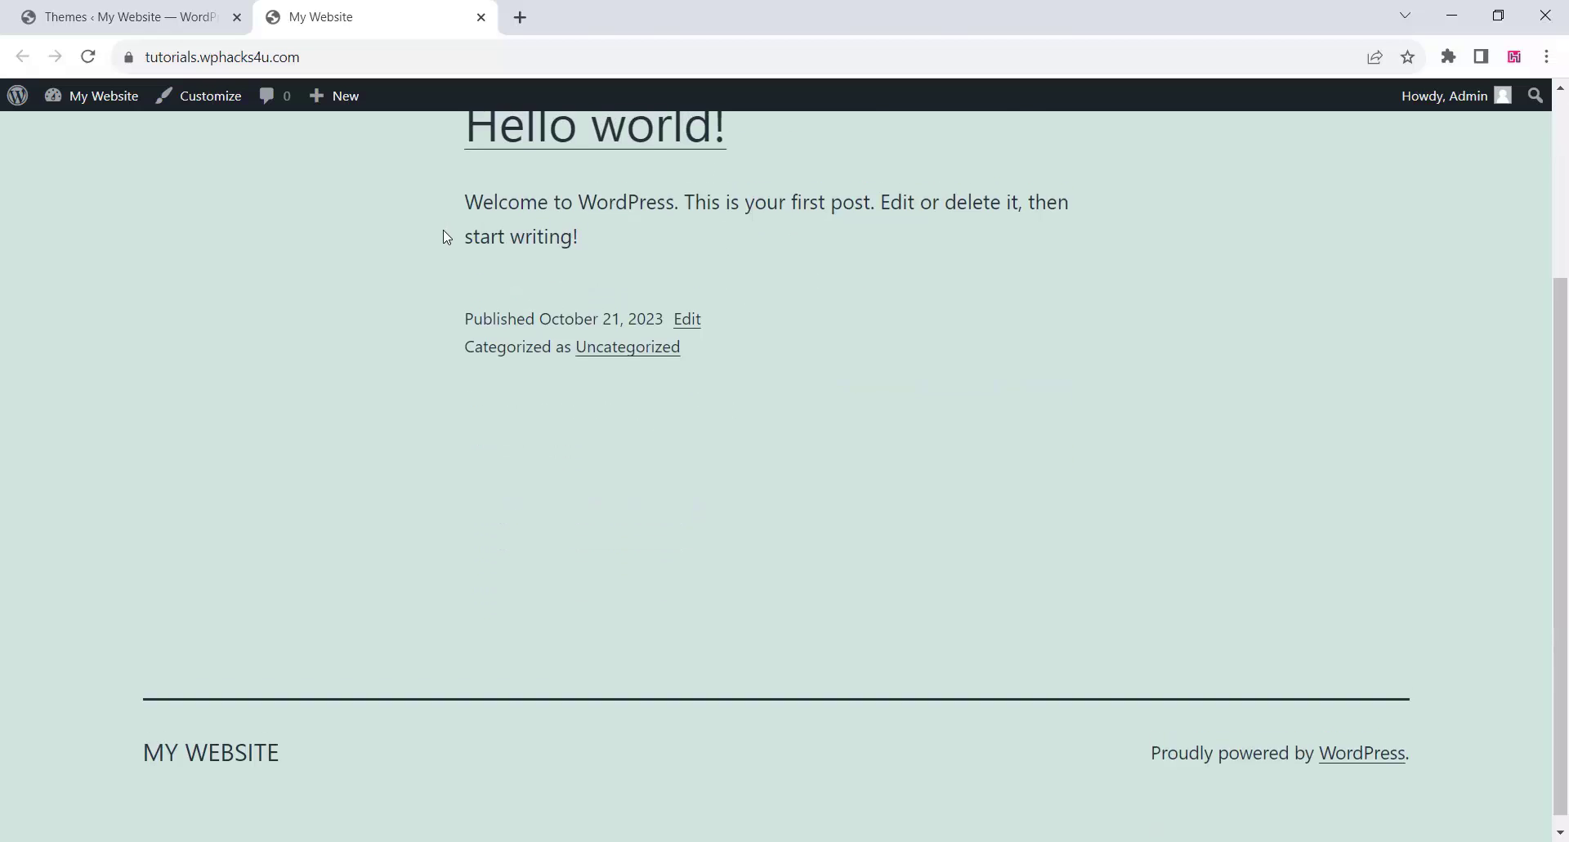
{"action": "left_click", "coordinate": [130, 16]}
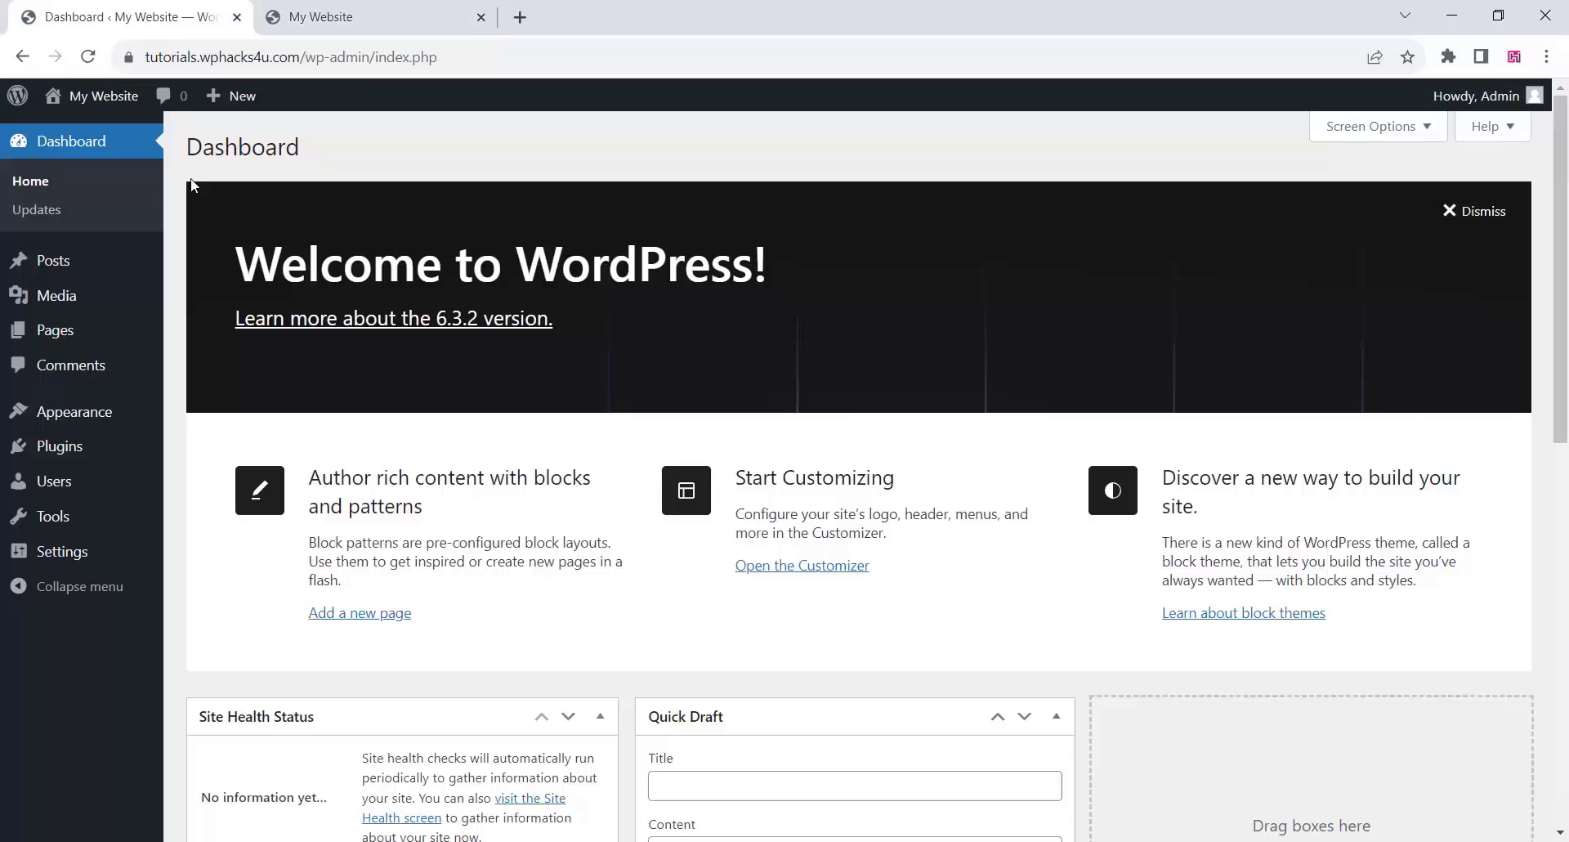
{"action": "mouse_move", "coordinate": [86, 423]}
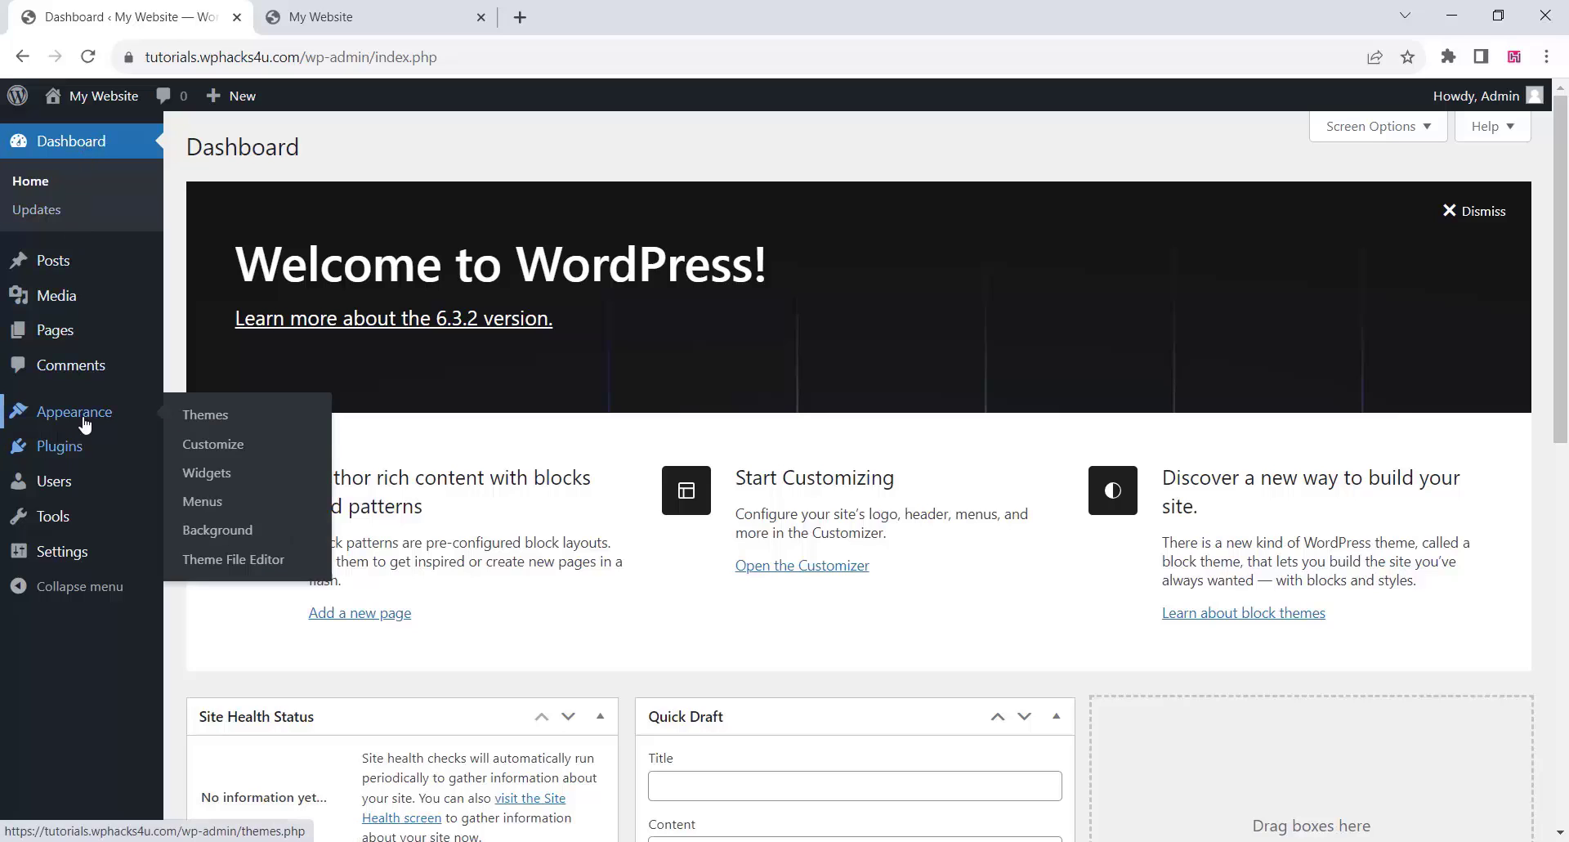
{"action": "left_click", "coordinate": [198, 417]}
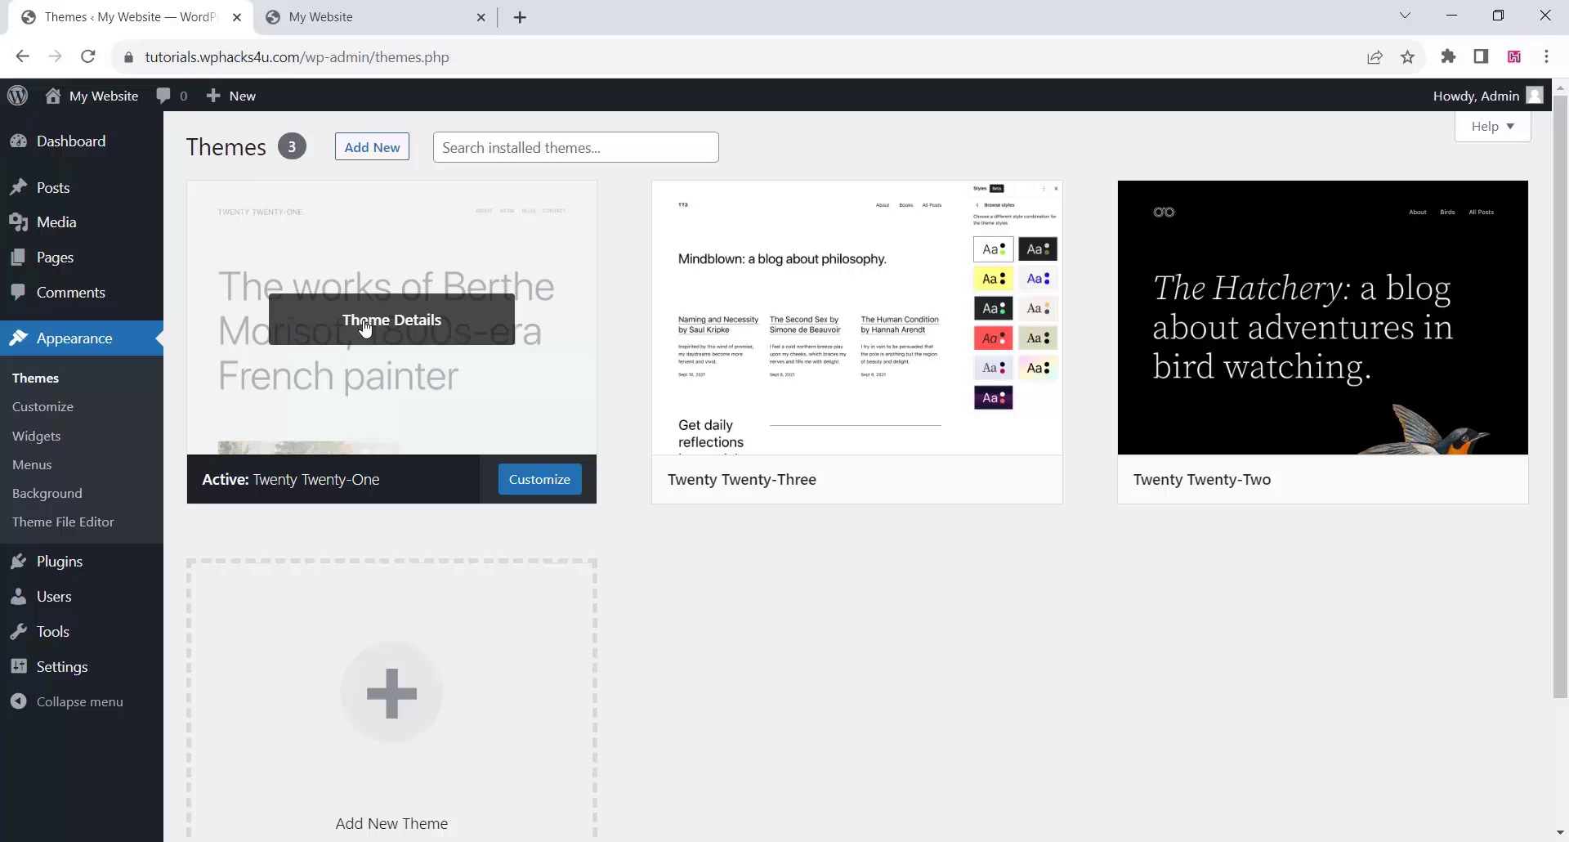
View the Theme Details of Twenty Twenty-One and Twenty Twenty-Three
{"action": "left_click", "coordinate": [360, 323]}
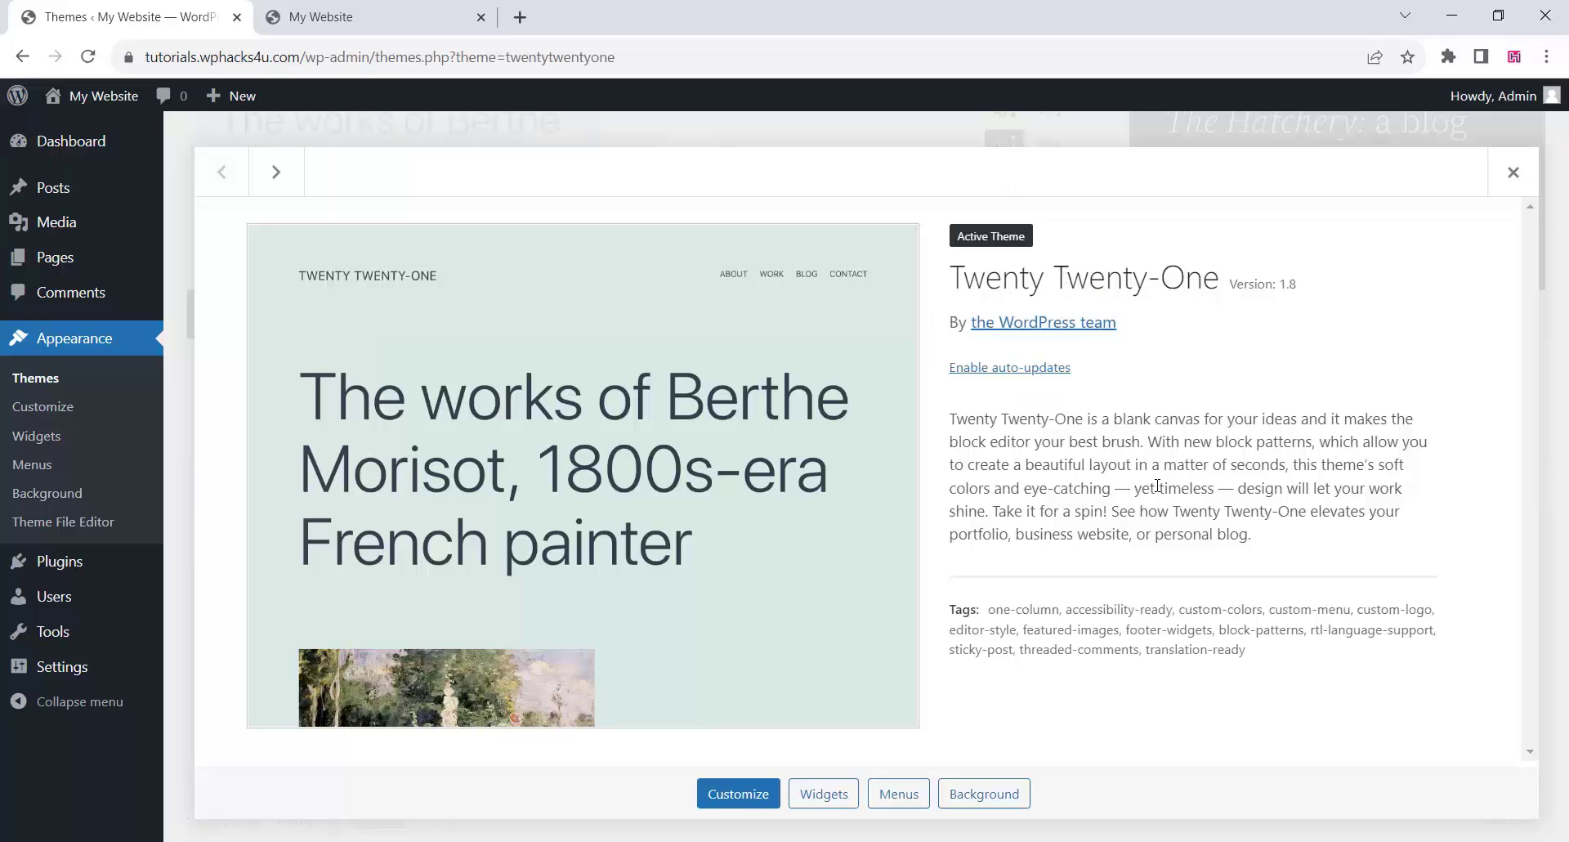
{"action": "left_click", "coordinate": [1514, 176]}
{"action": "scroll", "coordinate": [736, 372], "scroll_direction": "up", "scroll_amount": 2}
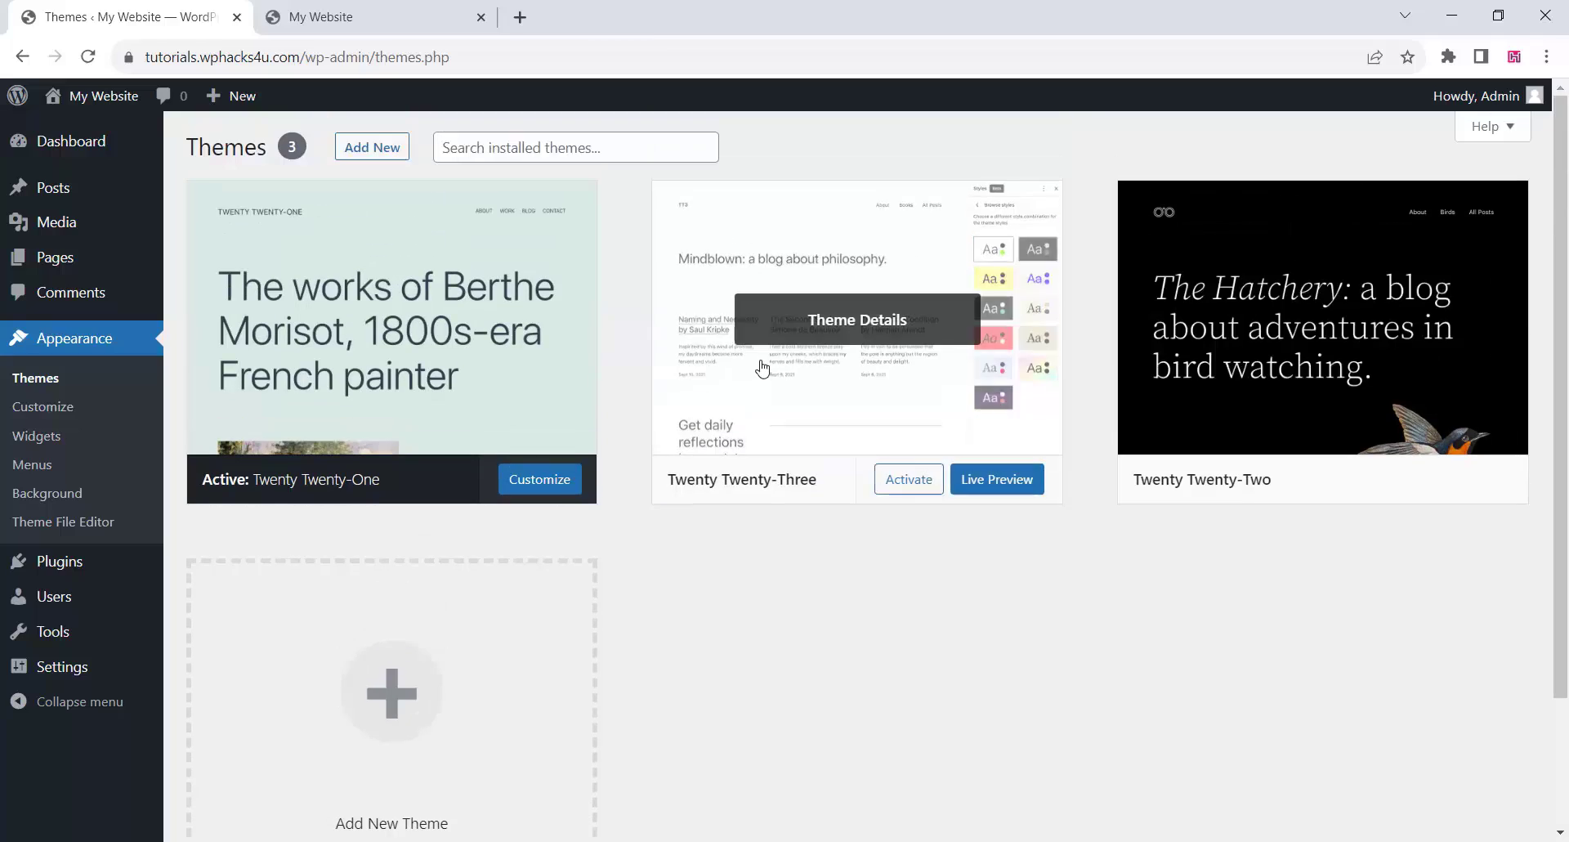
{"action": "left_click", "coordinate": [761, 368]}
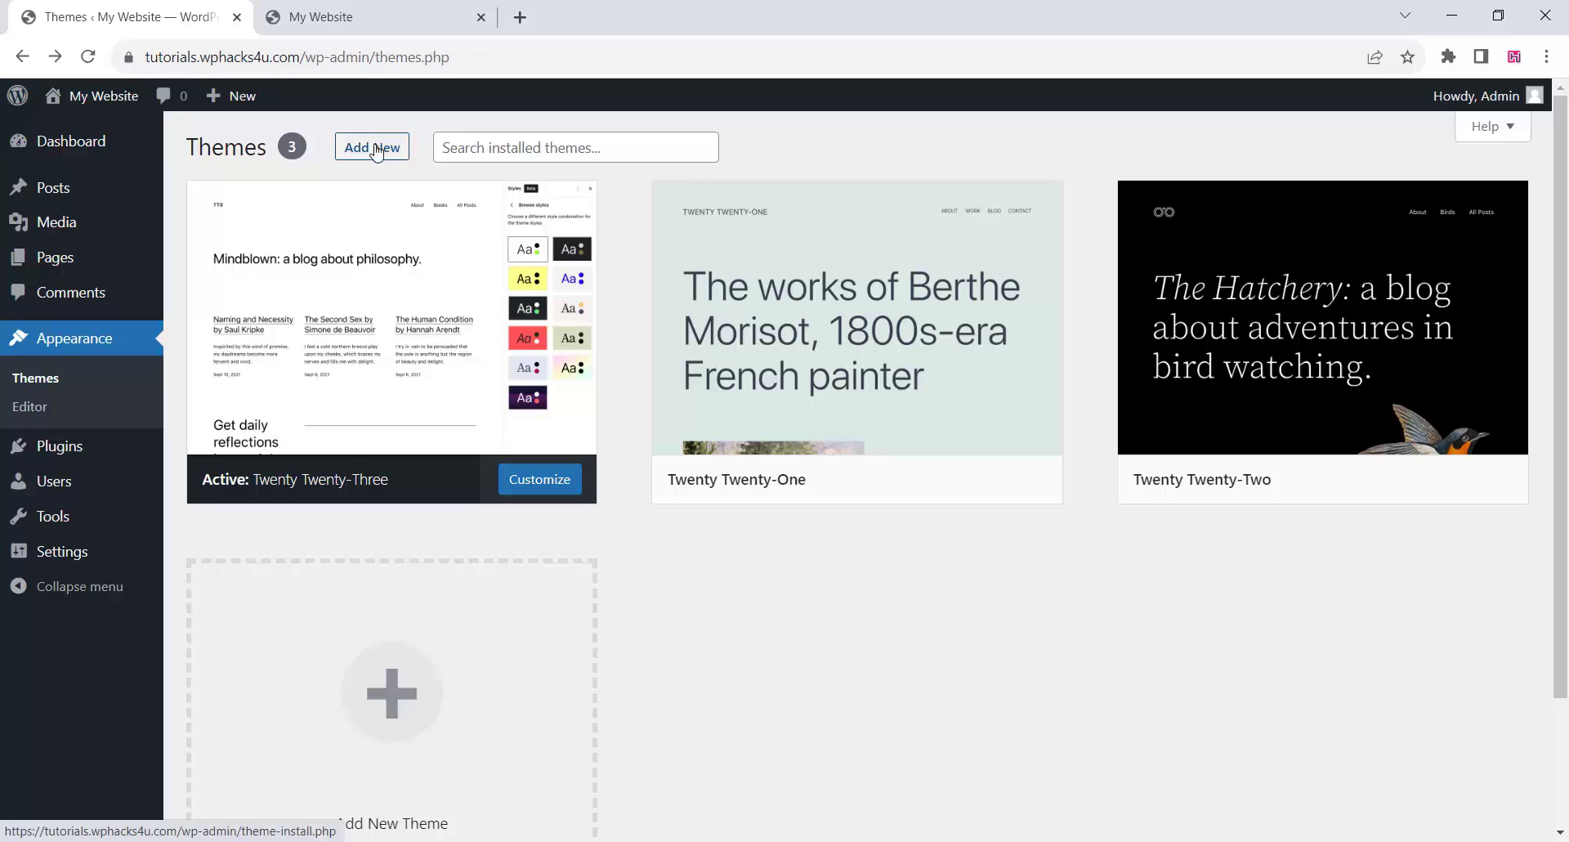
Upload Wphacks4u.zip through Add New > Upload Theme and install it
{"action": "left_click", "coordinate": [376, 150]}
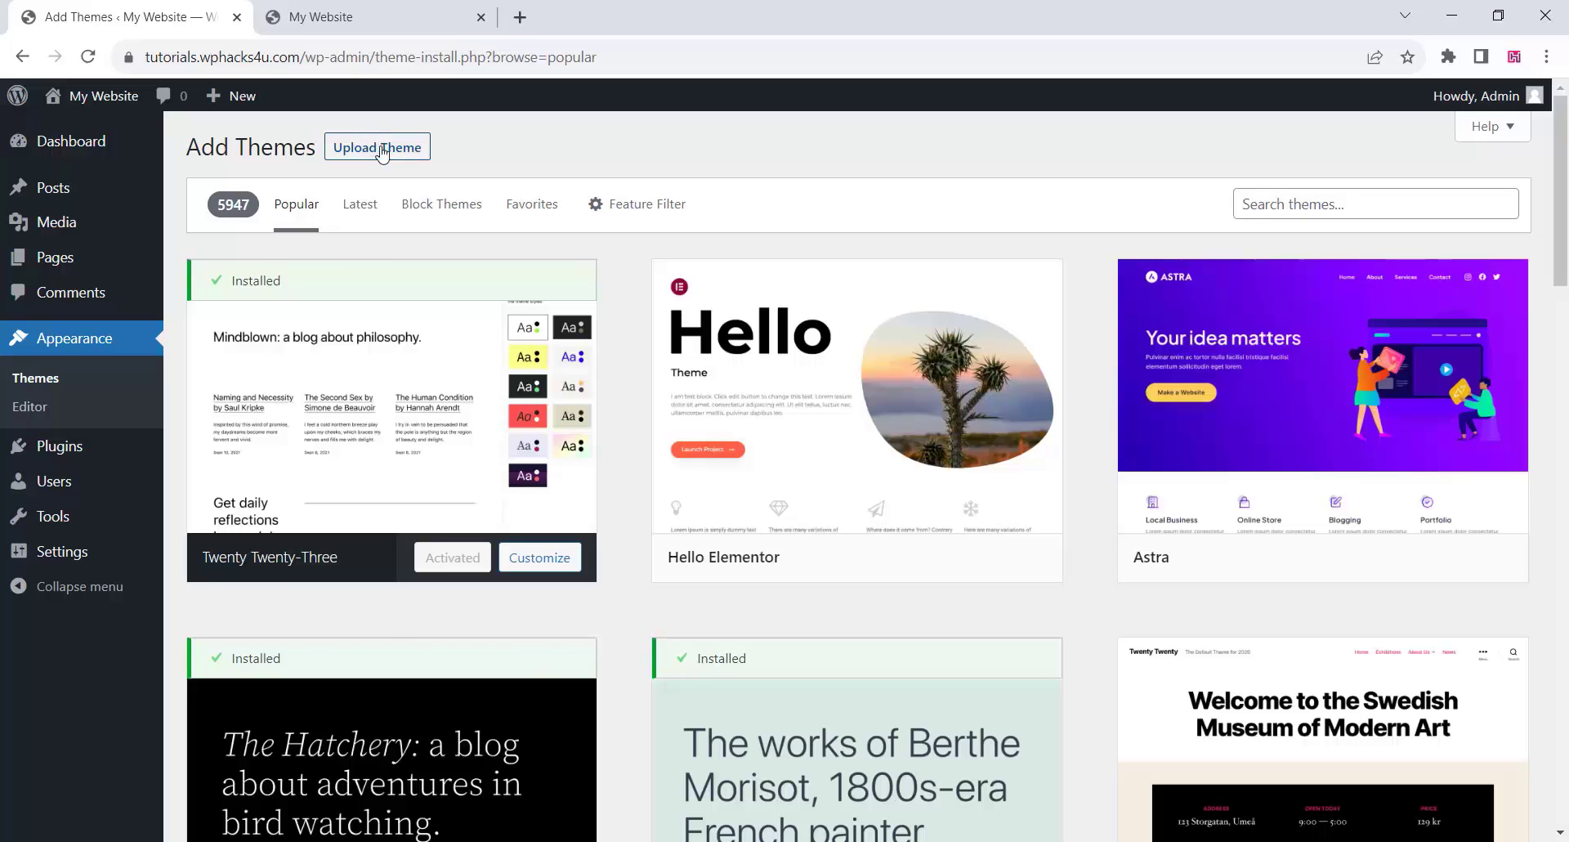
{"action": "left_click", "coordinate": [393, 147]}
{"action": "left_click", "coordinate": [737, 333]}
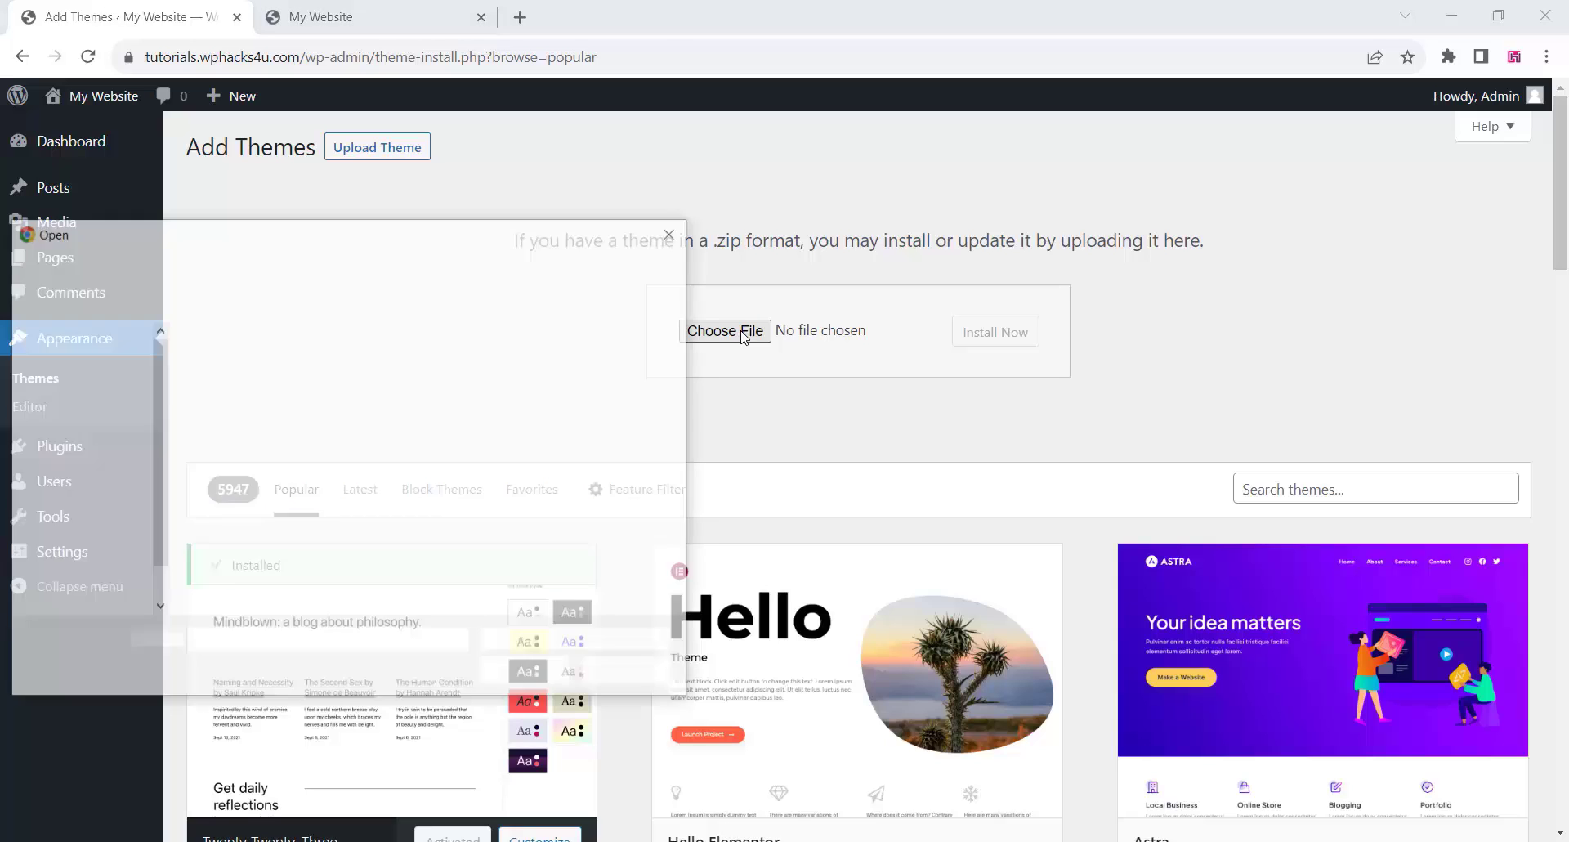
{"action": "left_click", "coordinate": [249, 404]}
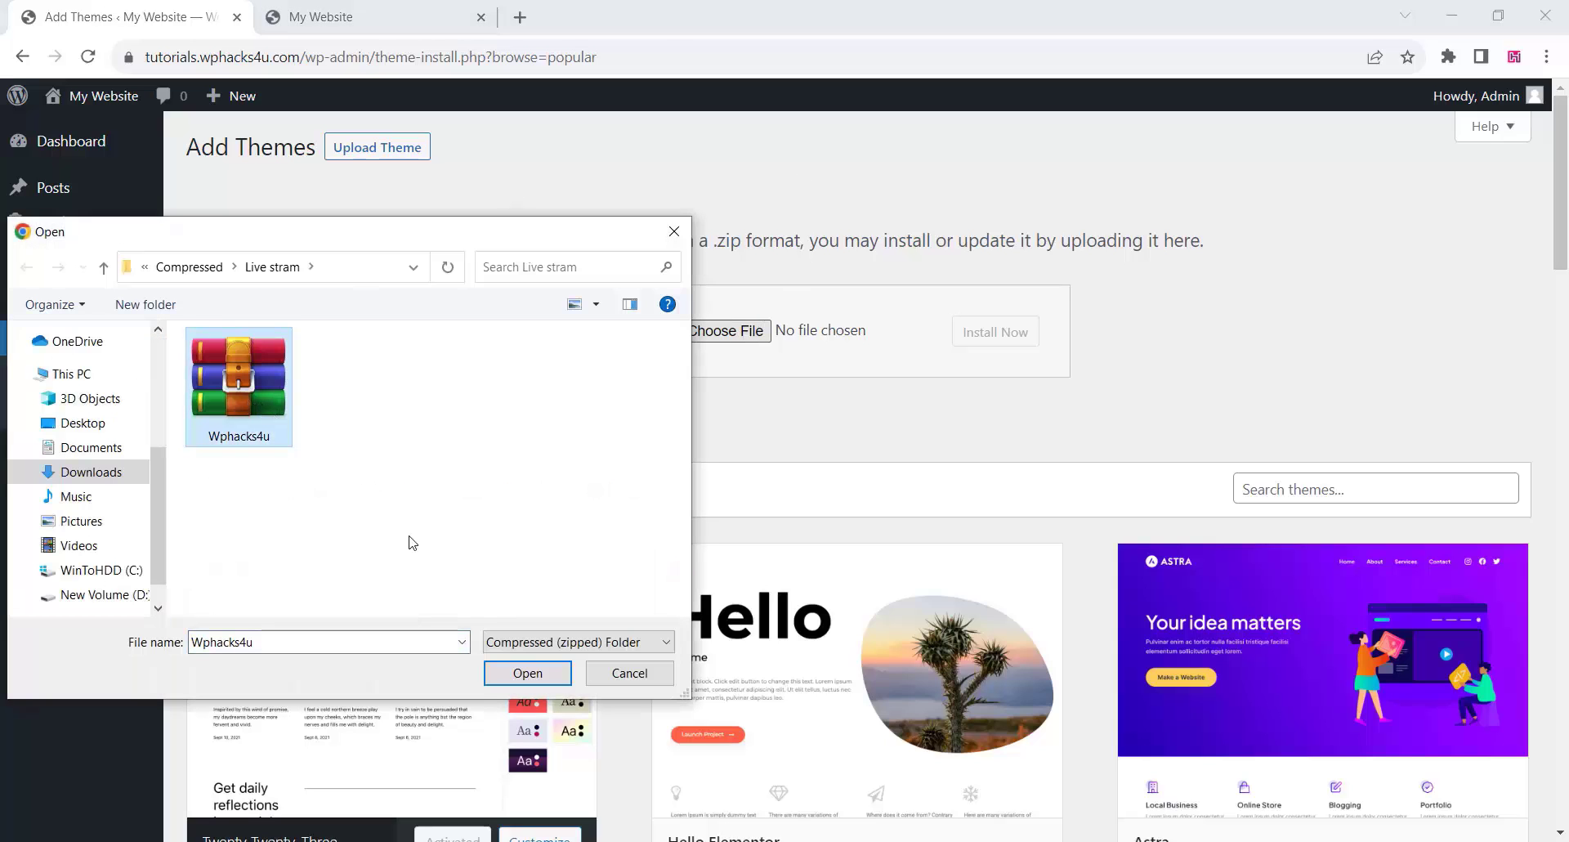
{"action": "left_click", "coordinate": [530, 675]}
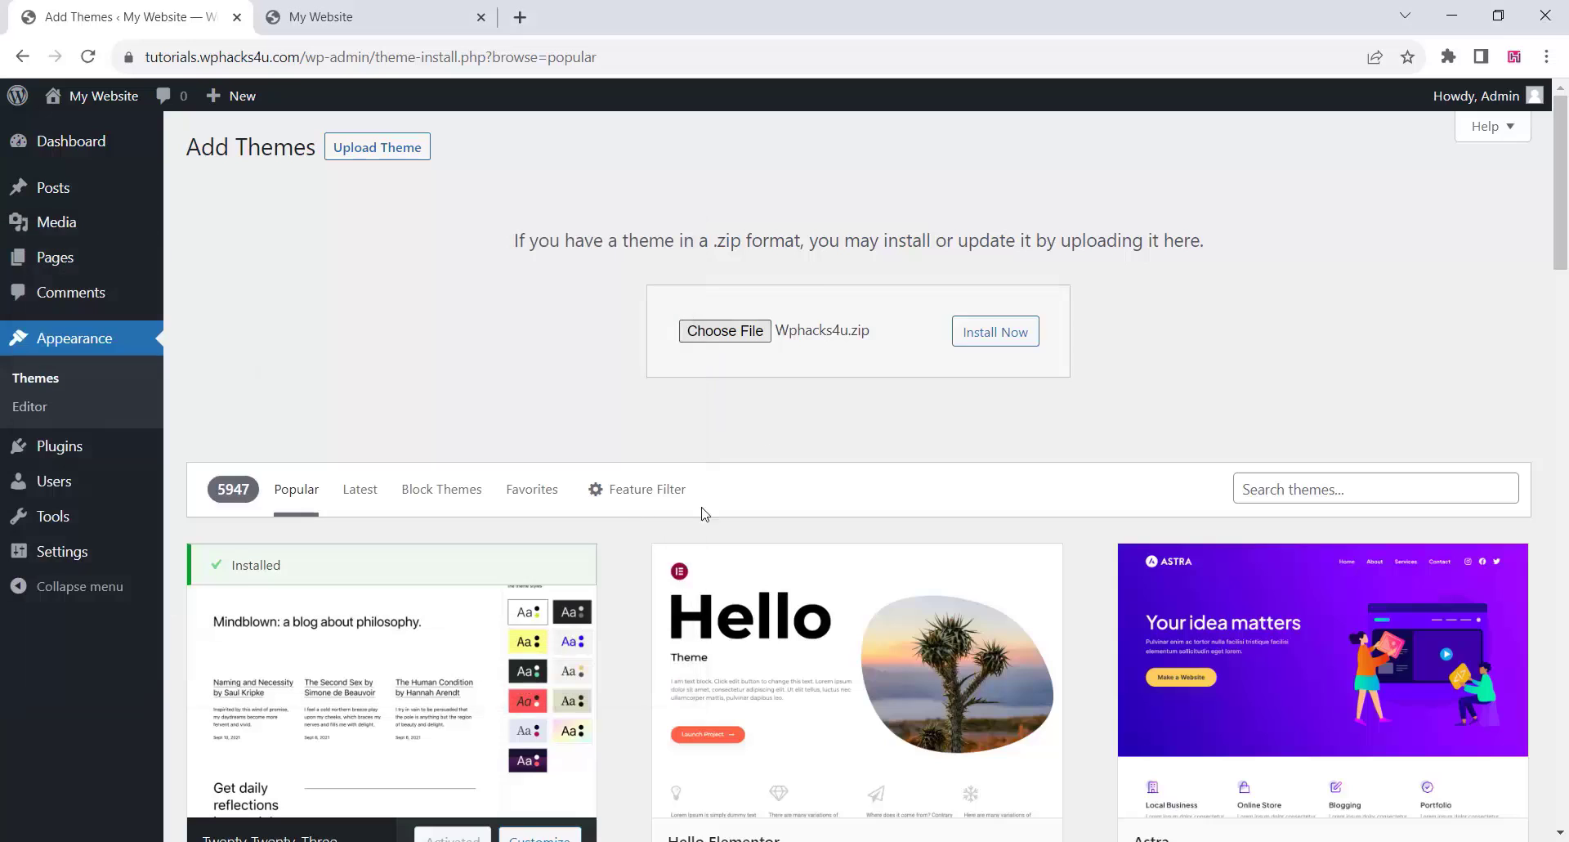
{"action": "left_click", "coordinate": [989, 340]}
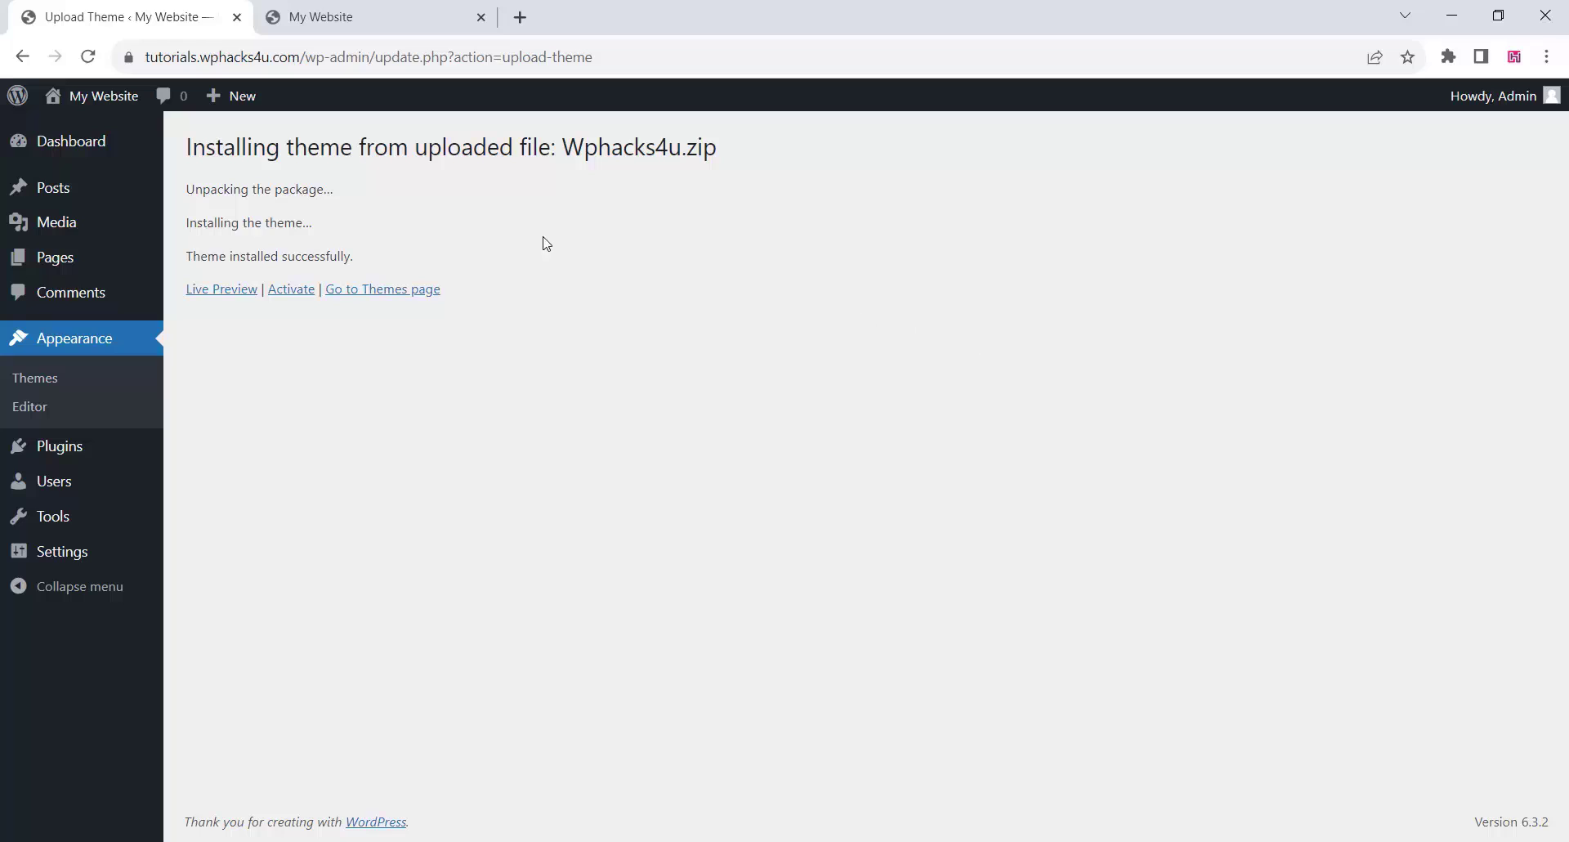
Activate the Wphacks4u theme and bring up its Theme Details
{"action": "left_click", "coordinate": [292, 291]}
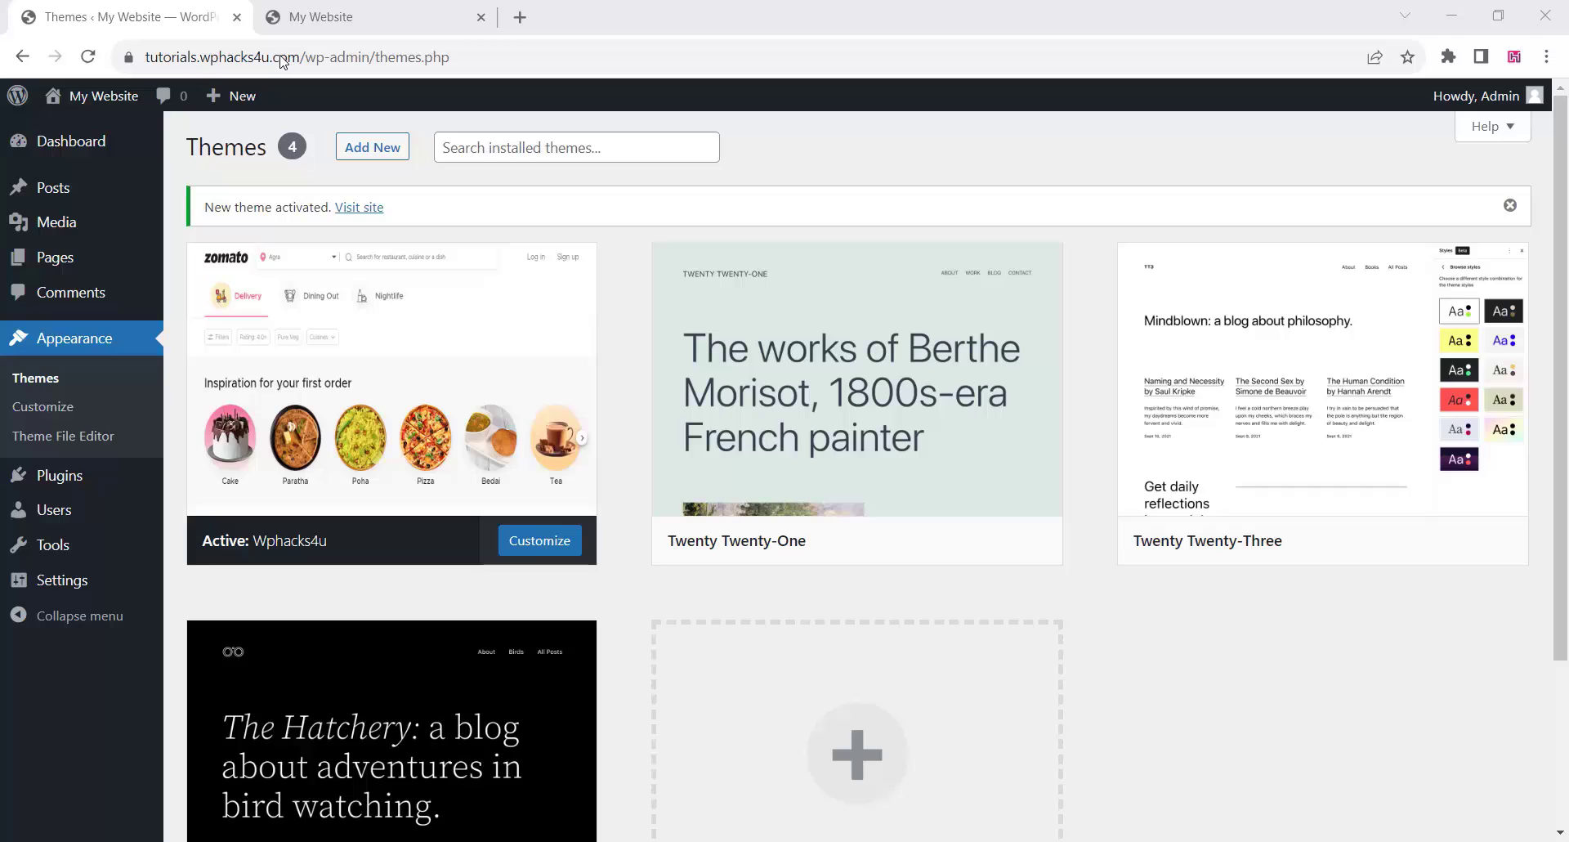
{"action": "mouse_move", "coordinate": [351, 330]}
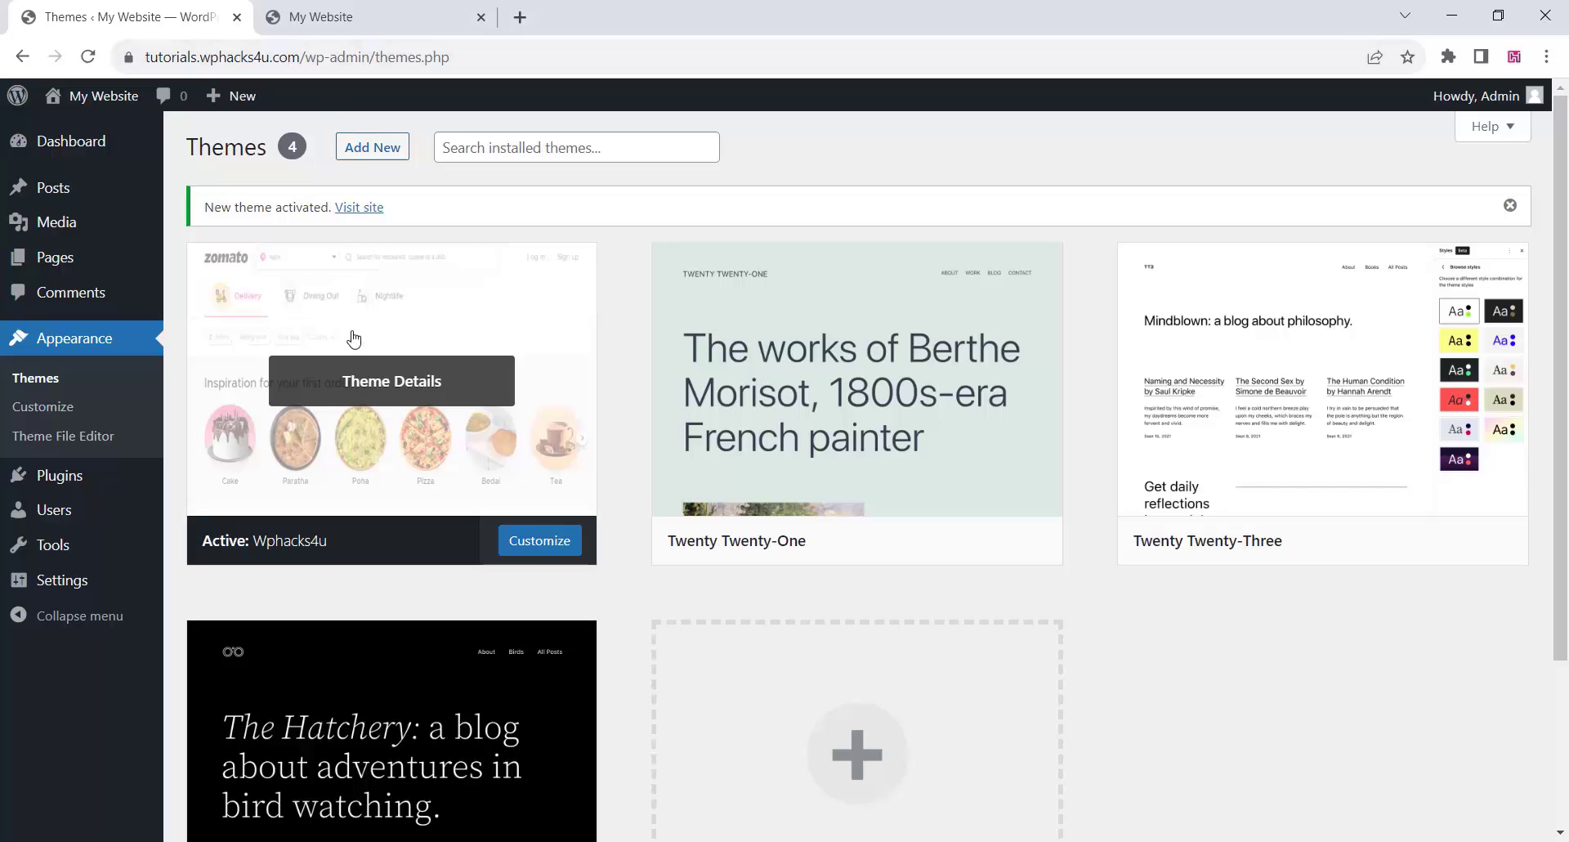
{"action": "left_click", "coordinate": [362, 387]}
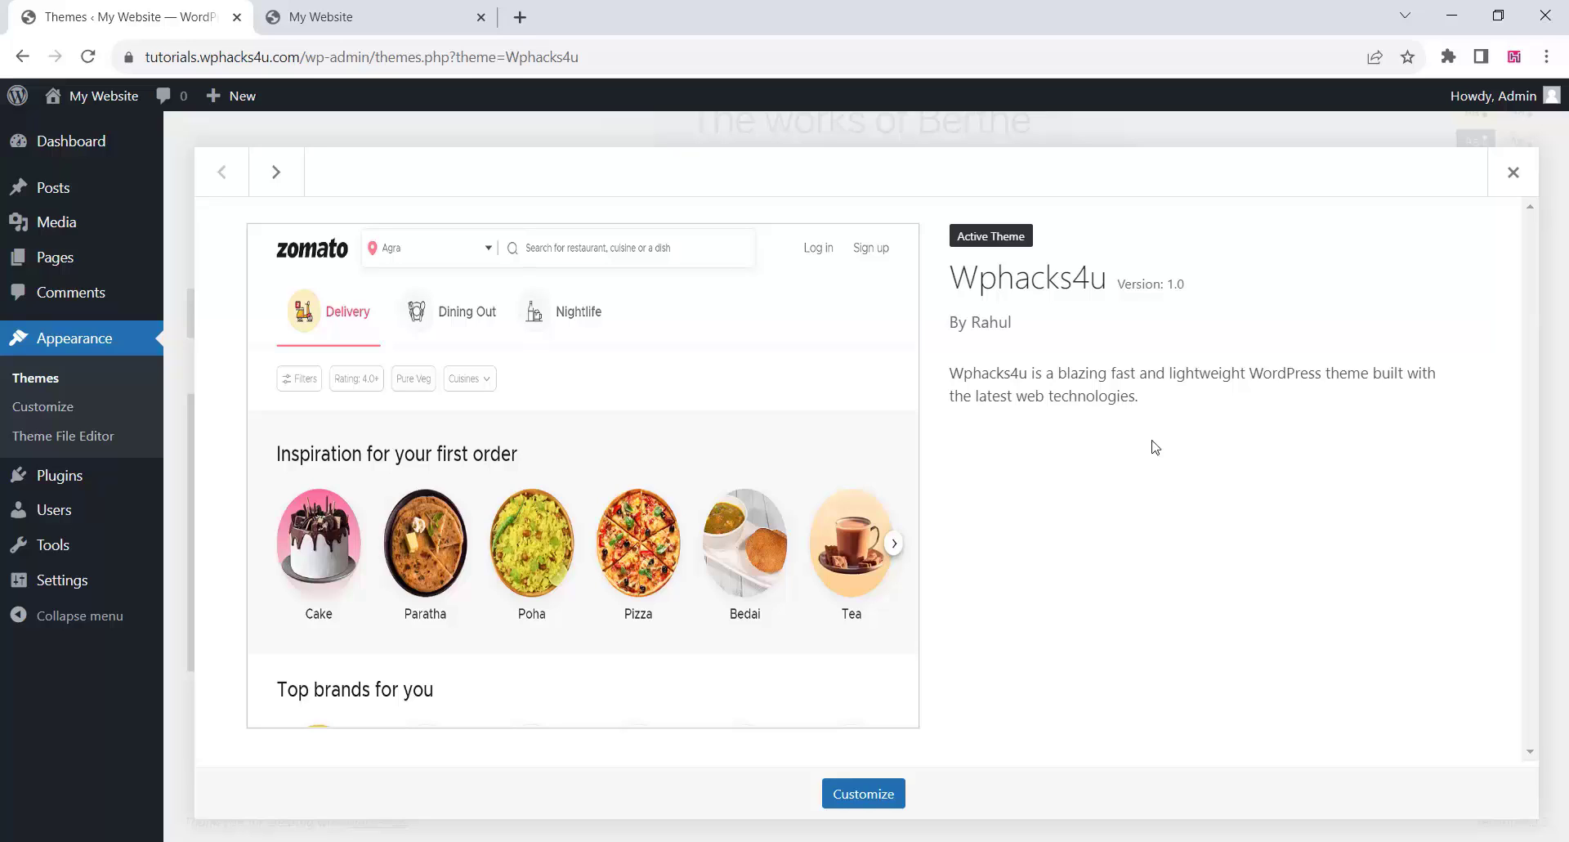
Highlight the Wphacks4u title, author line and description, then close the details overlay
{"action": "left_click_drag", "start_coordinate": [1142, 405], "coordinate": [943, 373]}
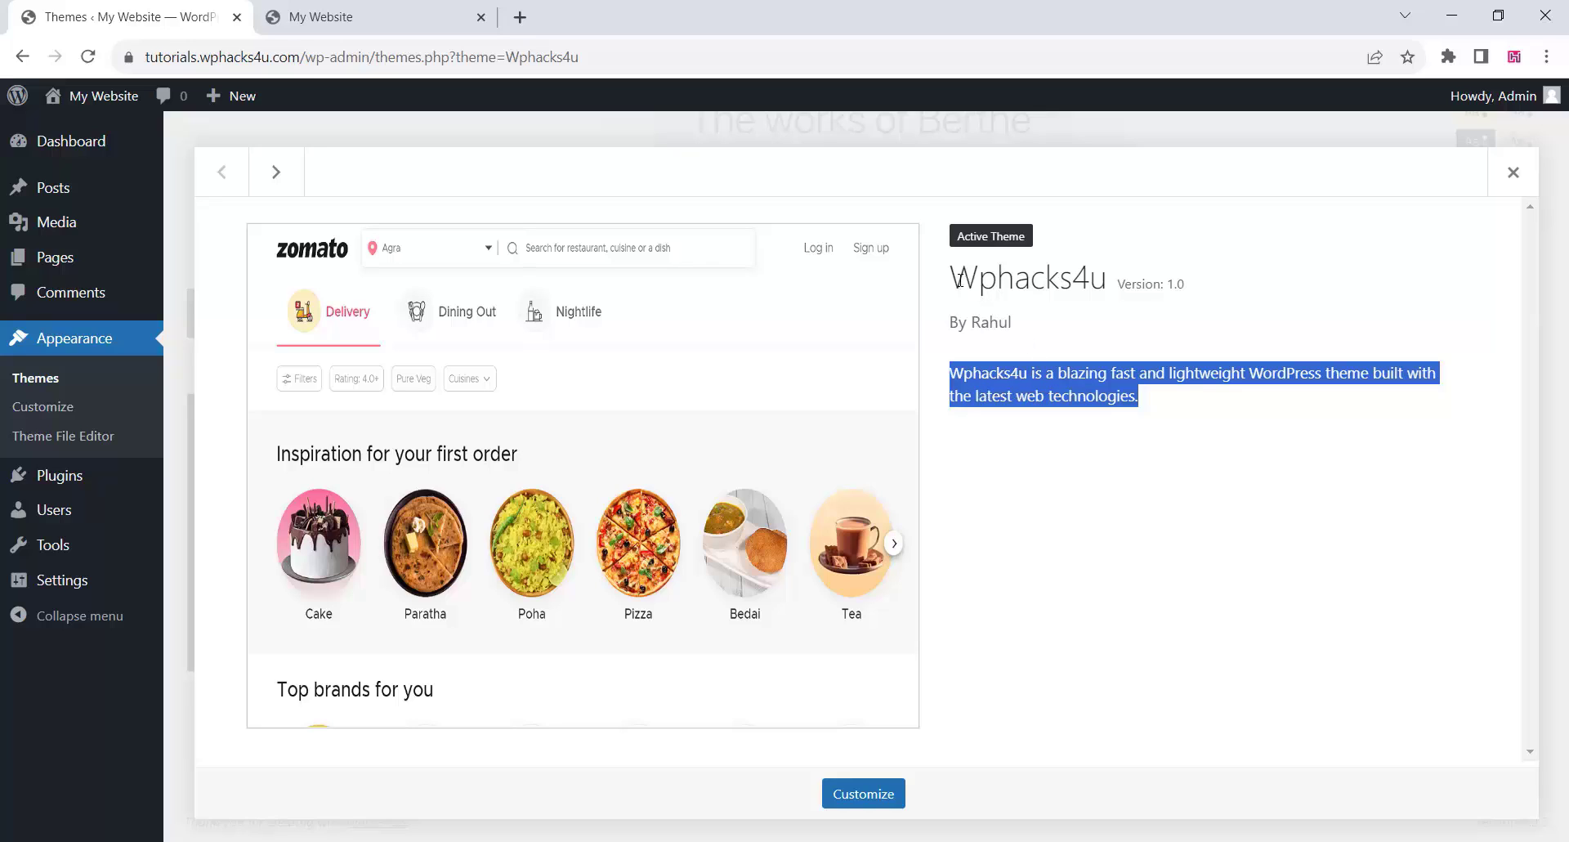
{"action": "left_click_drag", "start_coordinate": [959, 280], "coordinate": [1191, 300]}
{"action": "left_click_drag", "start_coordinate": [945, 330], "coordinate": [1054, 384]}
{"action": "left_click", "coordinate": [1097, 398]}
{"action": "left_click_drag", "start_coordinate": [1168, 408], "coordinate": [1062, 398]}
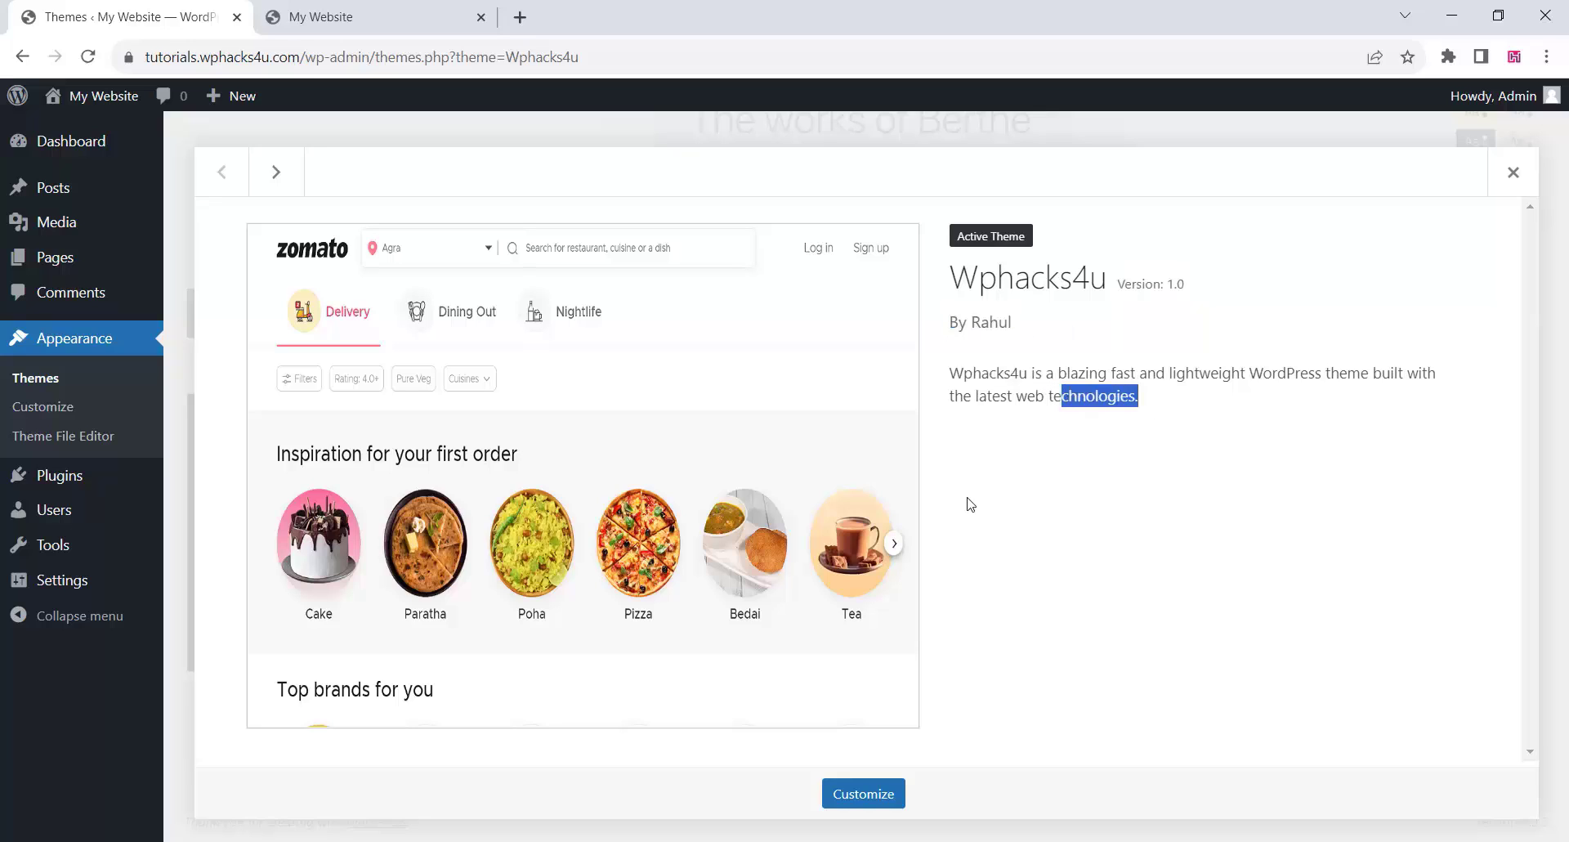
{"action": "left_click", "coordinate": [1509, 173]}
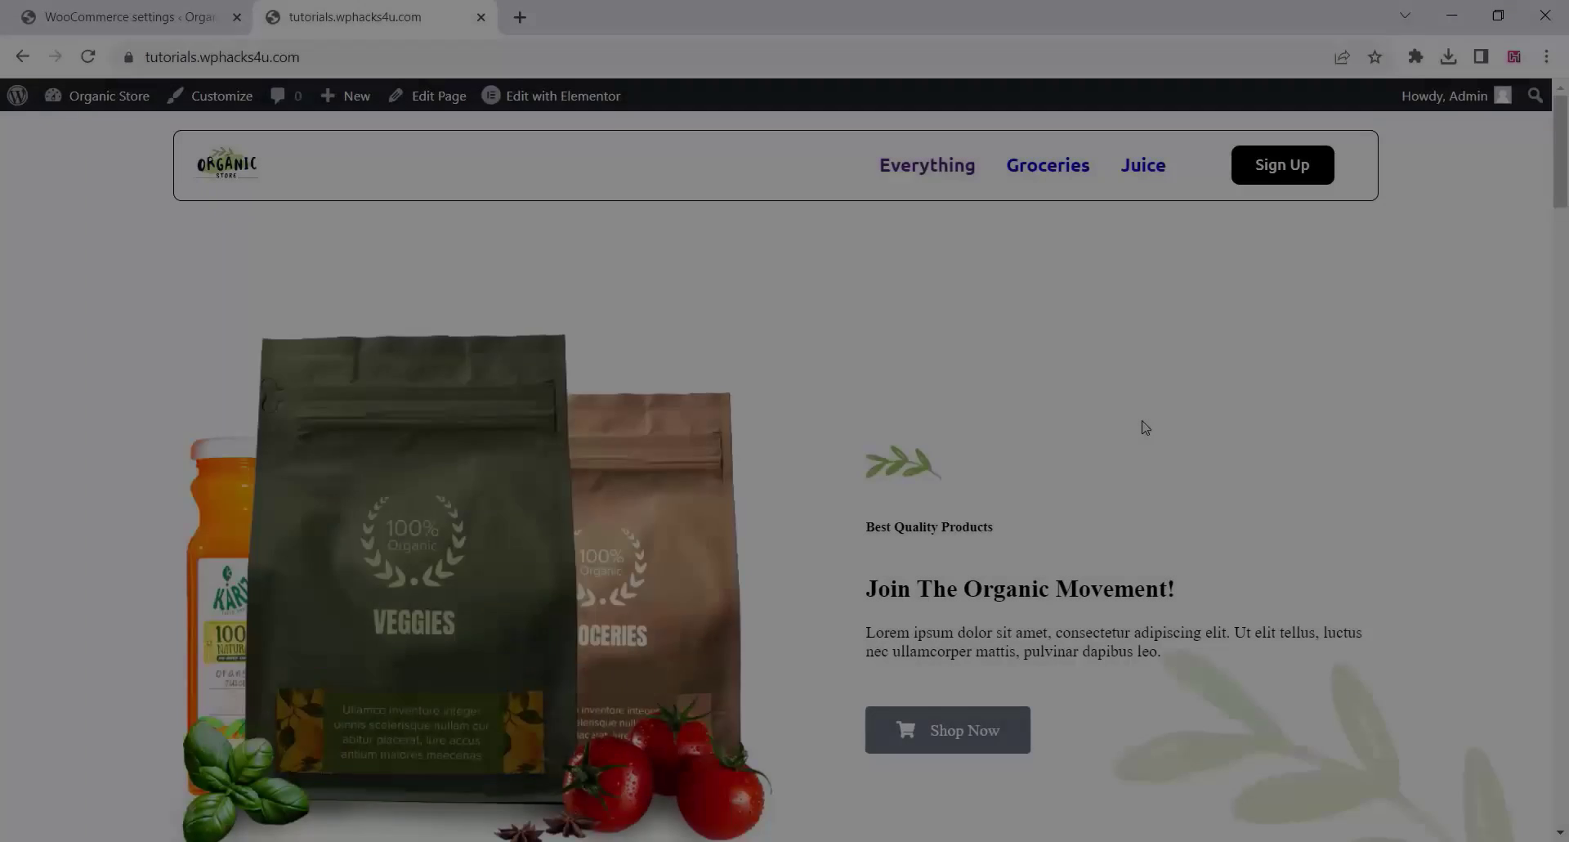
Scroll through the Organic Store homepage sections down to the dark footer
{"action": "scroll", "coordinate": [1138, 448], "scroll_direction": "down", "scroll_amount": 2}
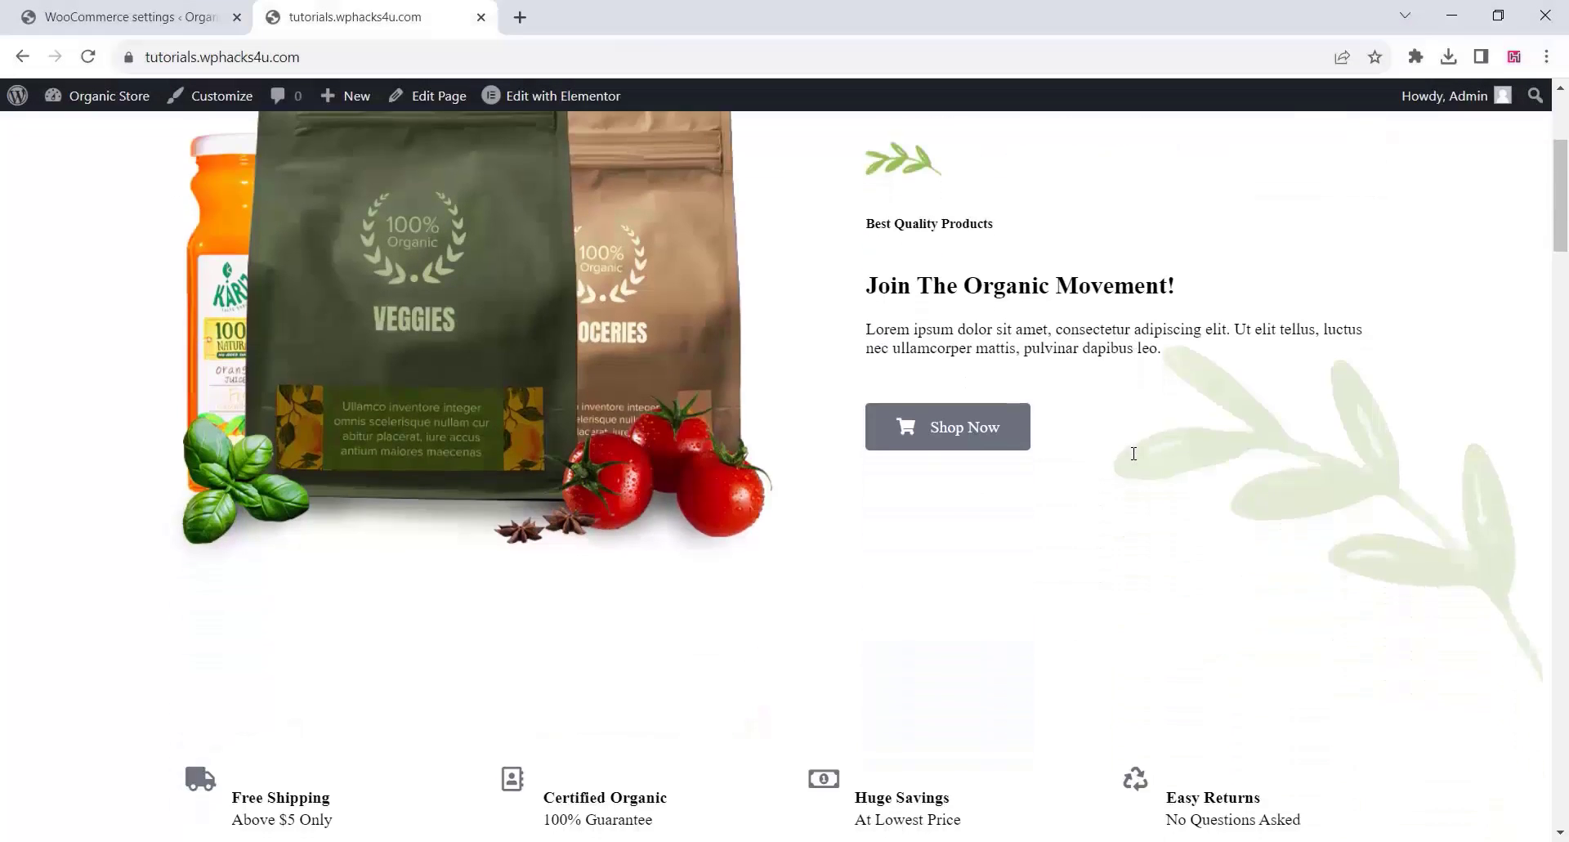
{"action": "scroll", "coordinate": [1135, 459], "scroll_direction": "up", "scroll_amount": 2}
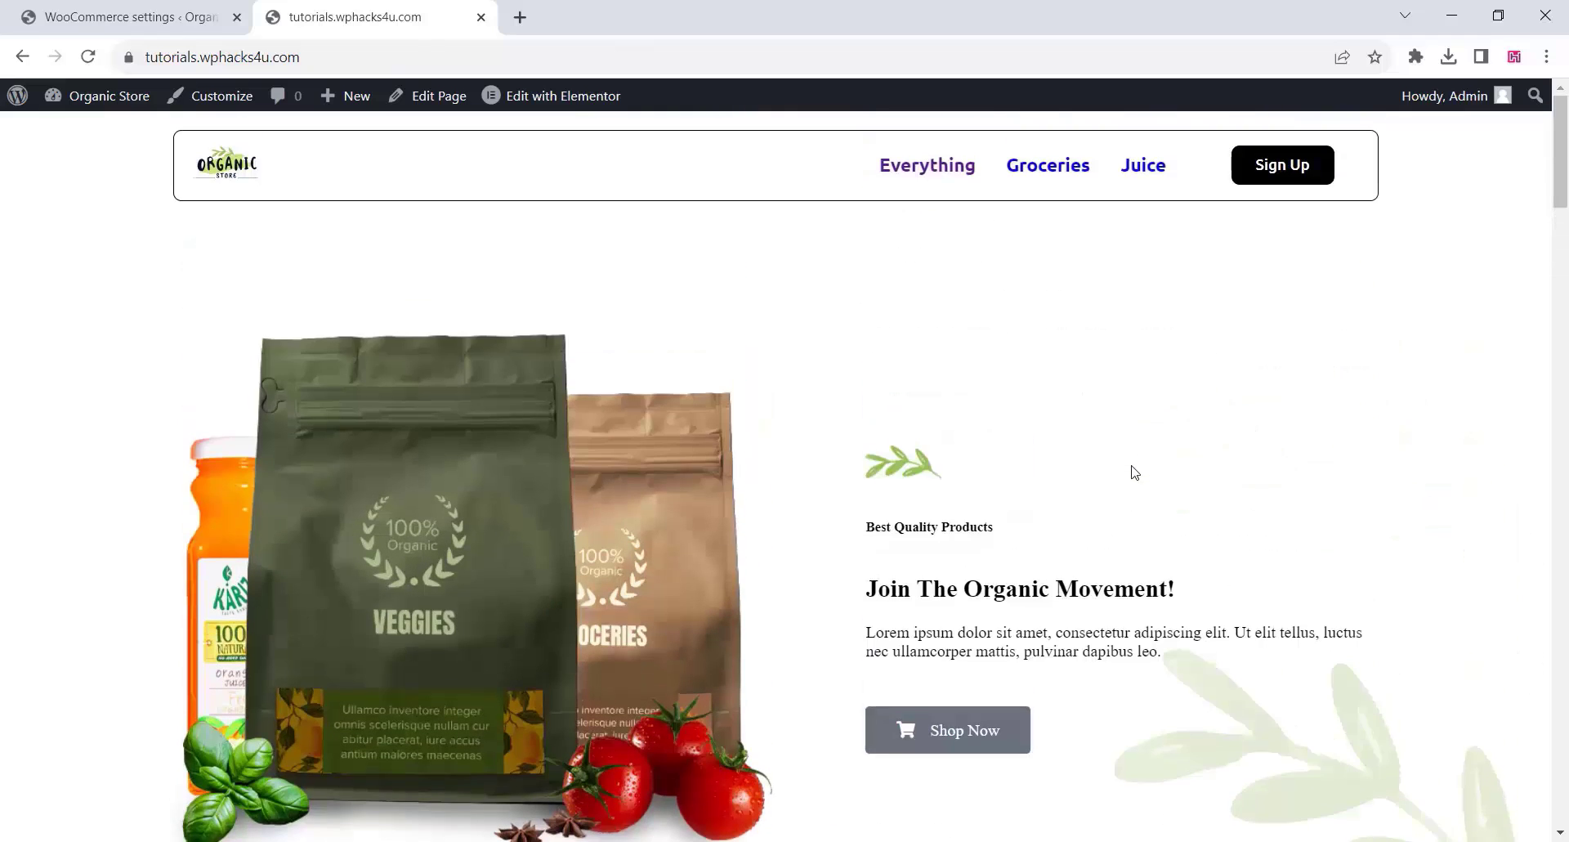
{"action": "scroll", "coordinate": [1135, 473], "scroll_direction": "down", "scroll_amount": 7}
{"action": "scroll", "coordinate": [1127, 490], "scroll_direction": "down", "scroll_amount": 4}
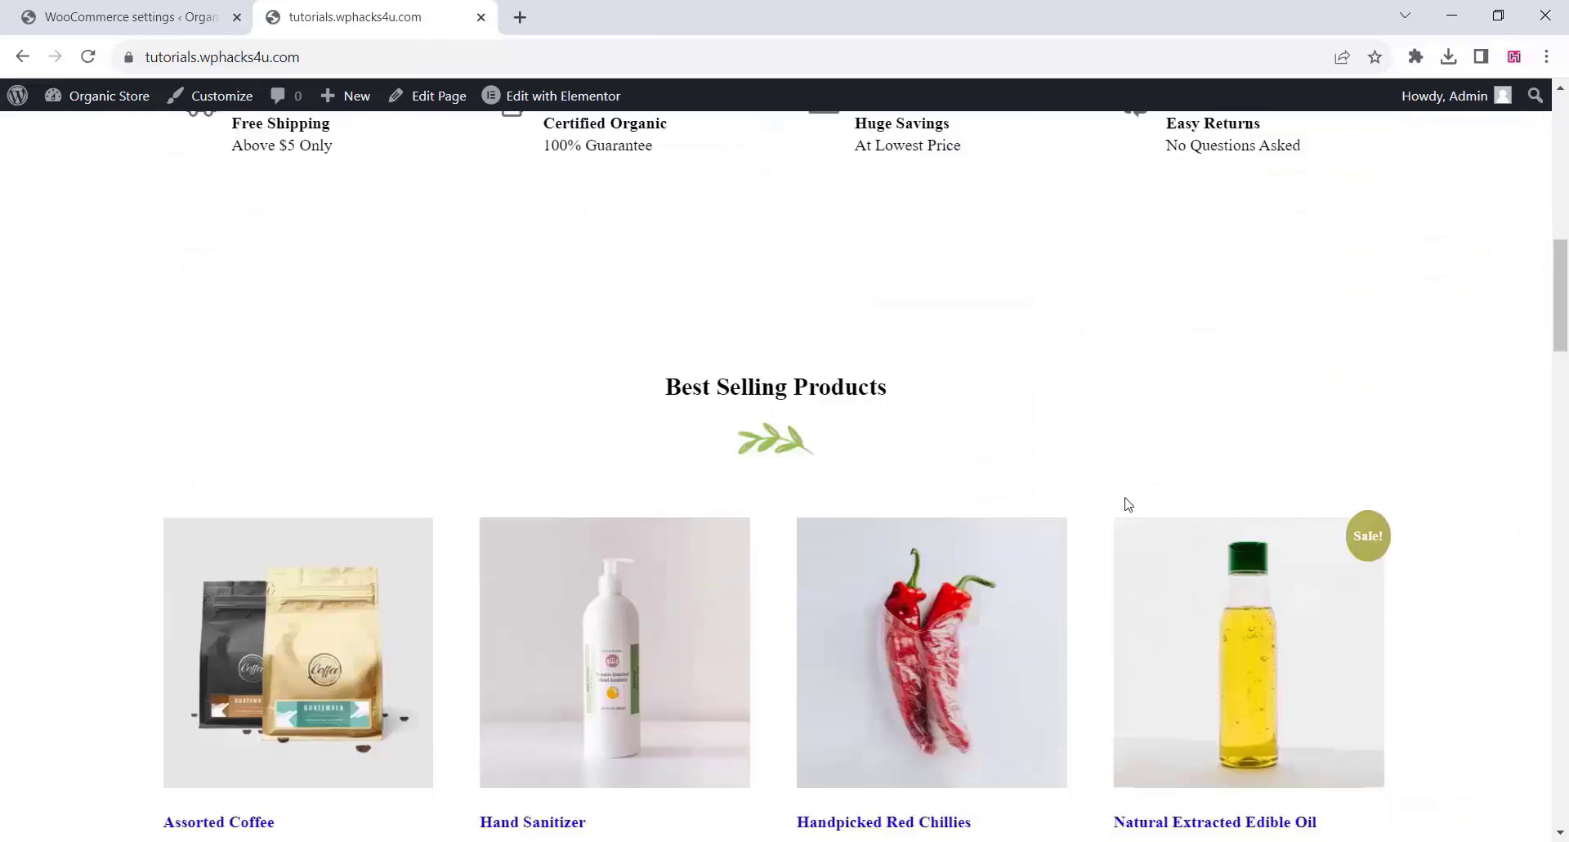
{"action": "scroll", "coordinate": [1128, 504], "scroll_direction": "down", "scroll_amount": 9}
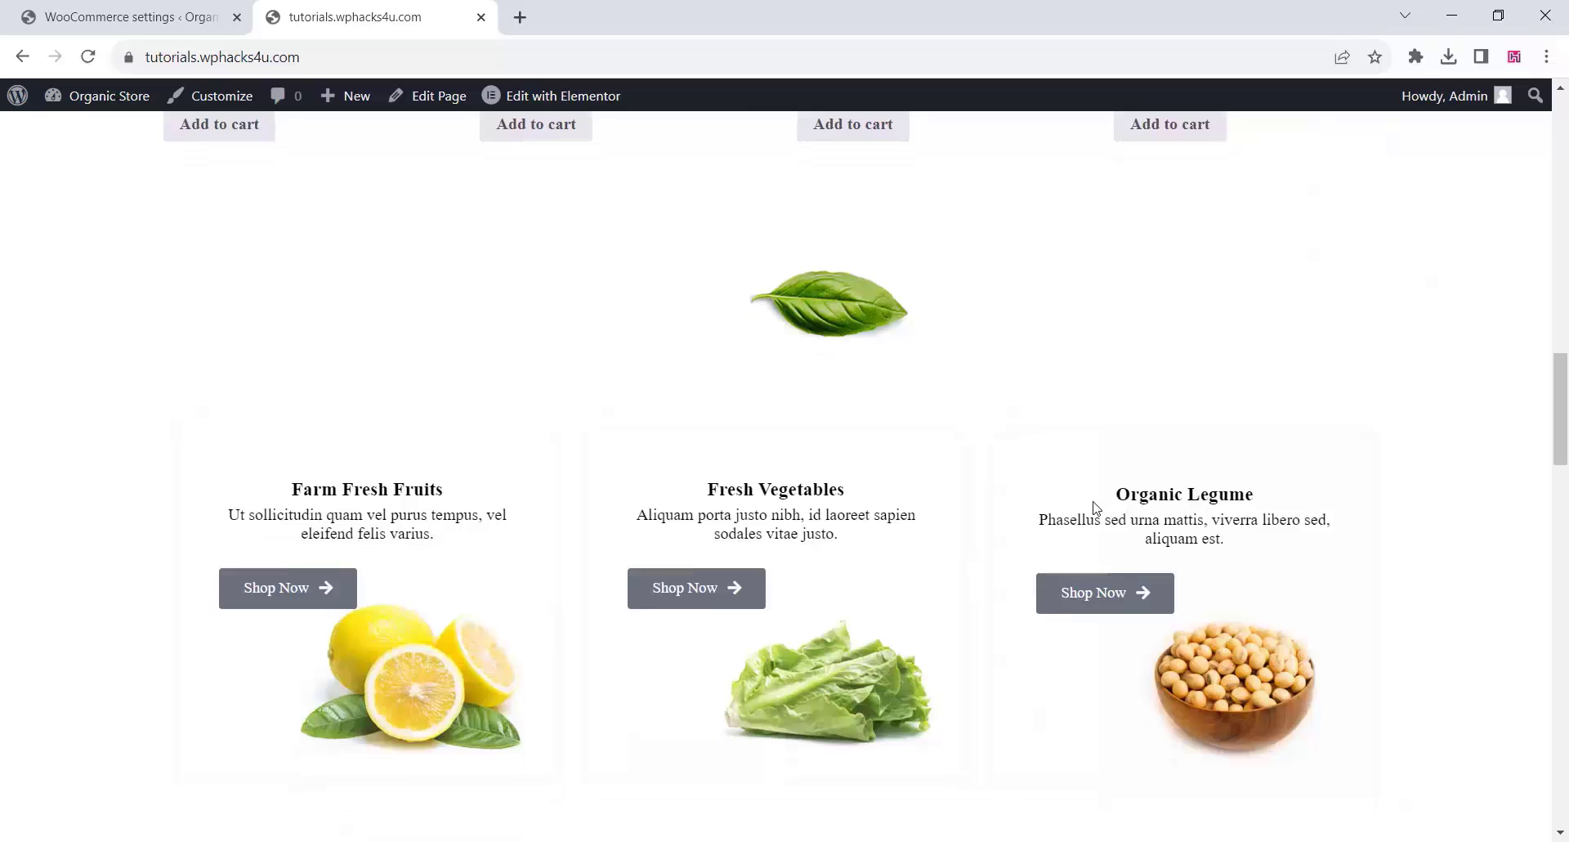
{"action": "scroll", "coordinate": [1094, 505], "scroll_direction": "down", "scroll_amount": 10}
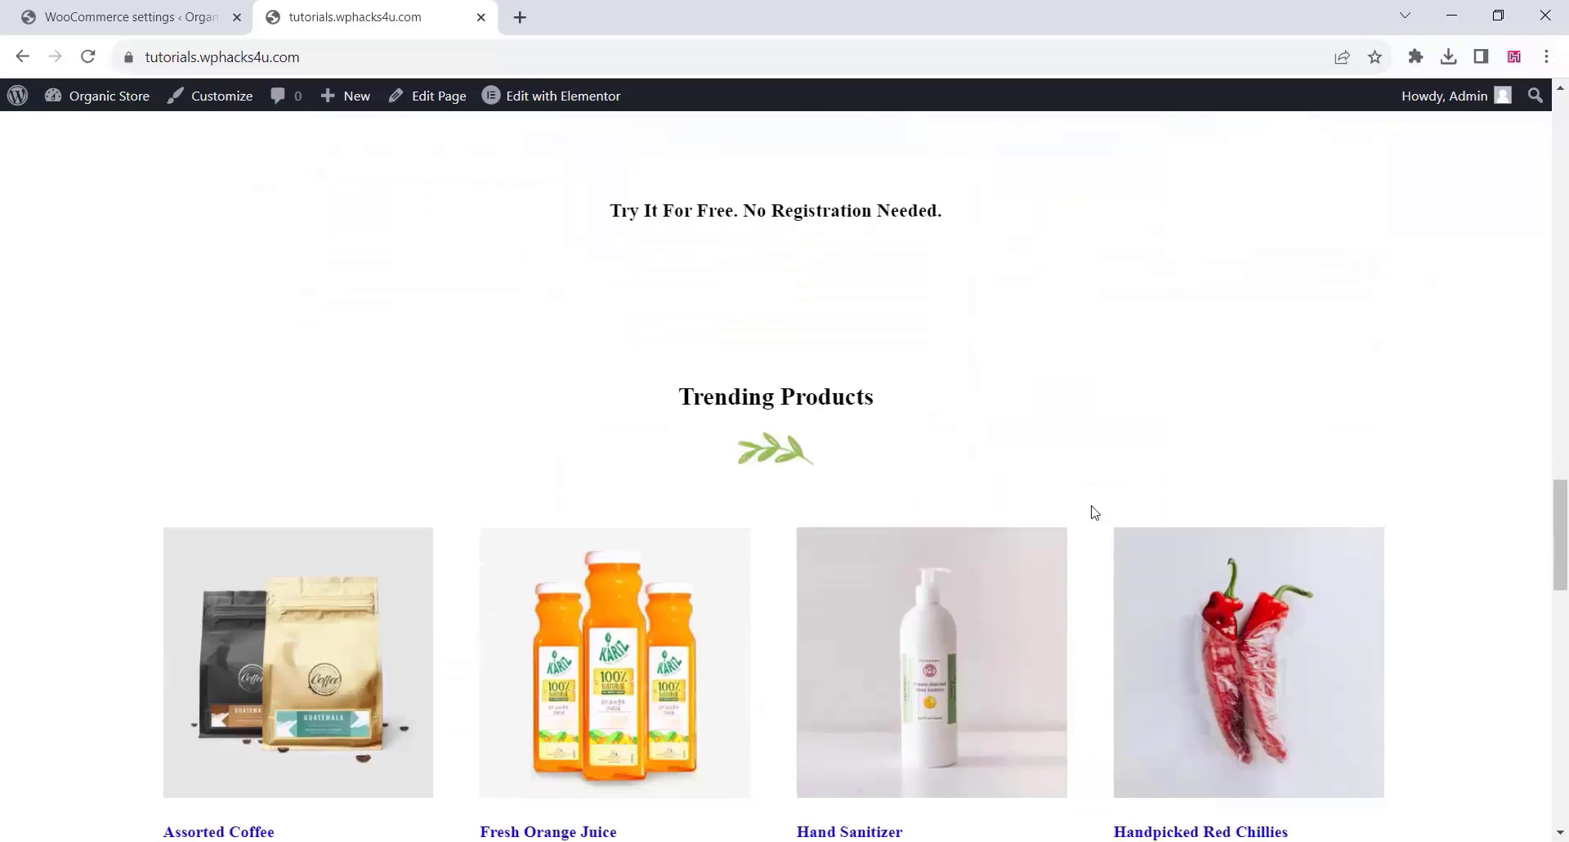
{"action": "scroll", "coordinate": [842, 493], "scroll_direction": "down", "scroll_amount": 13}
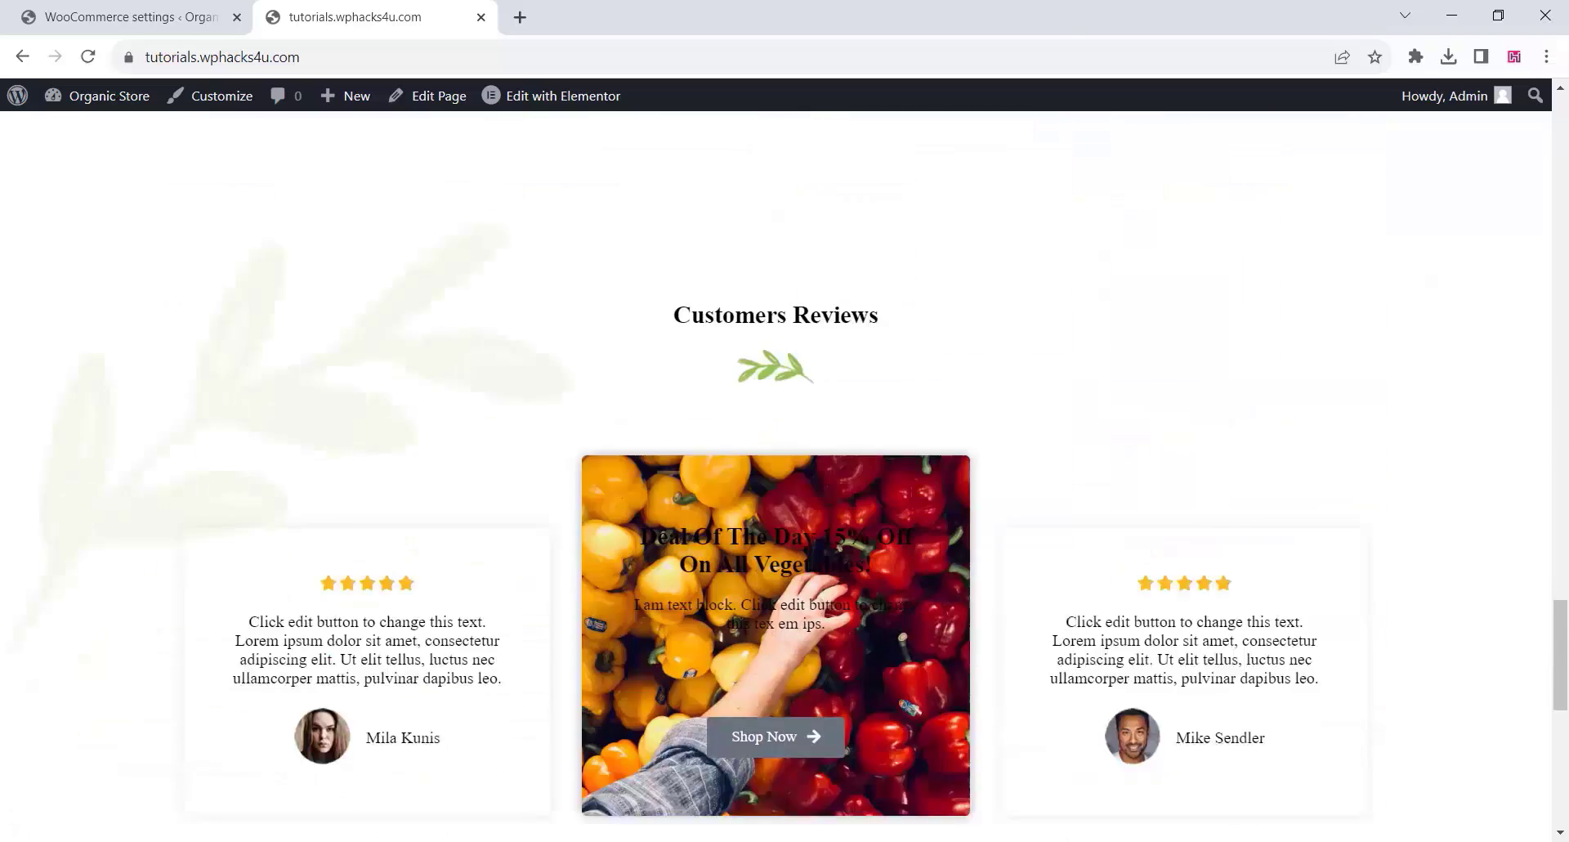
{"action": "scroll", "coordinate": [858, 507], "scroll_direction": "down", "scroll_amount": 5}
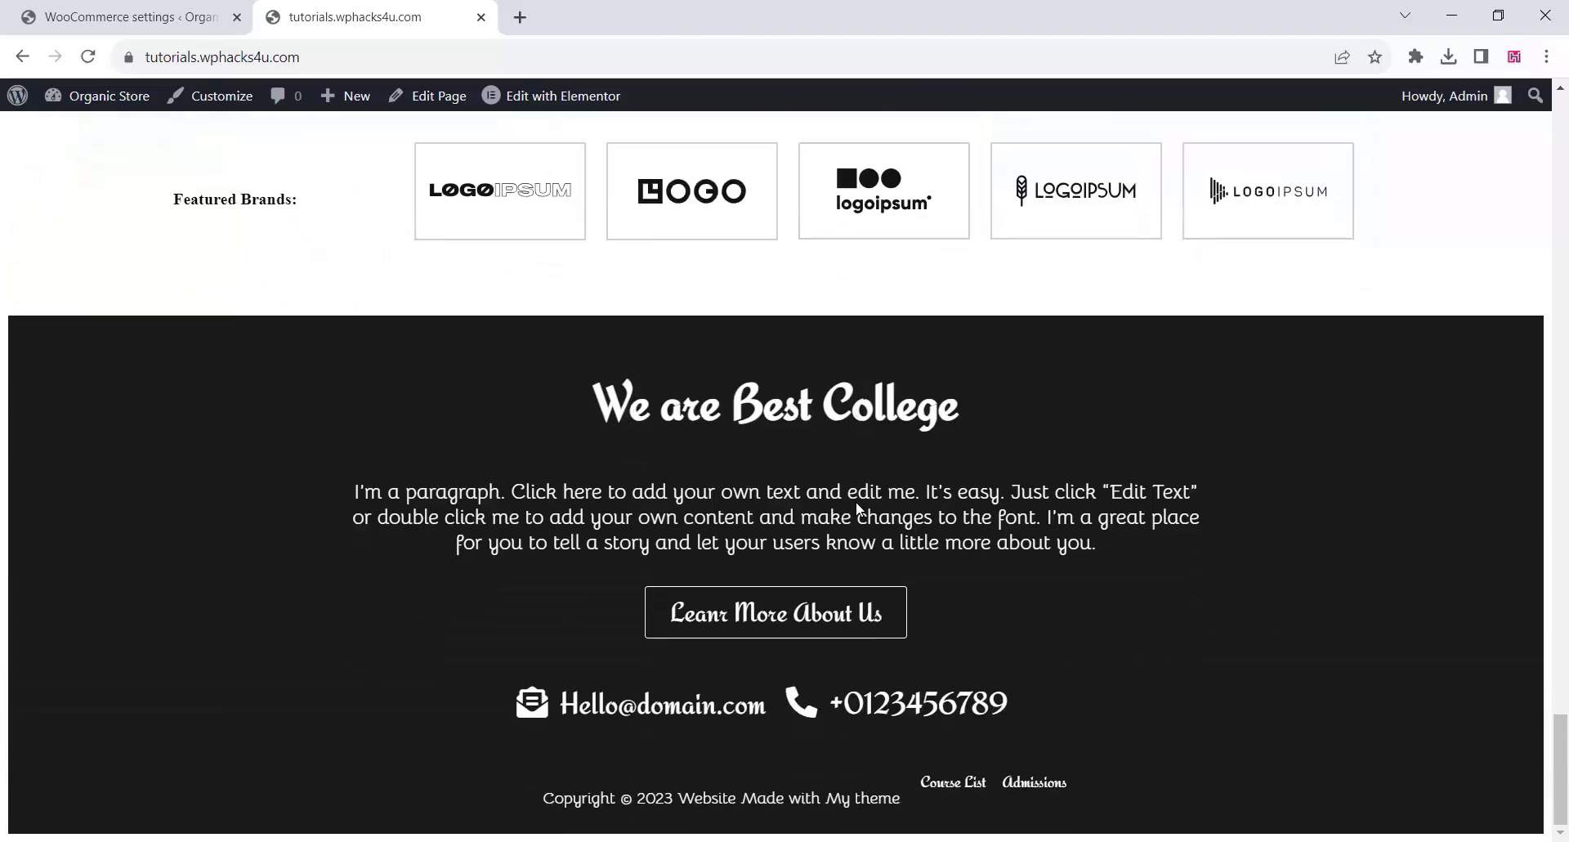
{"action": "scroll", "coordinate": [858, 502], "scroll_direction": "up", "scroll_amount": 2}
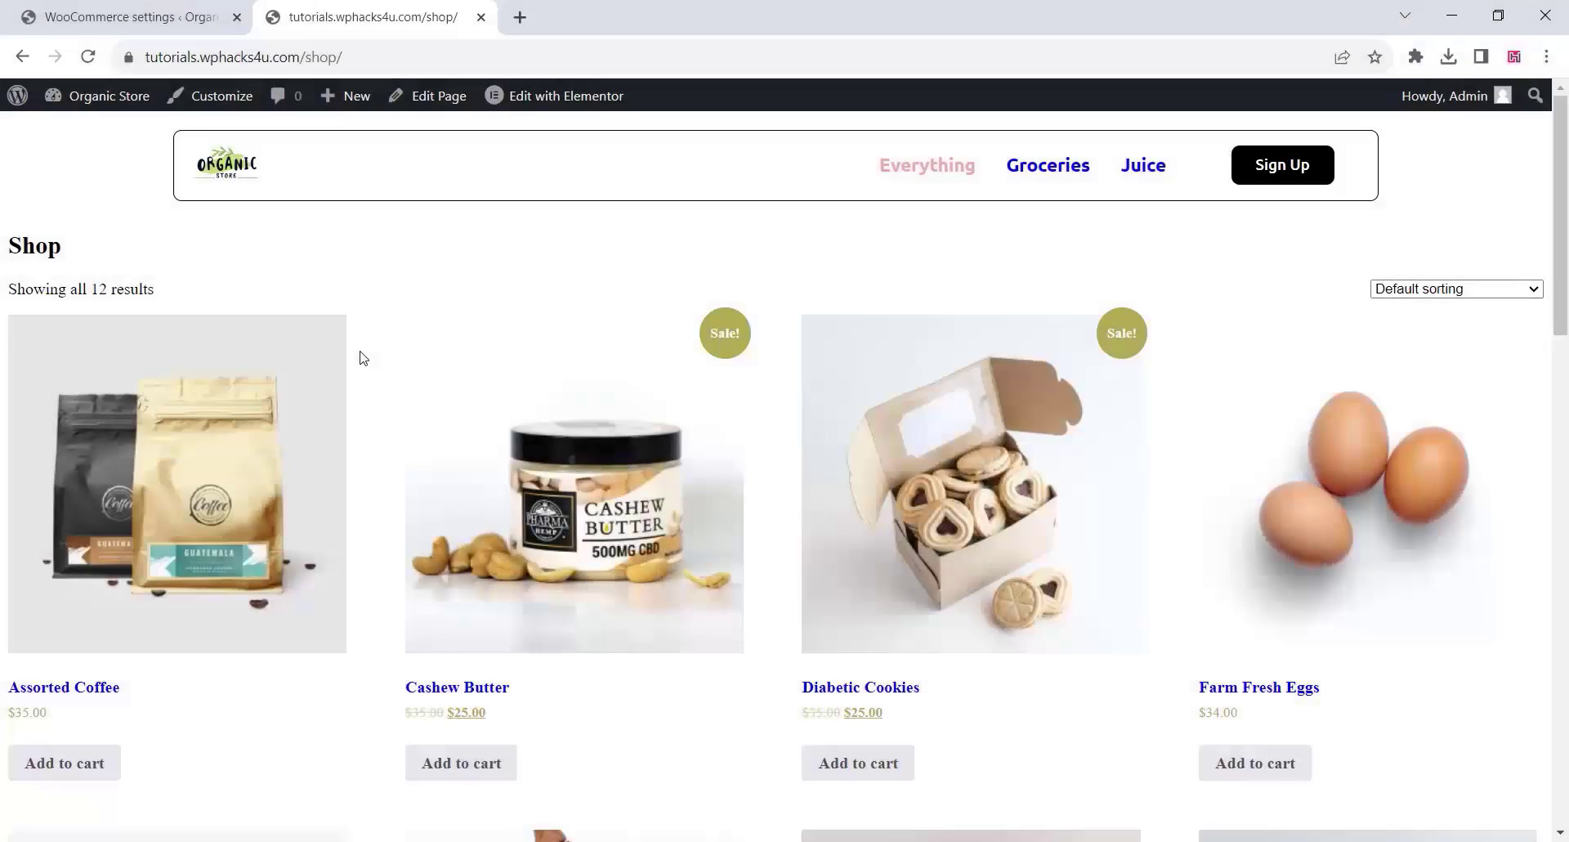
Add one Cashew Butter ($25.00) to the cart and place the cash-on-delivery order
{"action": "scroll", "coordinate": [363, 360], "scroll_direction": "down", "scroll_amount": 12}
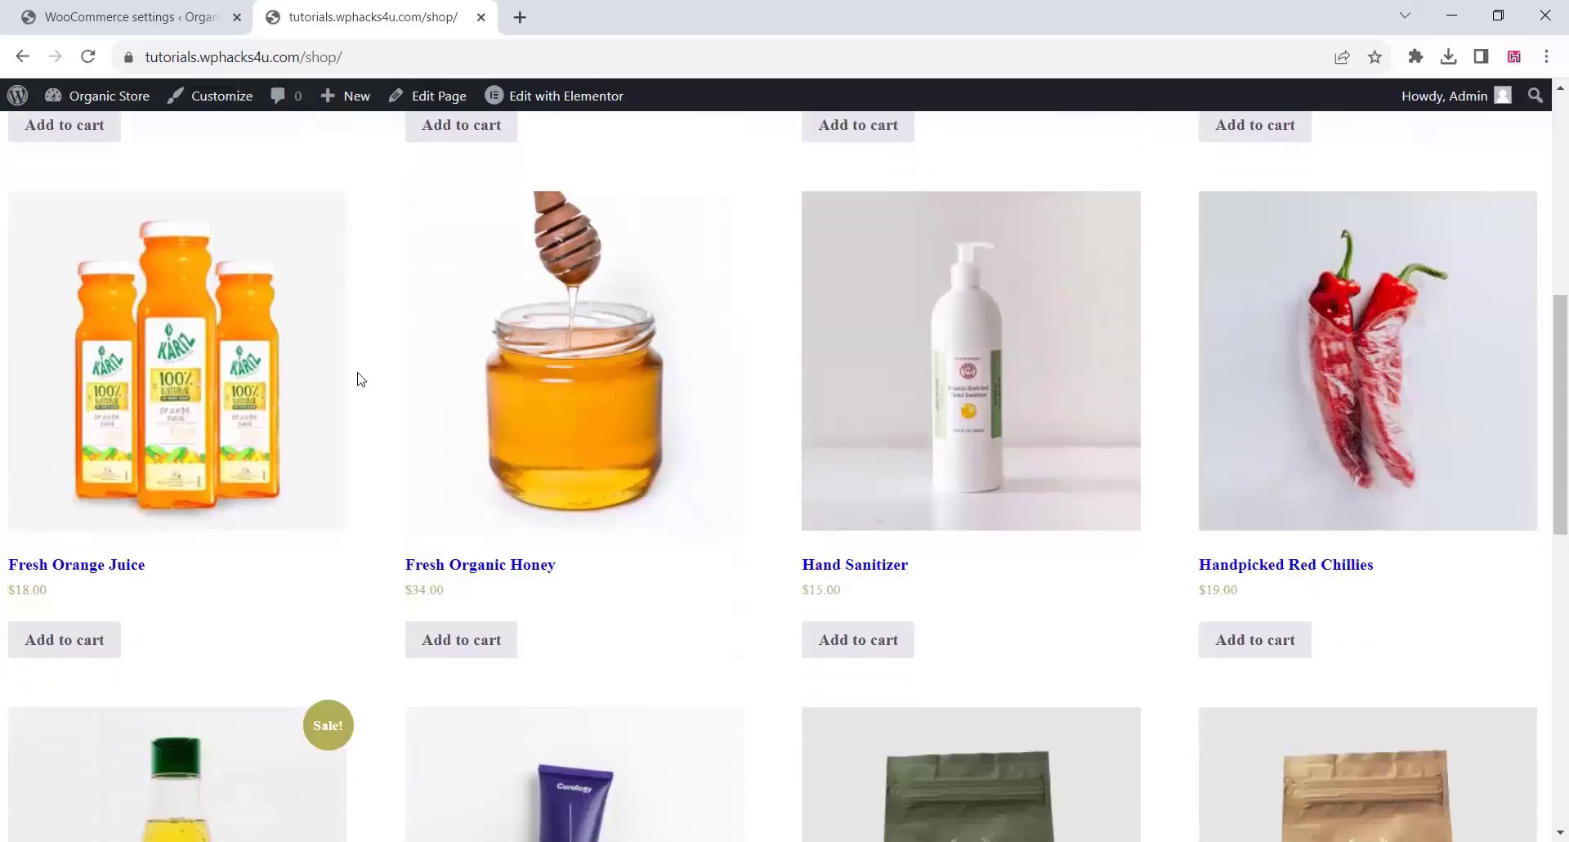
{"action": "scroll", "coordinate": [360, 389], "scroll_direction": "down", "scroll_amount": 7}
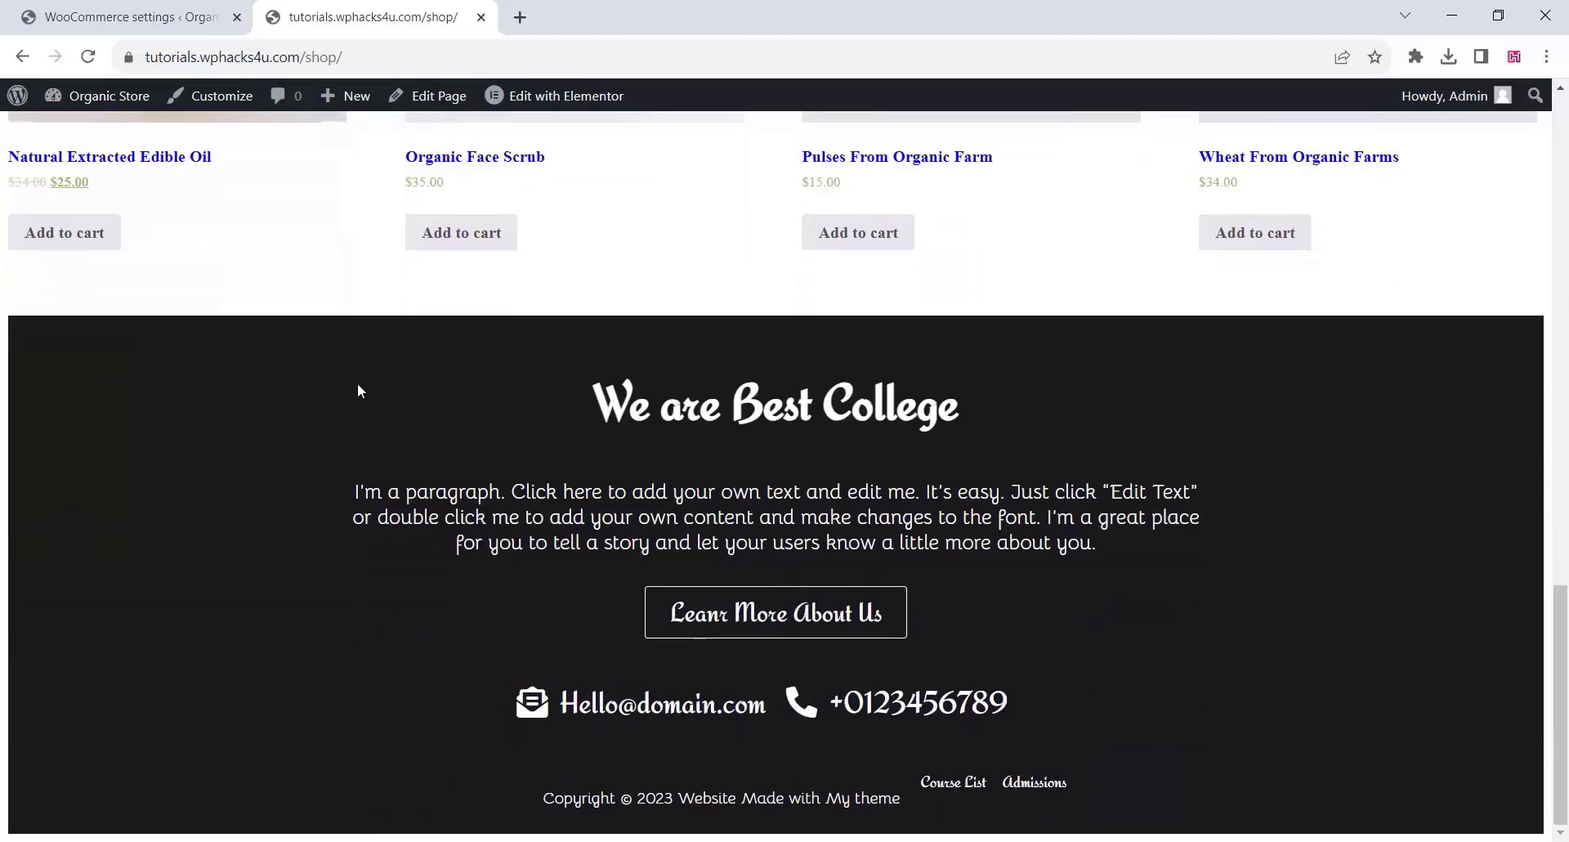
{"action": "scroll", "coordinate": [359, 389], "scroll_direction": "up", "scroll_amount": 8}
{"action": "scroll", "coordinate": [357, 390], "scroll_direction": "up", "scroll_amount": 9}
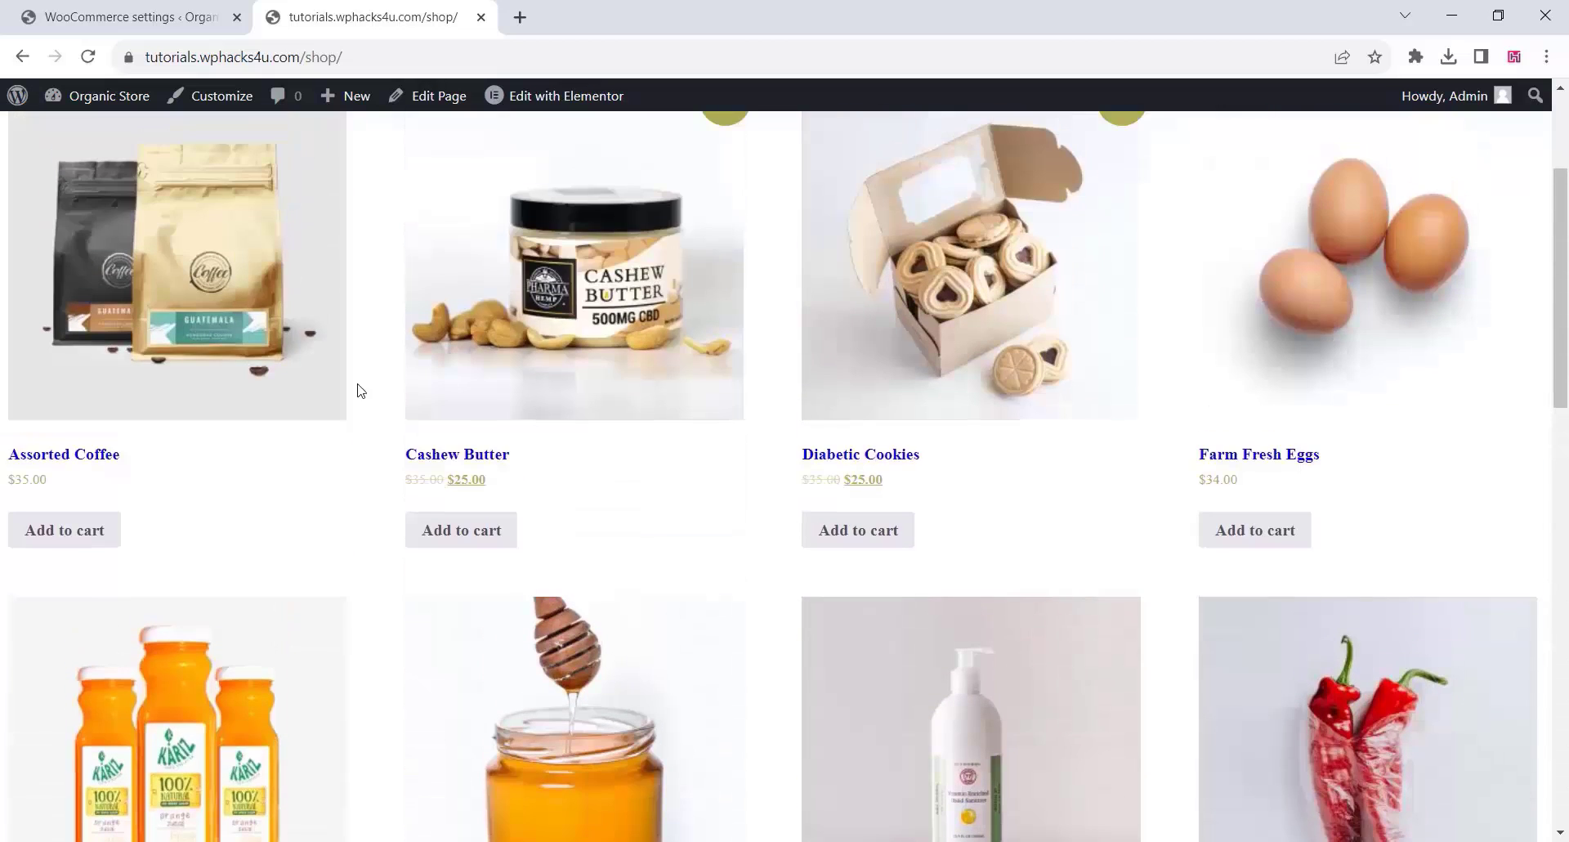
{"action": "scroll", "coordinate": [256, 439], "scroll_direction": "up", "scroll_amount": 1}
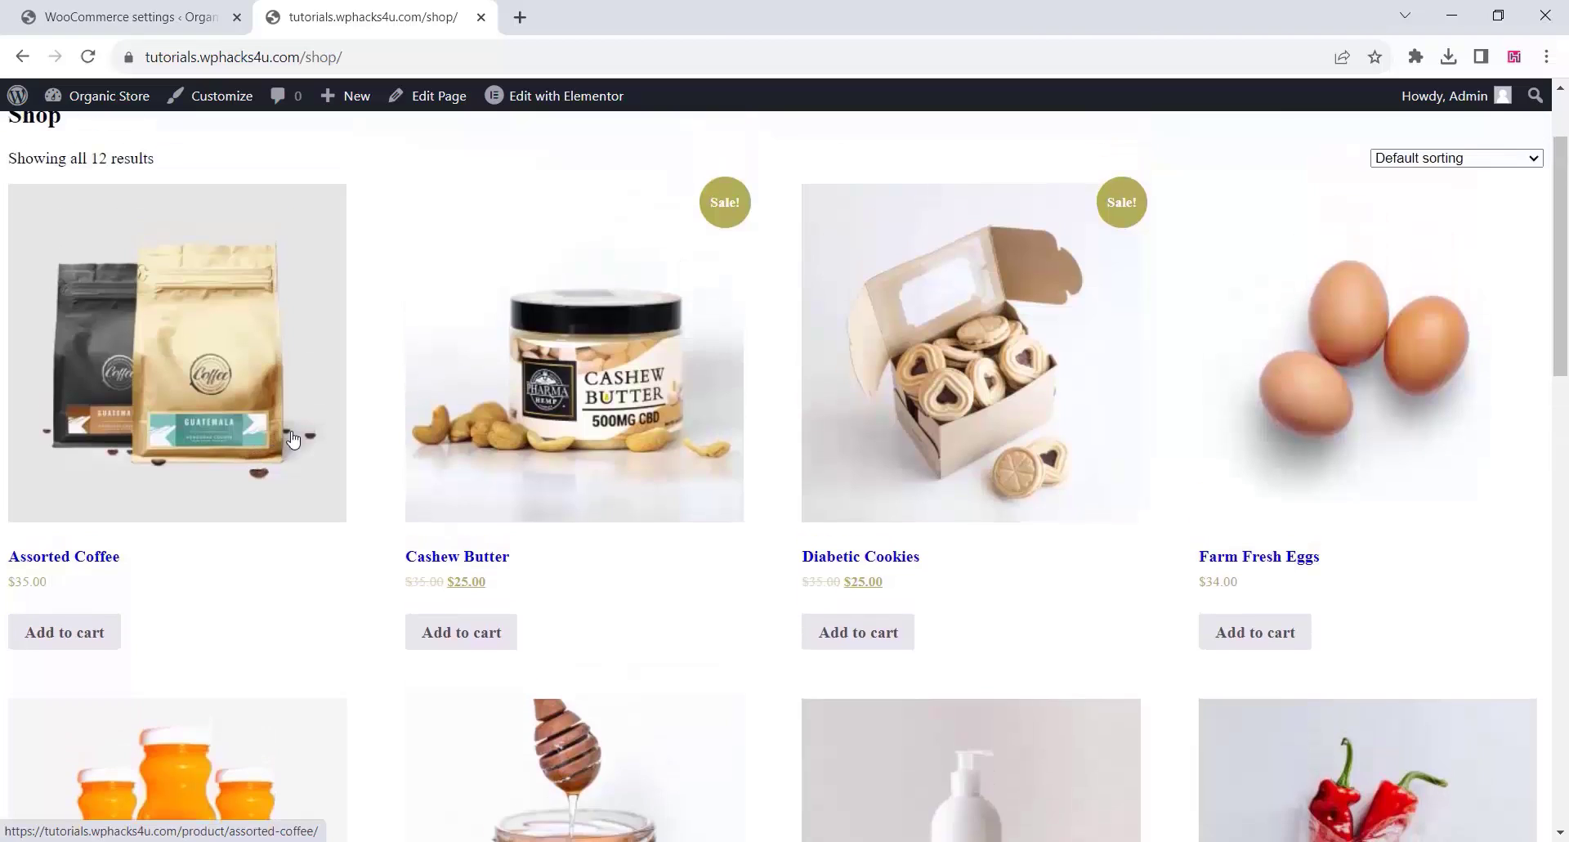
{"action": "left_click", "coordinate": [470, 639]}
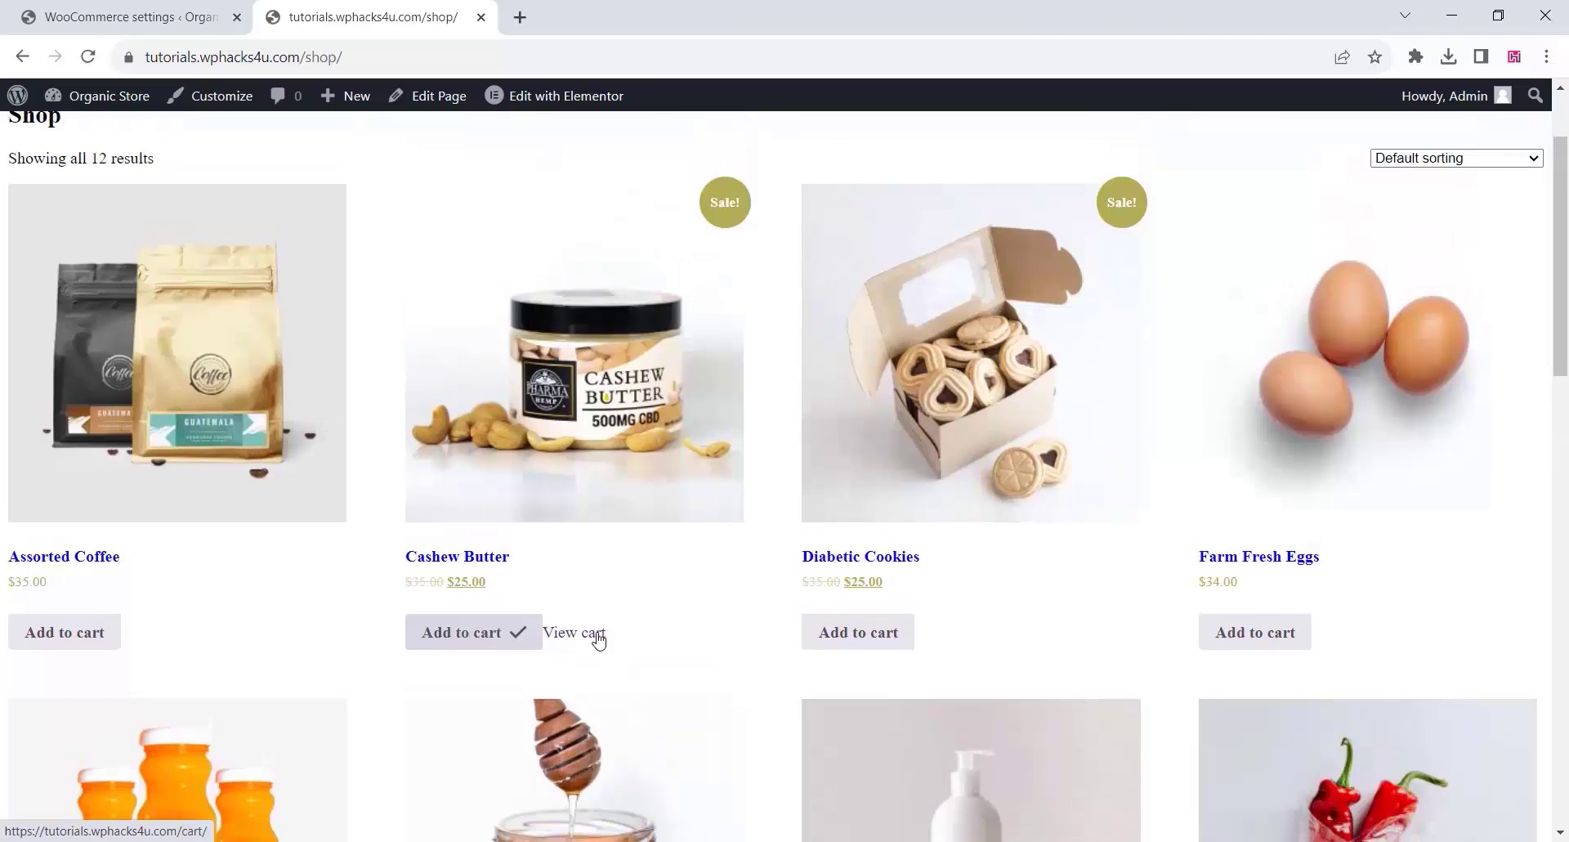
{"action": "left_click", "coordinate": [569, 634]}
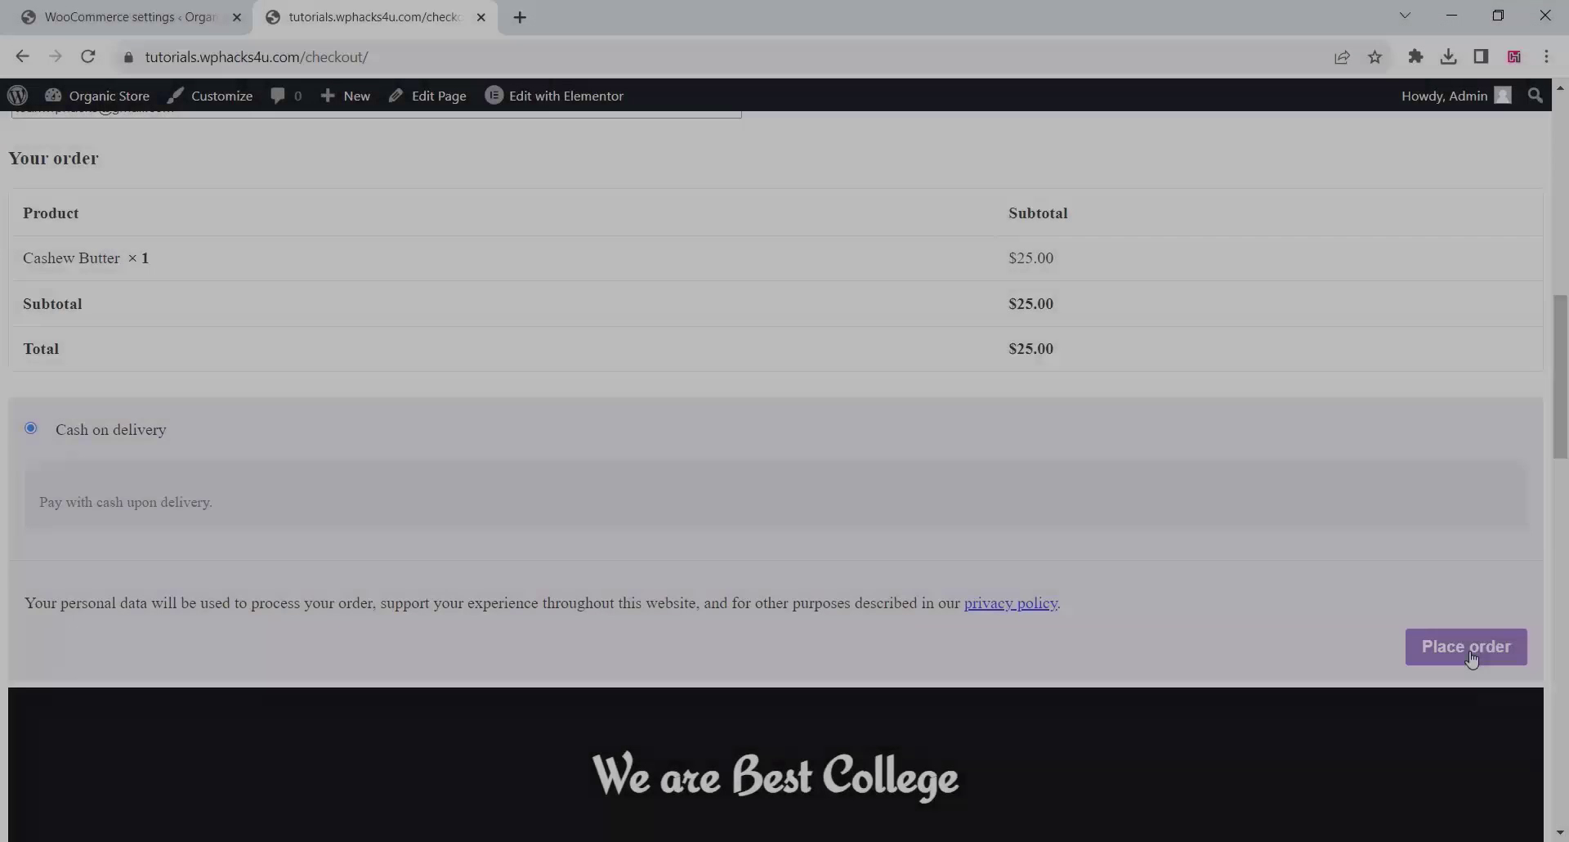
{"action": "left_click", "coordinate": [1469, 650]}
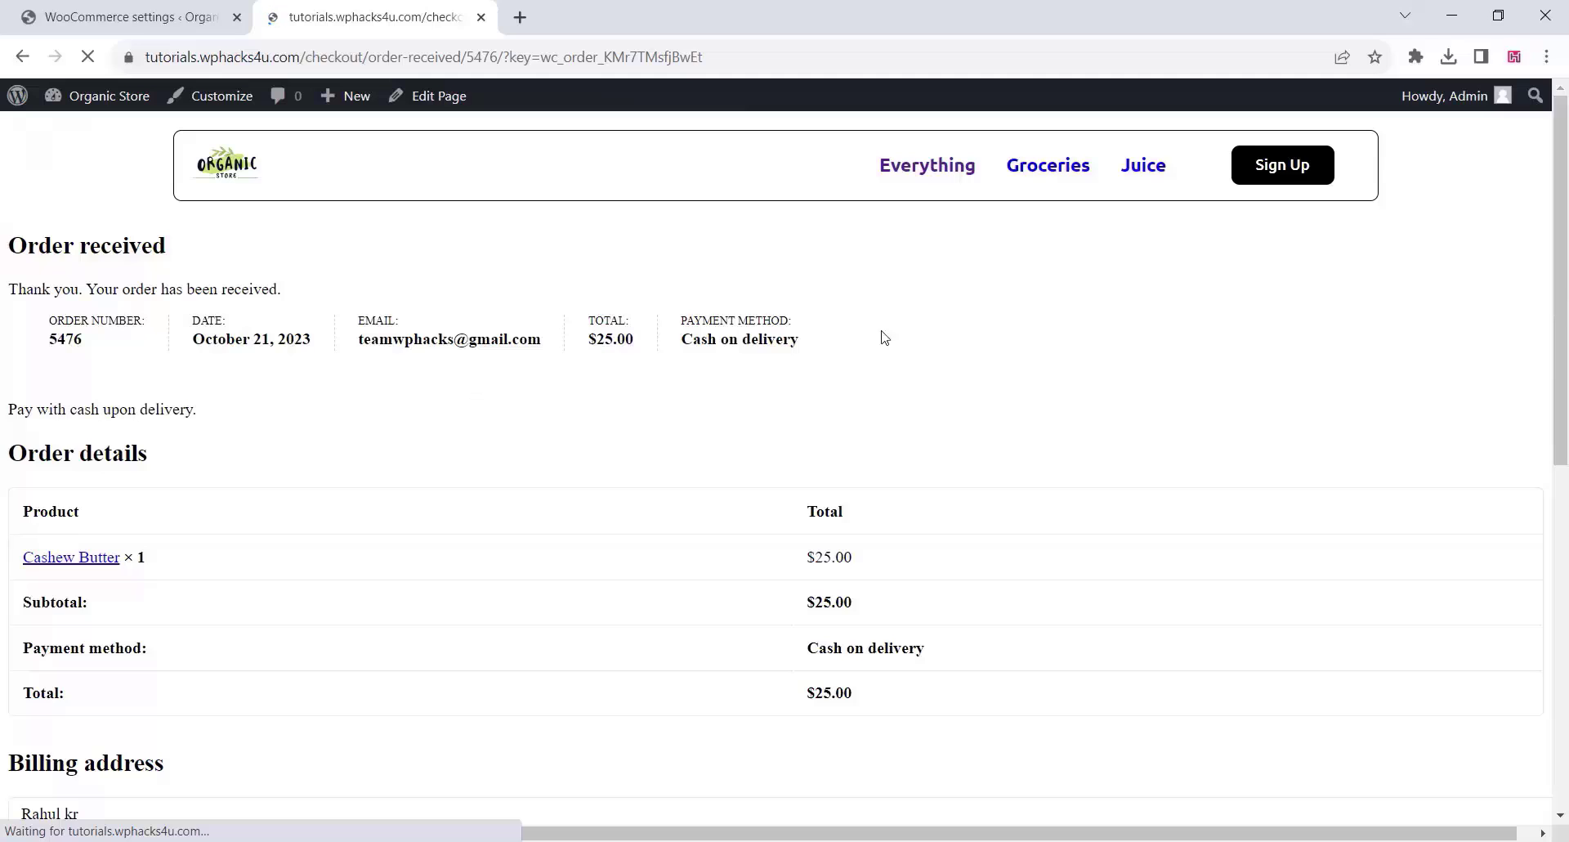
{"action": "scroll", "coordinate": [313, 685], "scroll_direction": "down", "scroll_amount": 2}
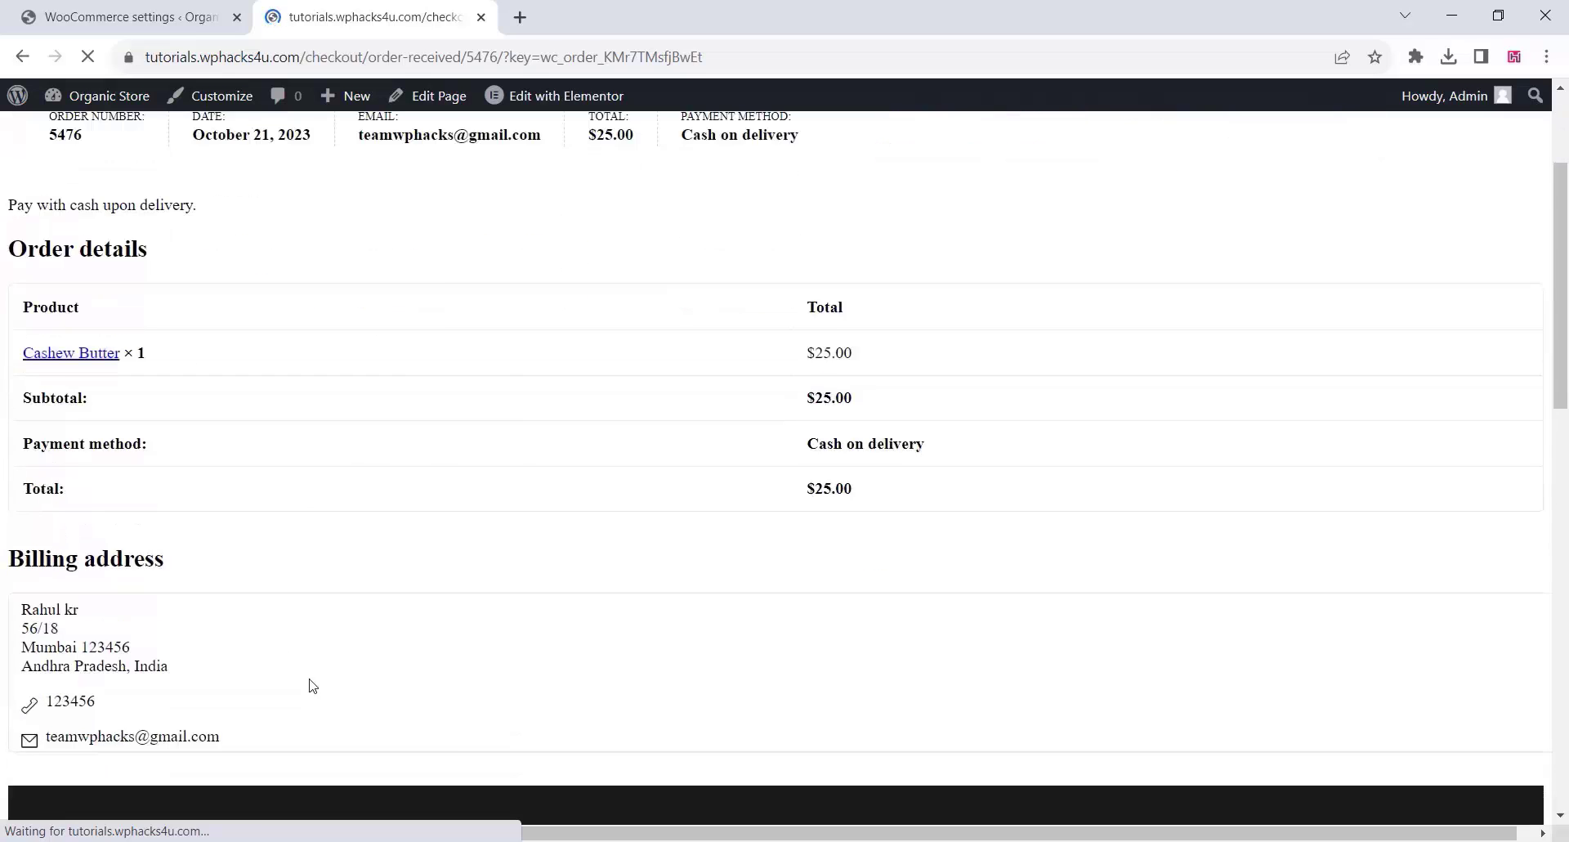
{"action": "scroll", "coordinate": [313, 685], "scroll_direction": "up", "scroll_amount": 2}
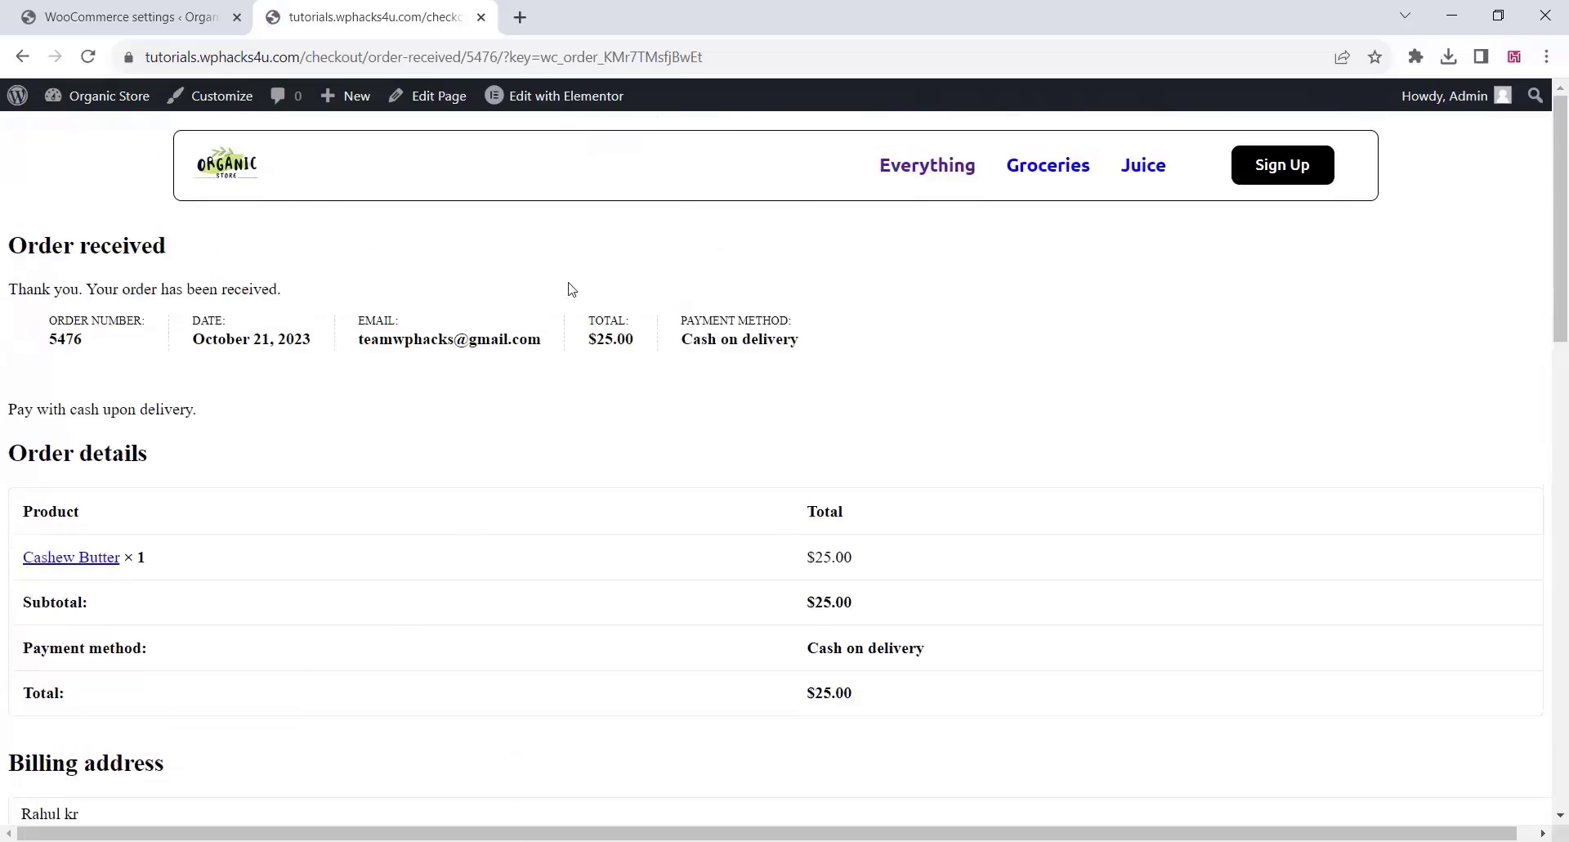
Send ChatGPT the prompt for a Wphacks4u theme with page, post and index templates
{"action": "left_click", "coordinate": [220, 164]}
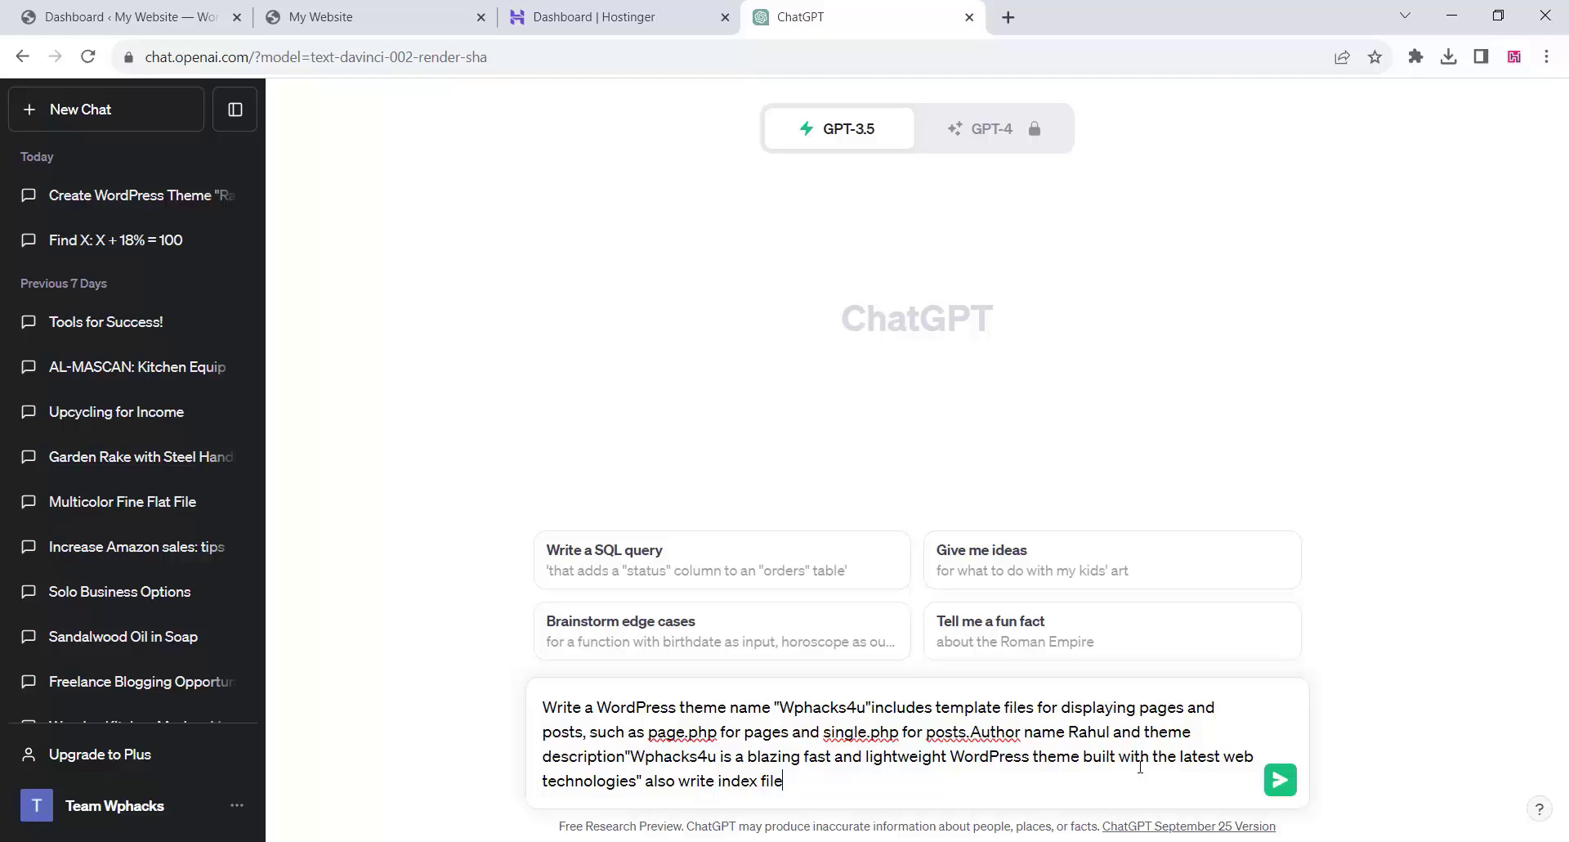
{"action": "left_click", "coordinate": [1278, 780]}
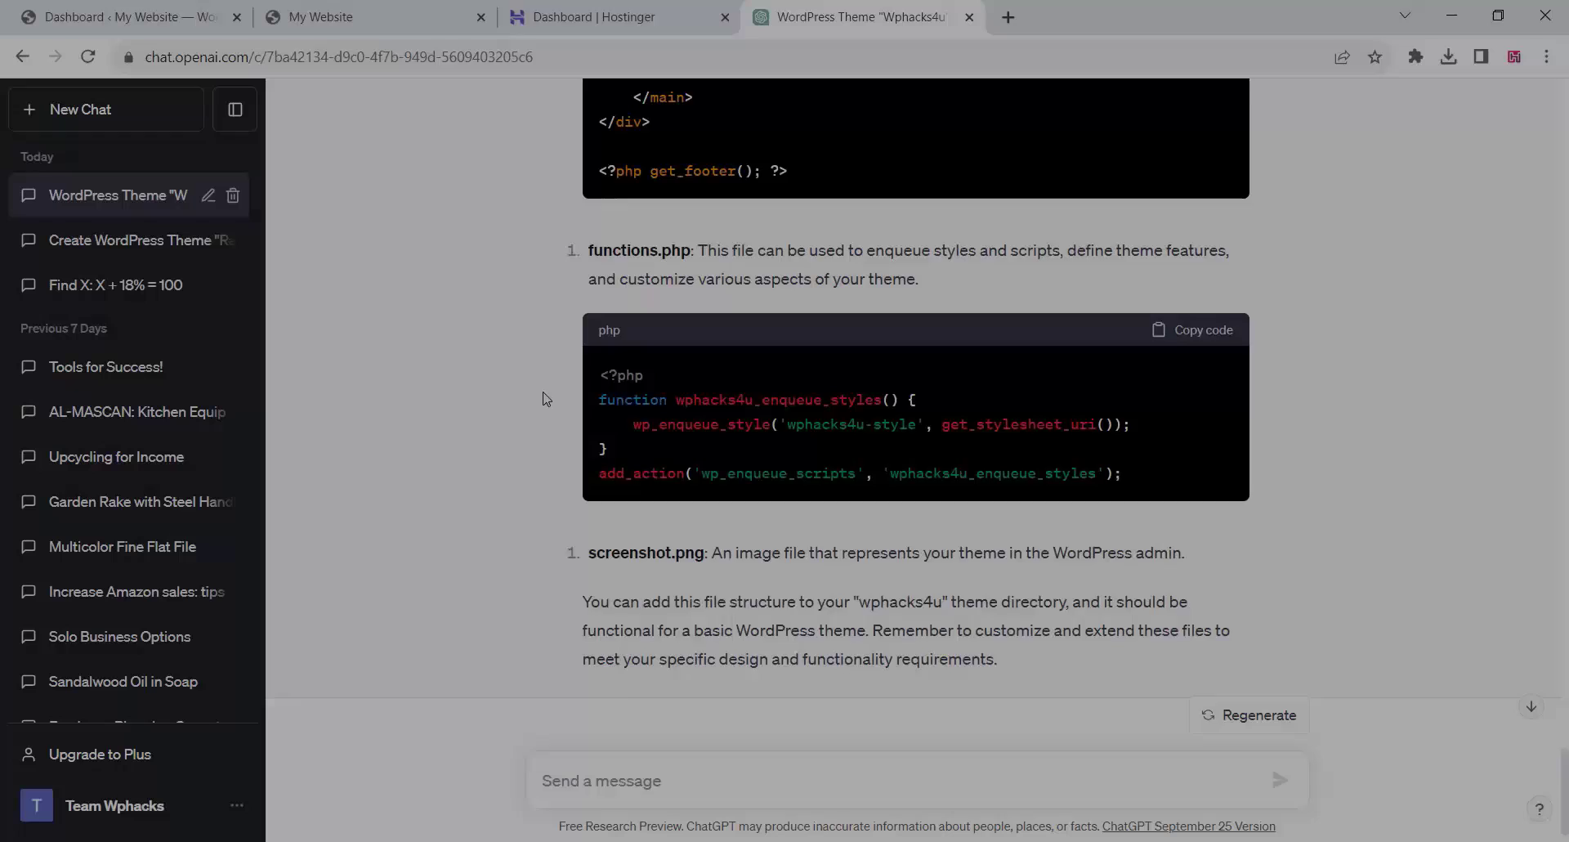
Scroll through ChatGPT's generated index.php, header.php, footer.php and page.php code
{"action": "scroll", "coordinate": [546, 398], "scroll_direction": "up", "scroll_amount": 5}
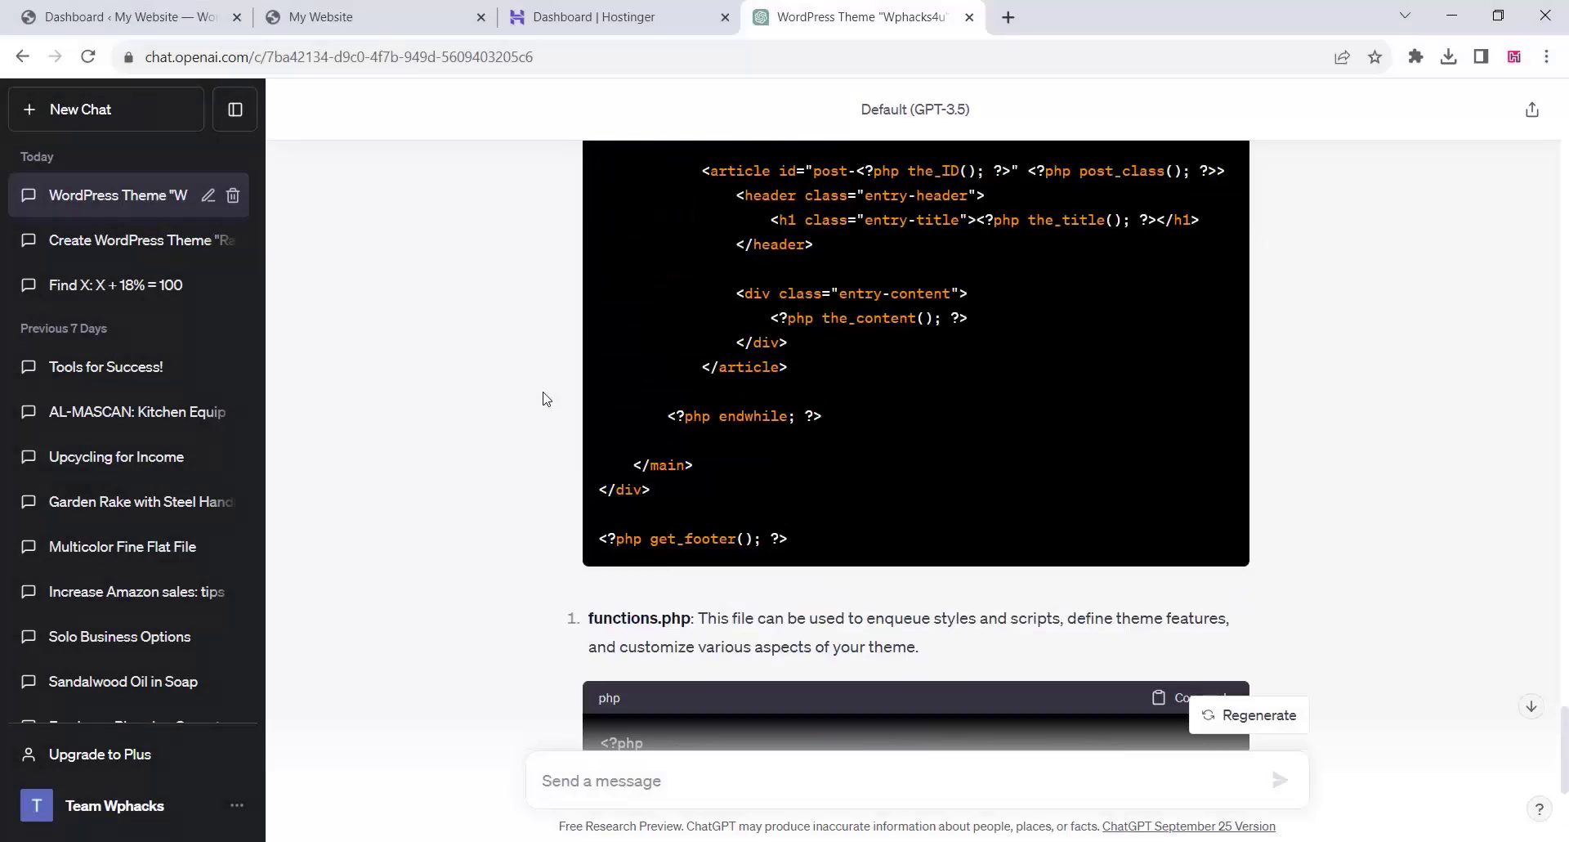
{"action": "scroll", "coordinate": [546, 399], "scroll_direction": "up", "scroll_amount": 8}
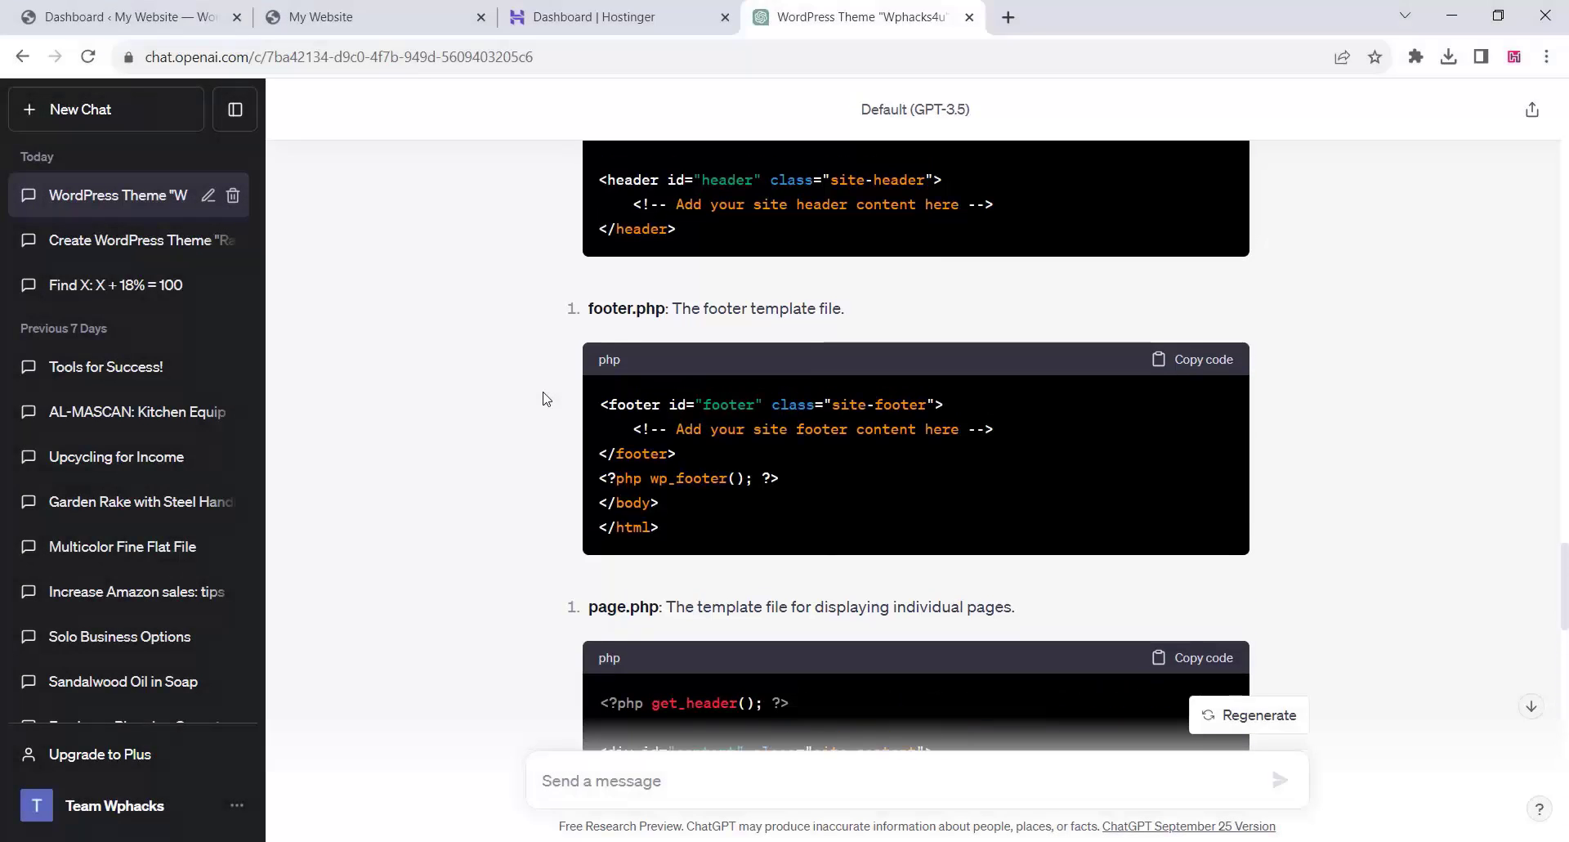
{"action": "scroll", "coordinate": [546, 399], "scroll_direction": "up", "scroll_amount": 5}
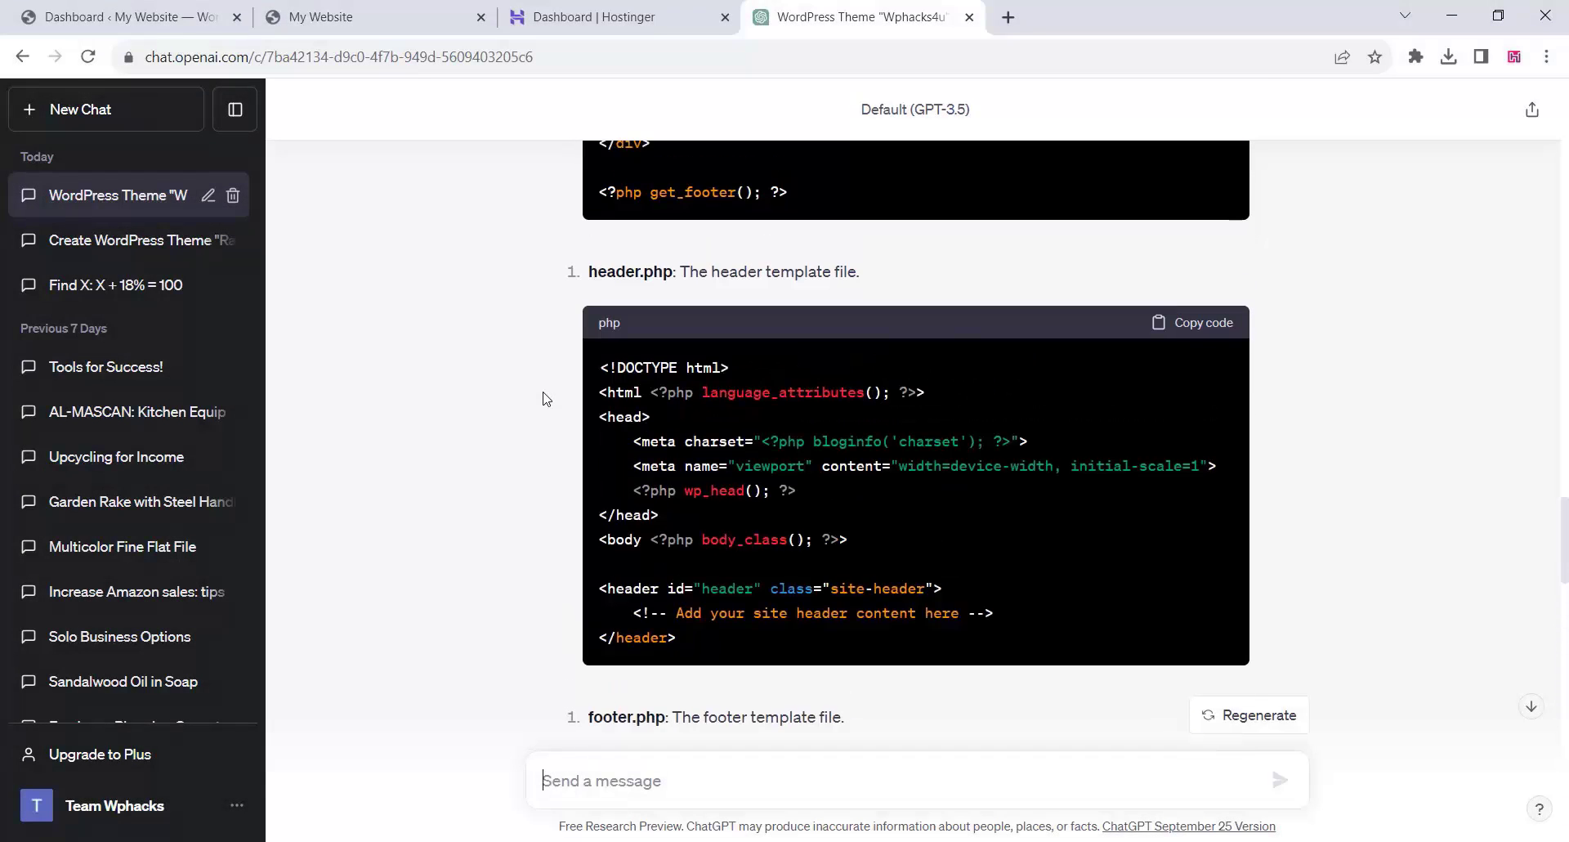
{"action": "scroll", "coordinate": [546, 399], "scroll_direction": "up", "scroll_amount": 15}
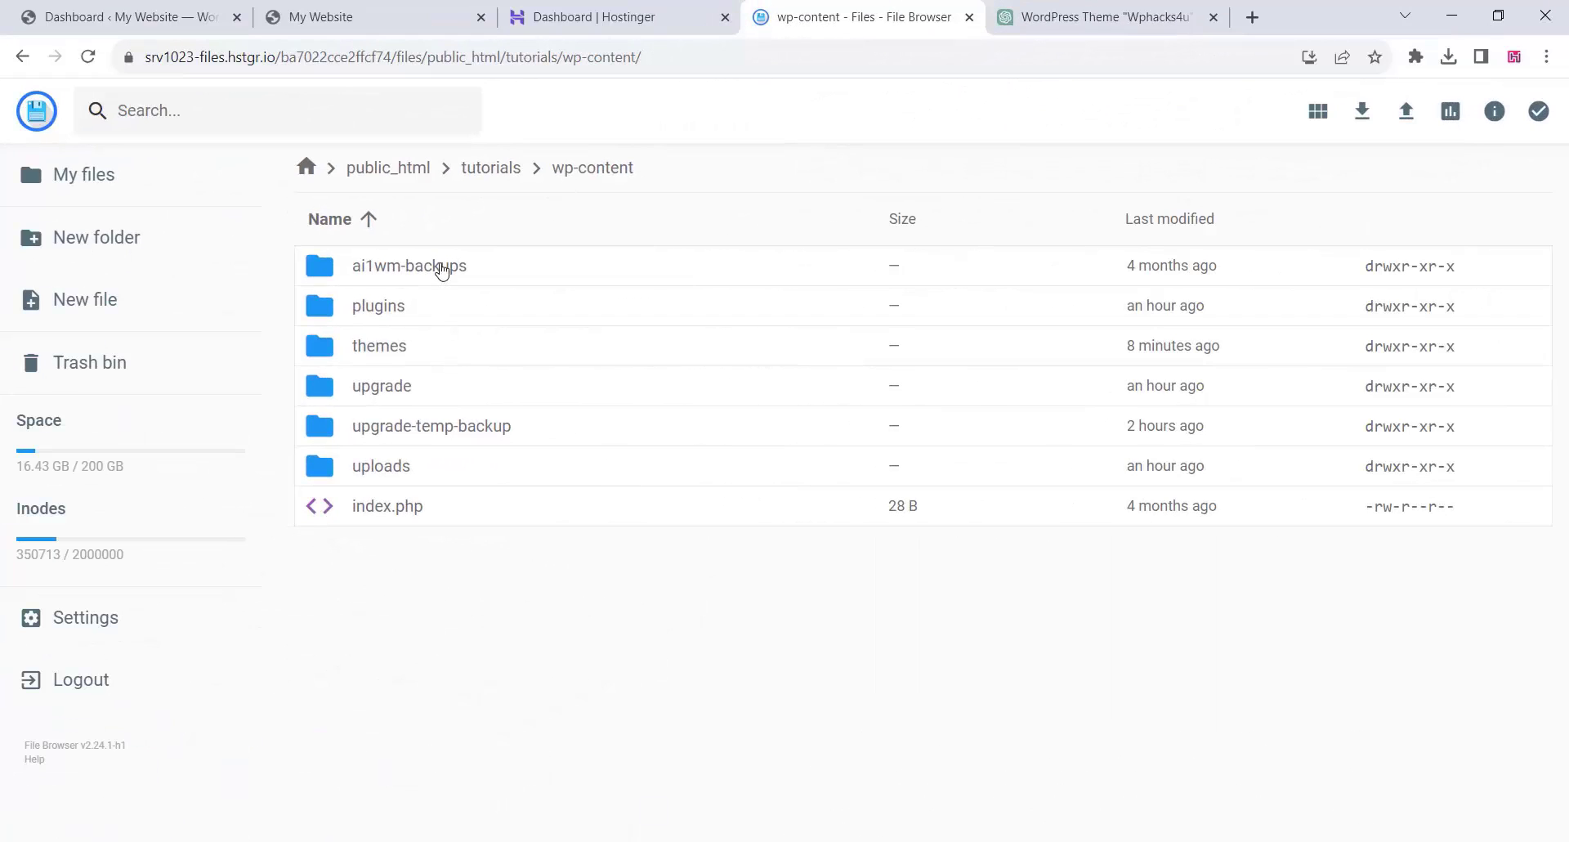
Open the themes folder and start a new folder named Wphacks4u
{"action": "double_click", "coordinate": [398, 357]}
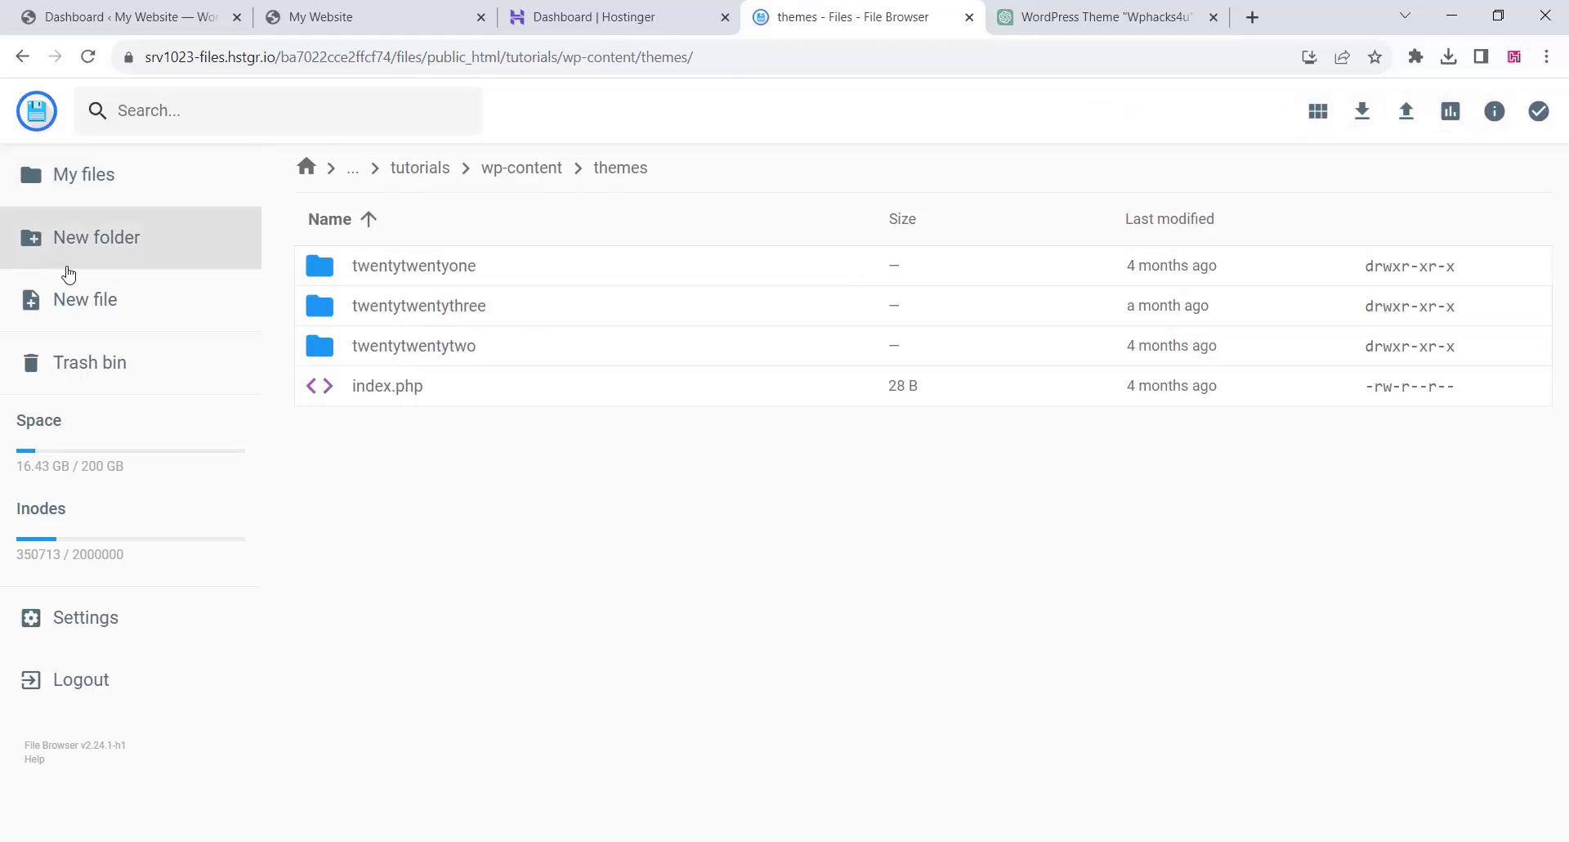
{"action": "left_click", "coordinate": [90, 245]}
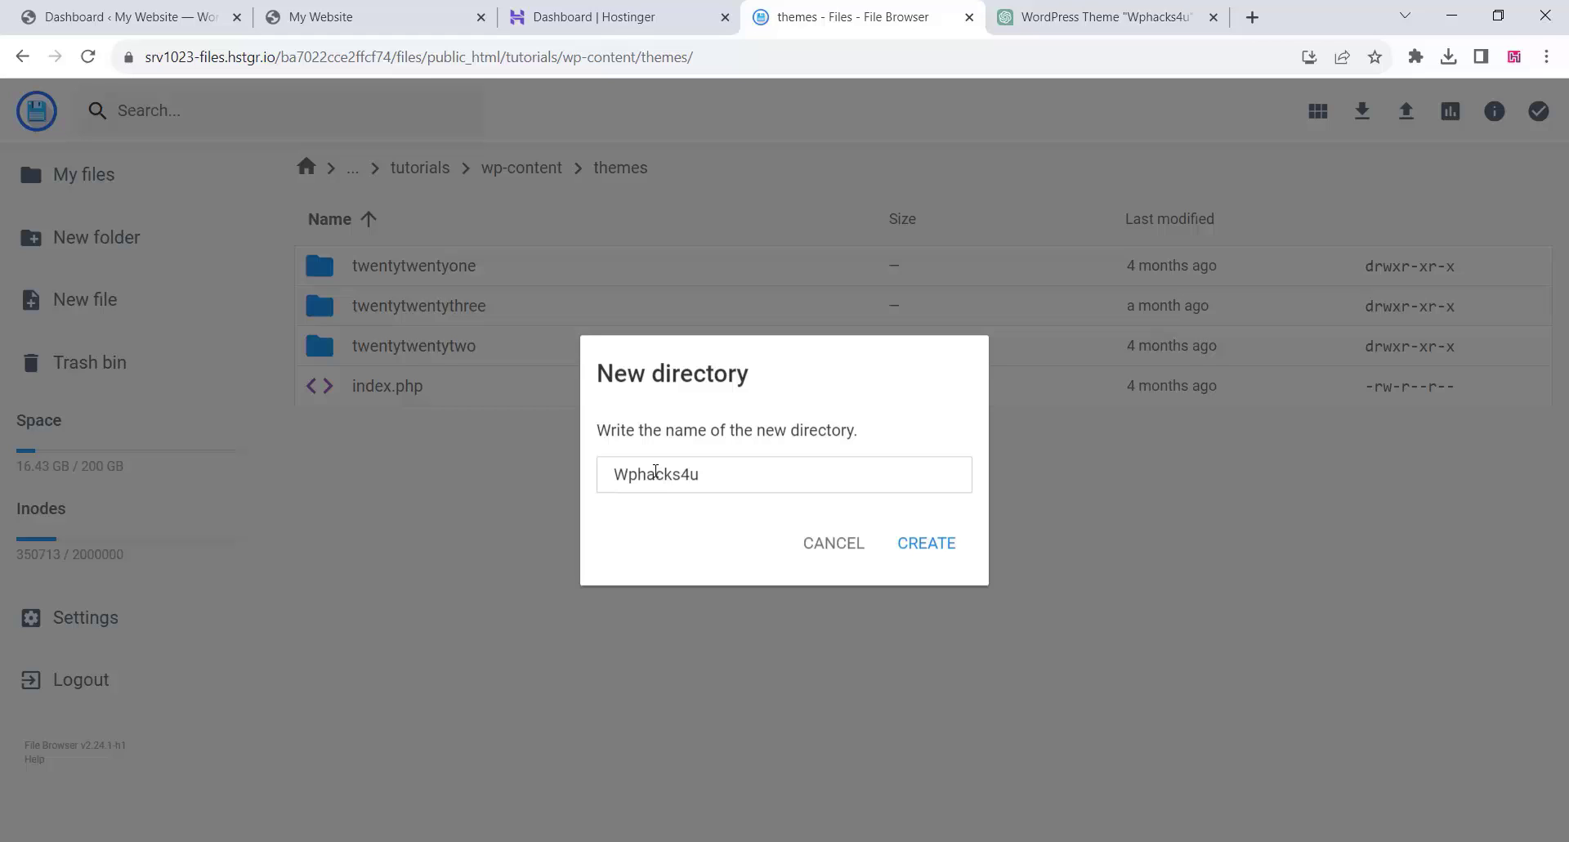
Create the Wphacks4u folder and an empty style.css file inside it
{"action": "left_click", "coordinate": [937, 554]}
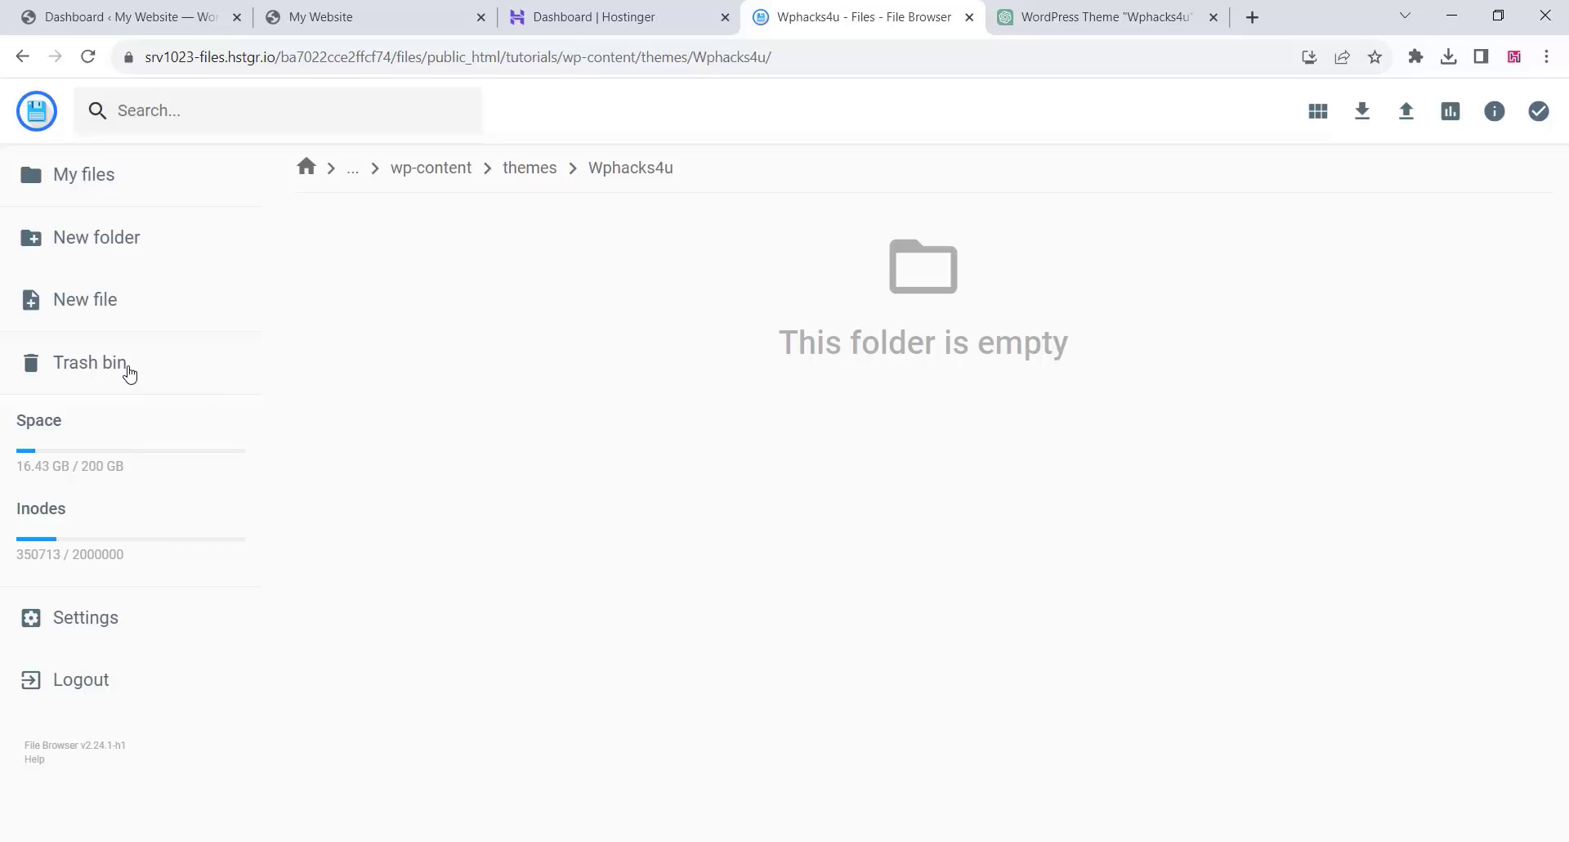
{"action": "left_click", "coordinate": [78, 308]}
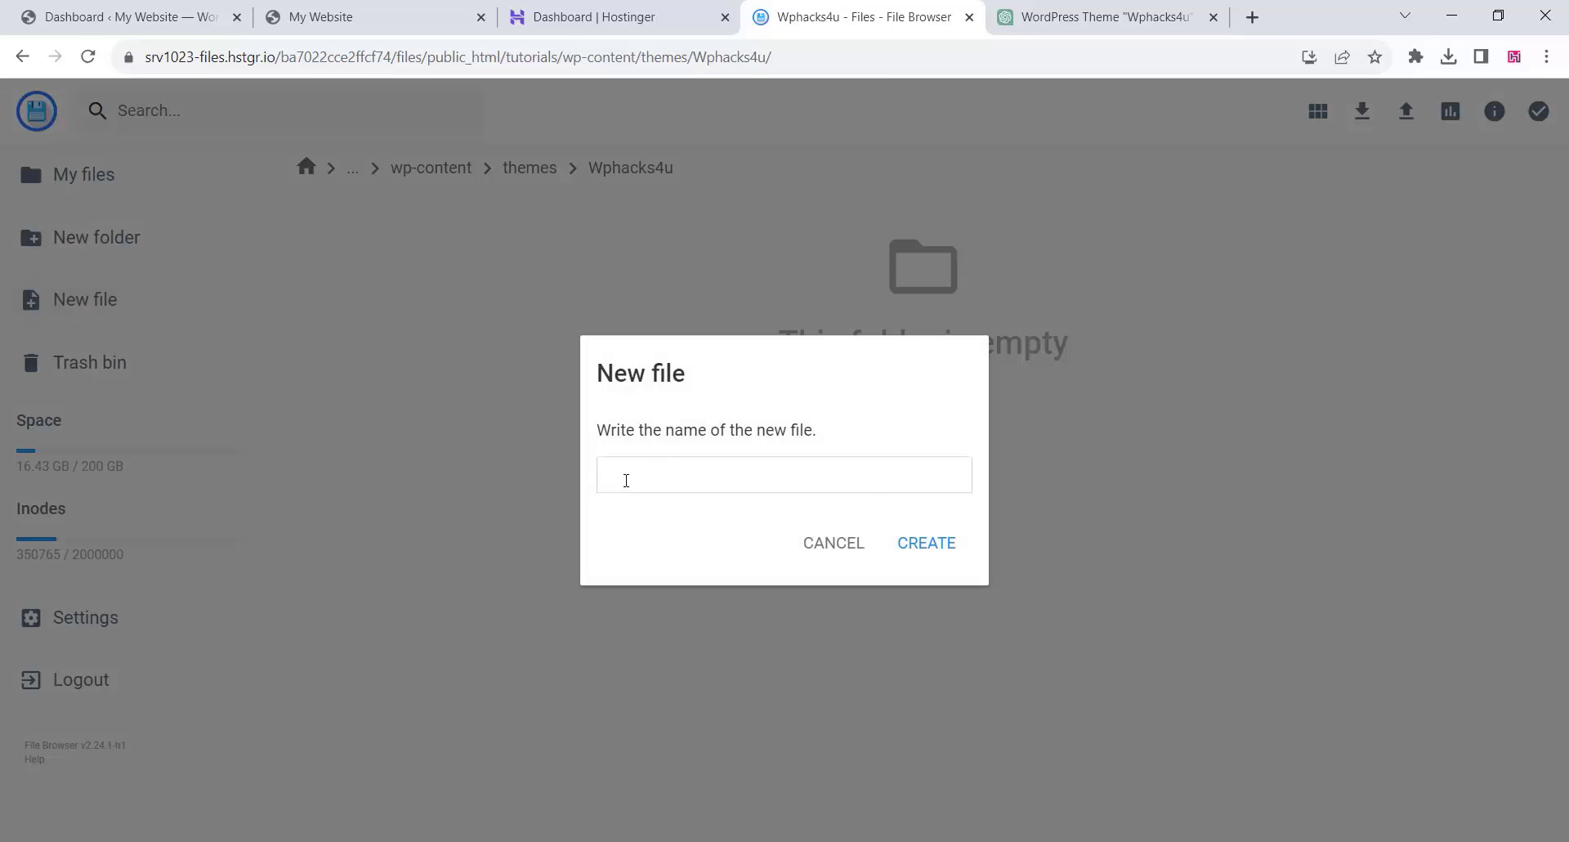
{"action": "right_click", "coordinate": [628, 482]}
{"action": "left_click", "coordinate": [670, 618]}
{"action": "left_click", "coordinate": [934, 551]}
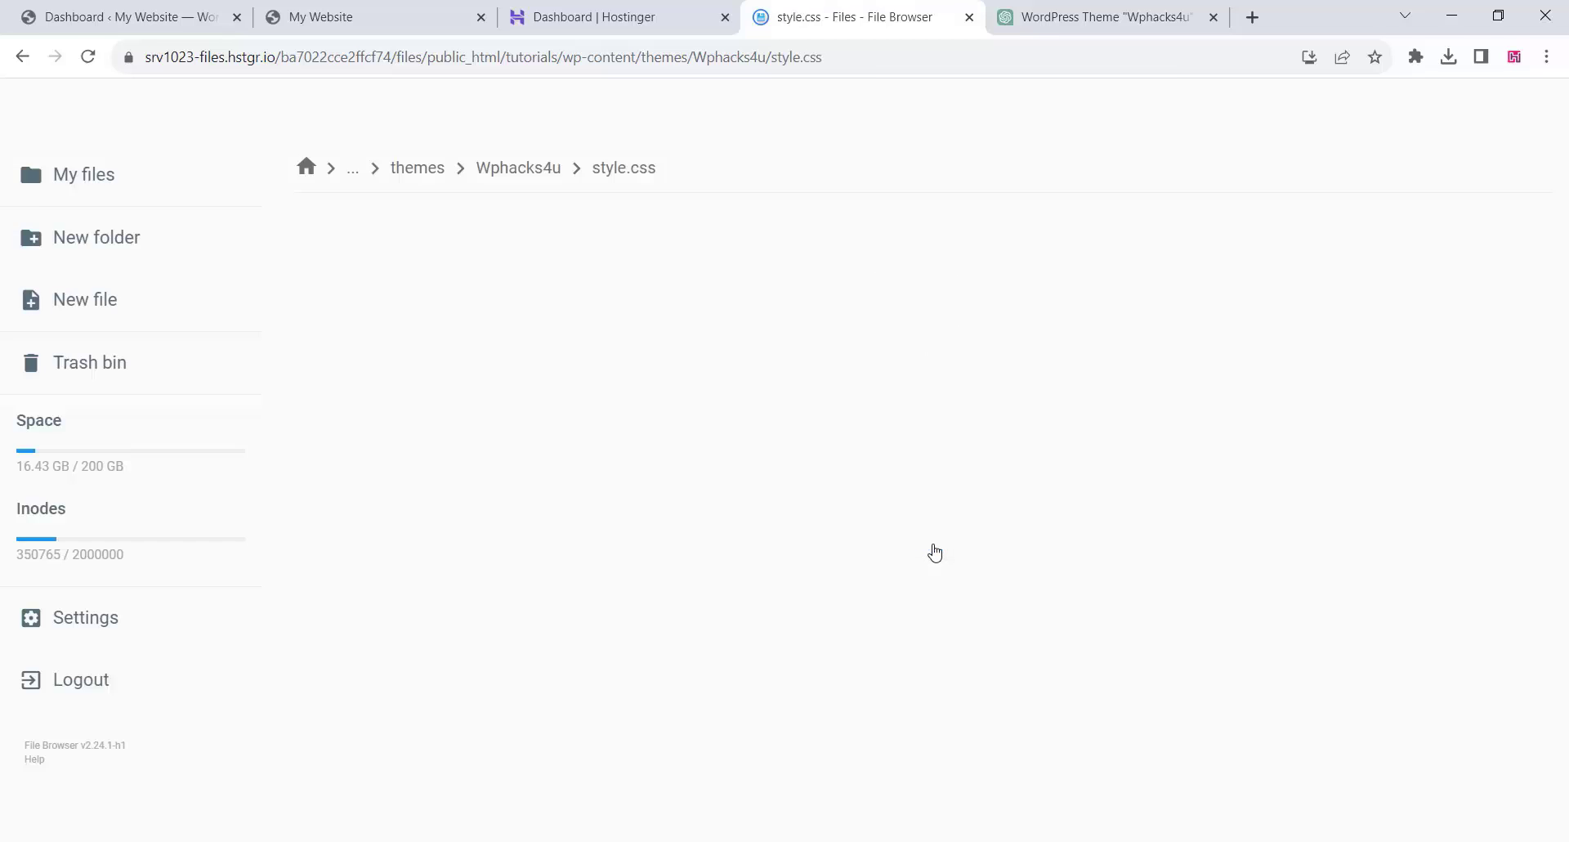
Paste ChatGPT's theme header comment into style.css and save it
{"action": "left_click", "coordinate": [1004, 25]}
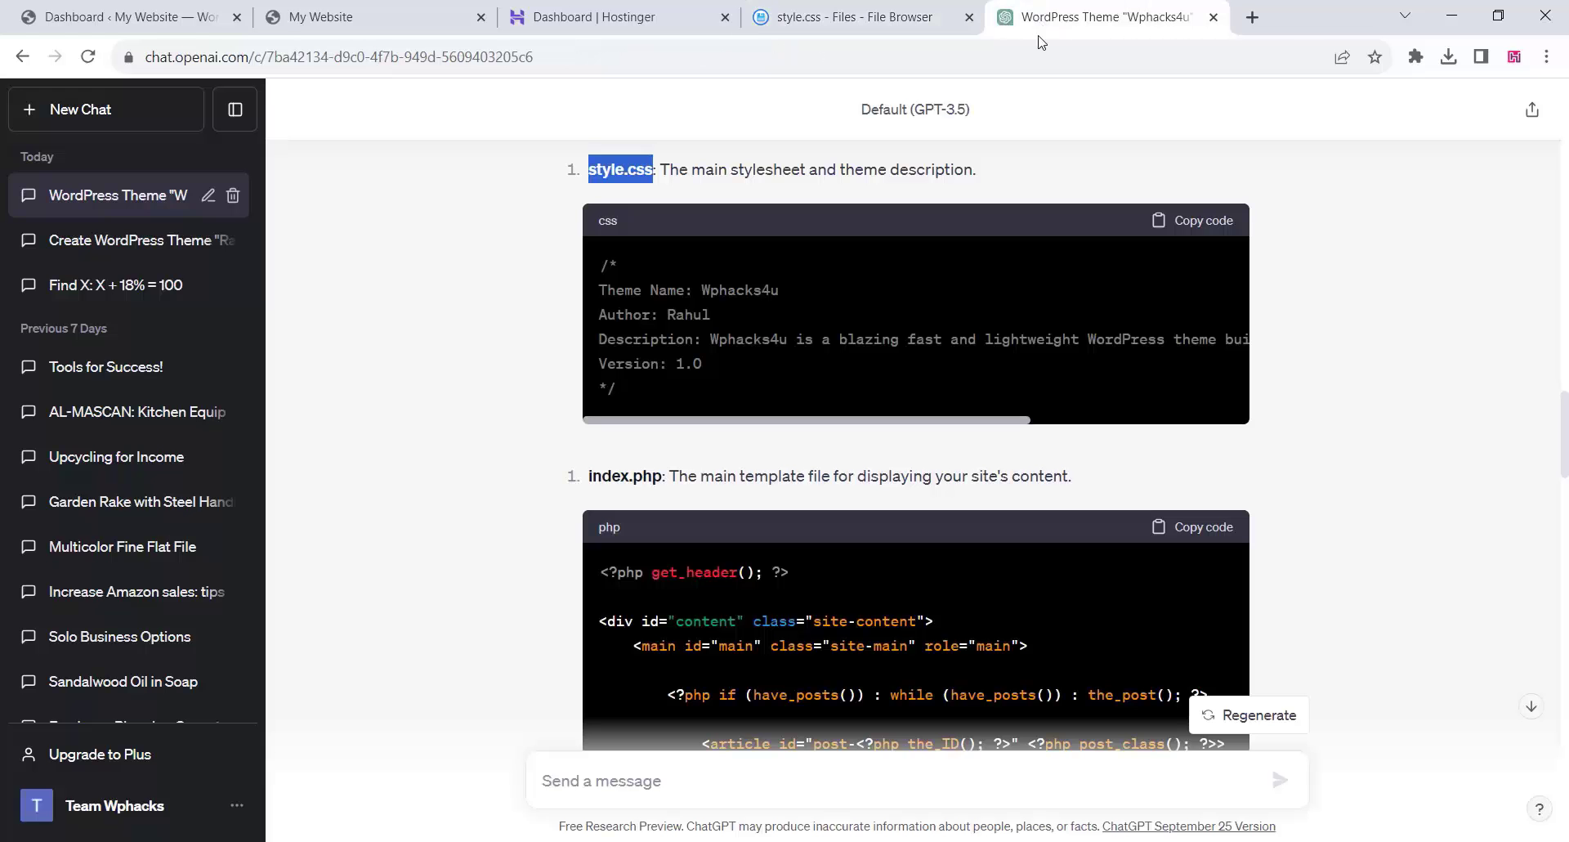
{"action": "left_click", "coordinate": [1202, 227]}
{"action": "left_click", "coordinate": [875, 12]}
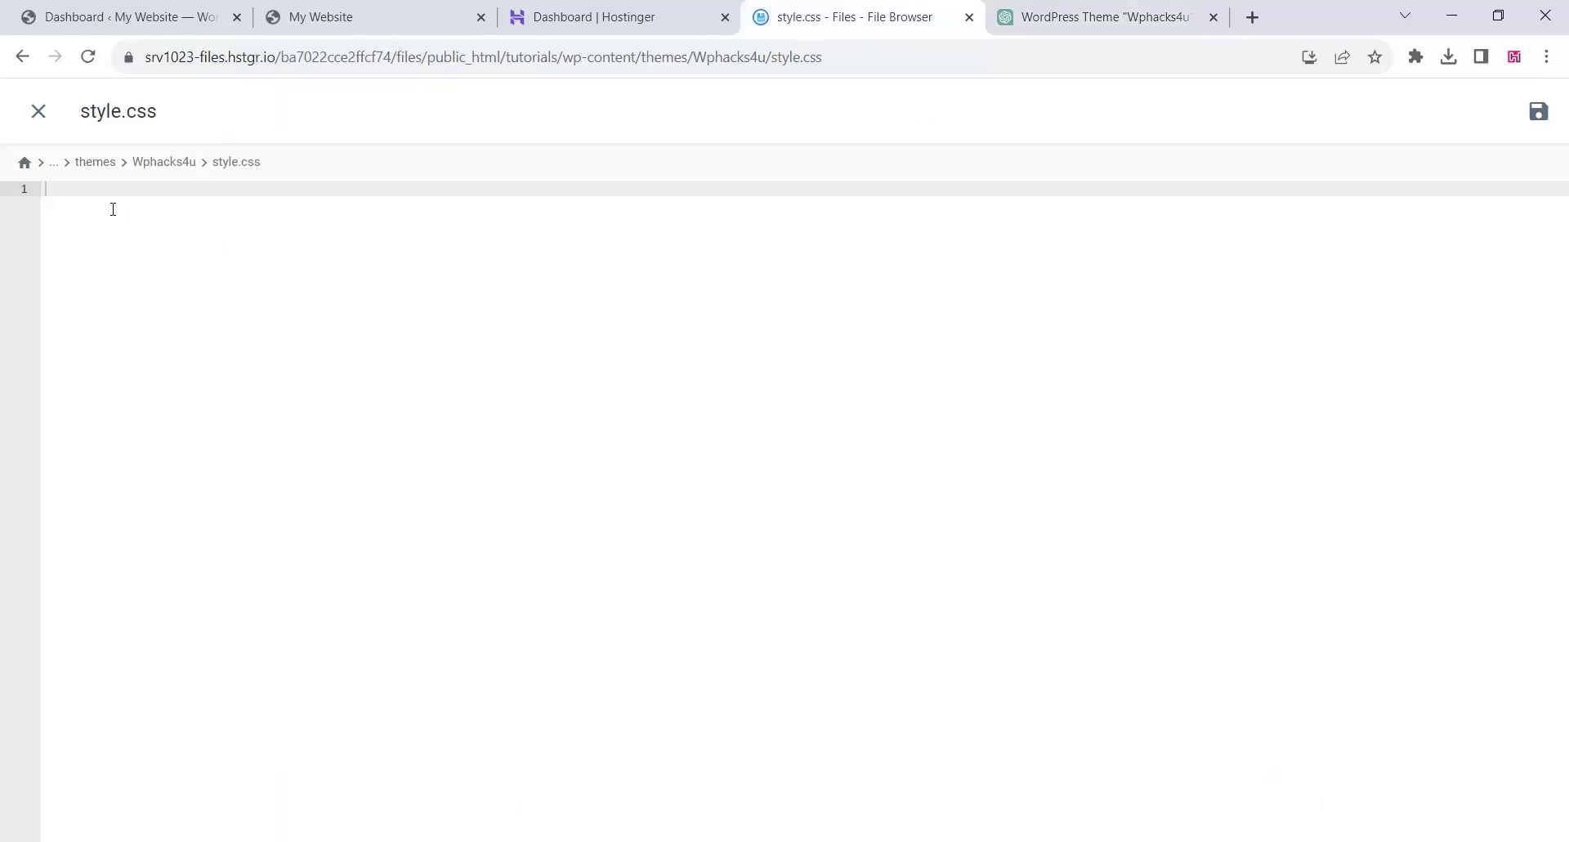
{"action": "right_click", "coordinate": [60, 189]}
{"action": "left_click", "coordinate": [98, 326]}
{"action": "left_click", "coordinate": [1539, 114]}
{"action": "key", "text": "Escape"}
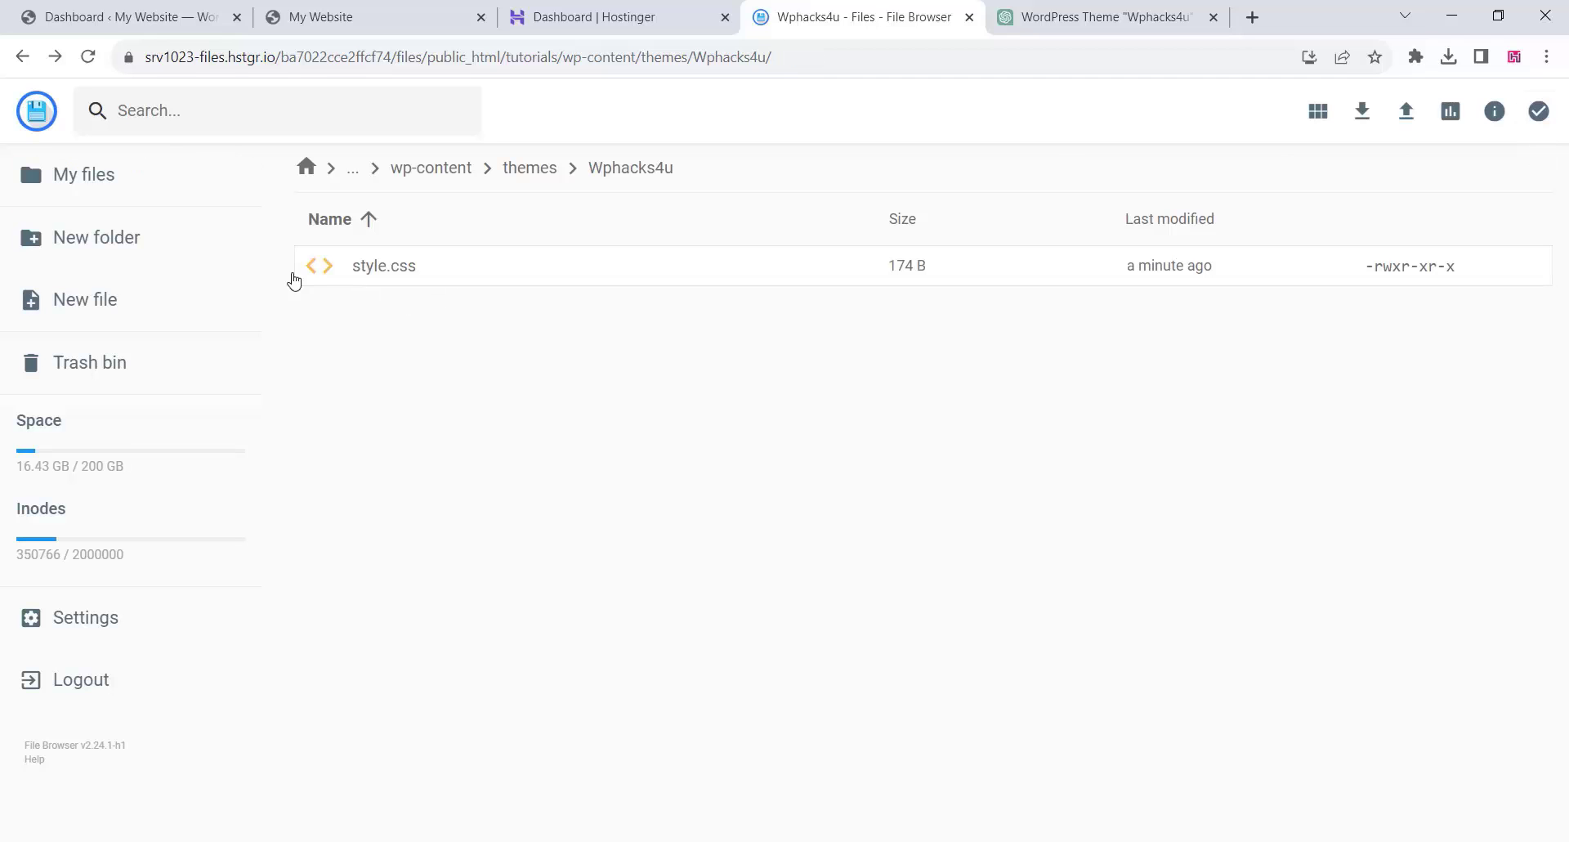
Create a new index.php file in Wphacks4u, copying its name from ChatGPT
{"action": "left_click", "coordinate": [76, 303]}
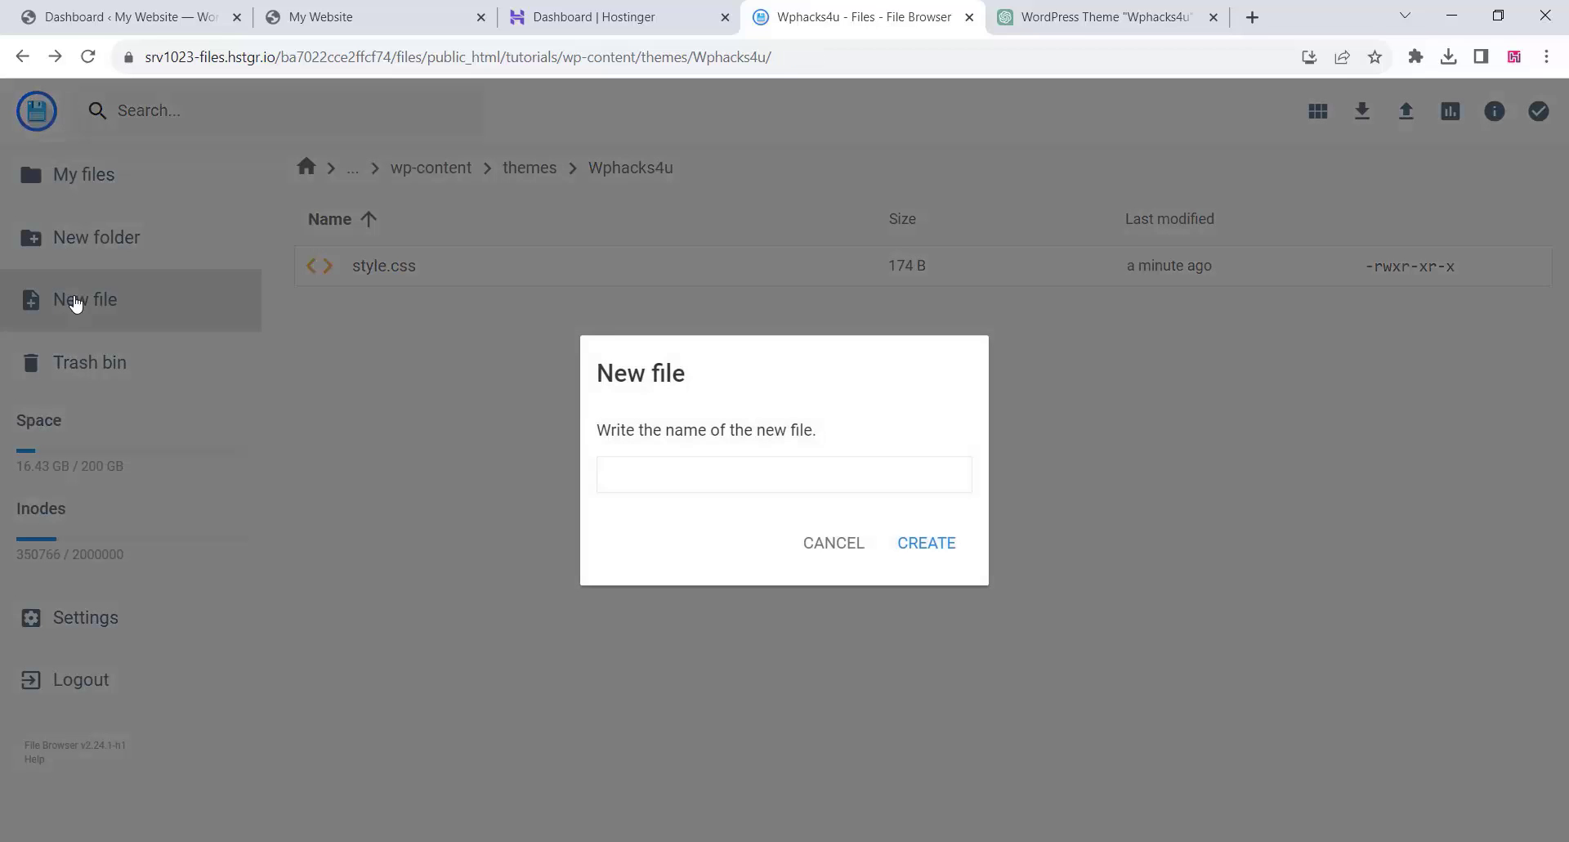
{"action": "left_click", "coordinate": [1065, 7]}
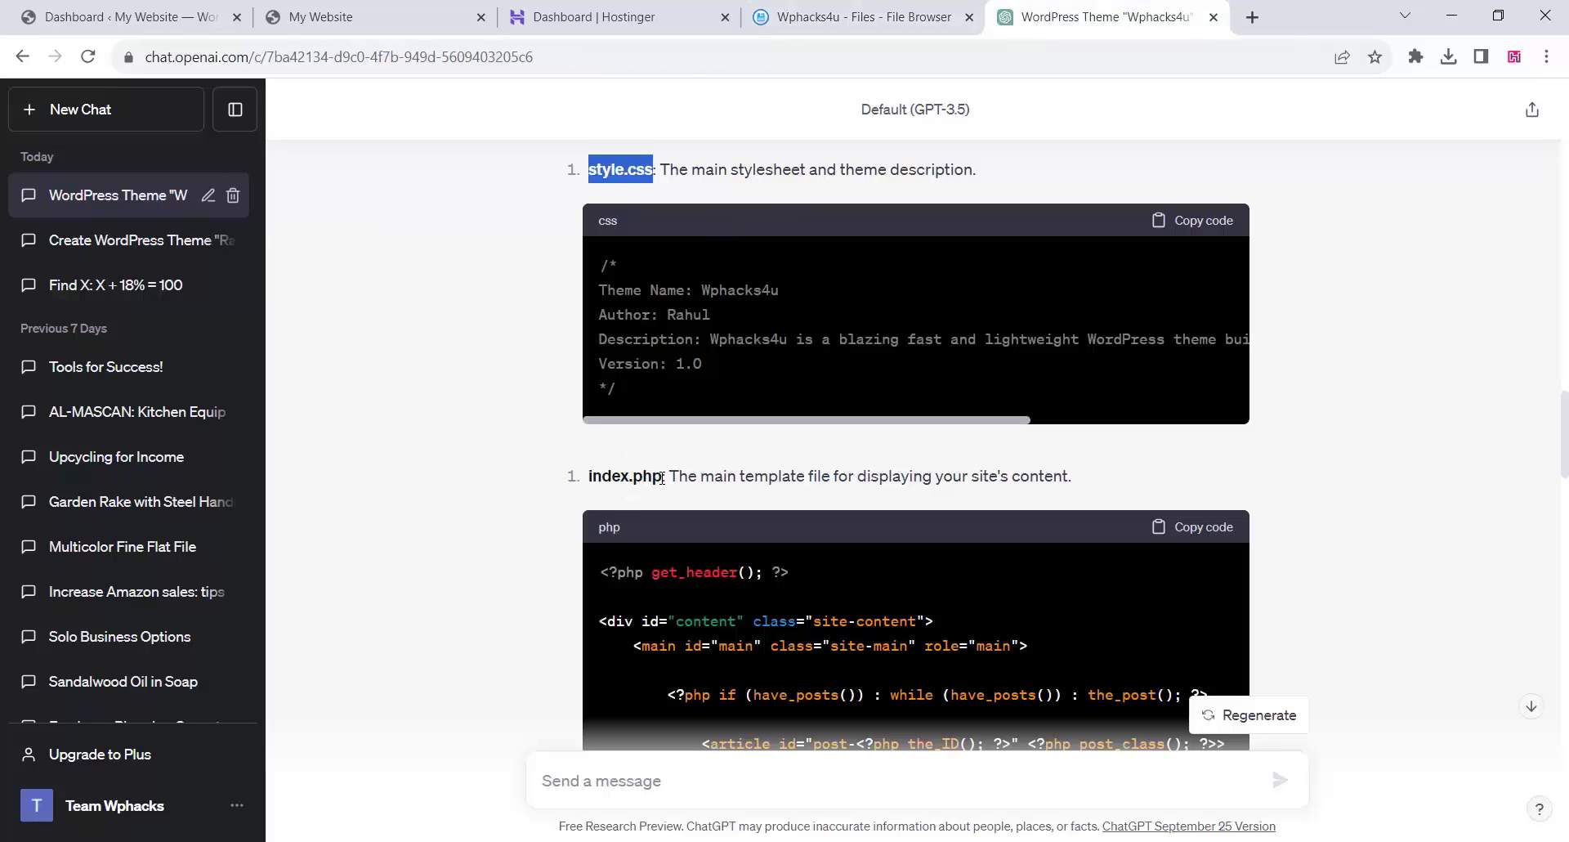
{"action": "left_click_drag", "start_coordinate": [659, 480], "coordinate": [589, 476]}
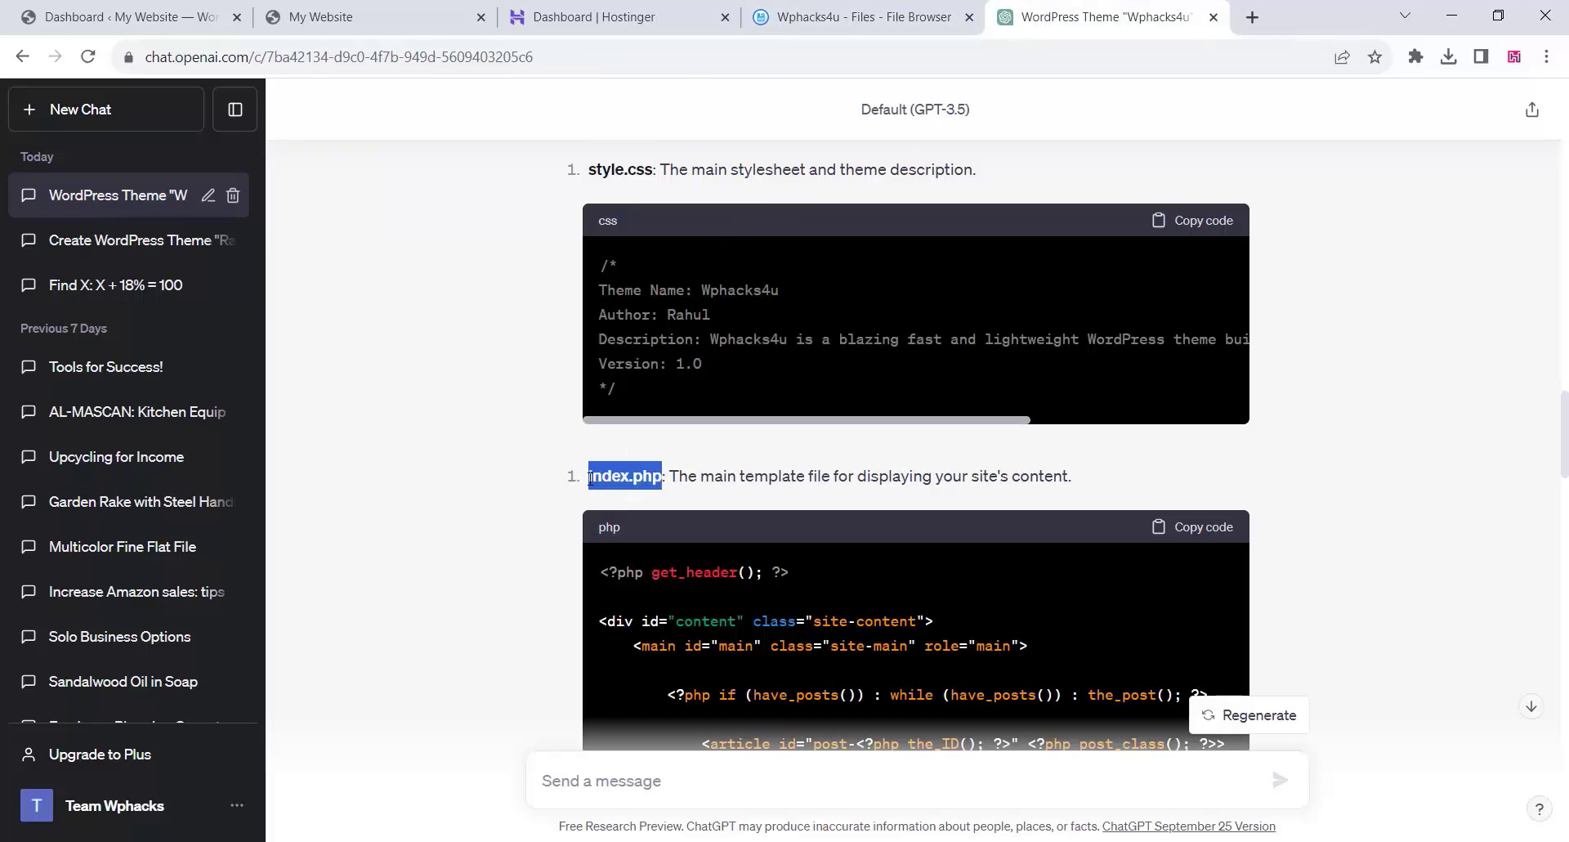
{"action": "right_click", "coordinate": [589, 478]}
{"action": "left_click", "coordinate": [619, 488]}
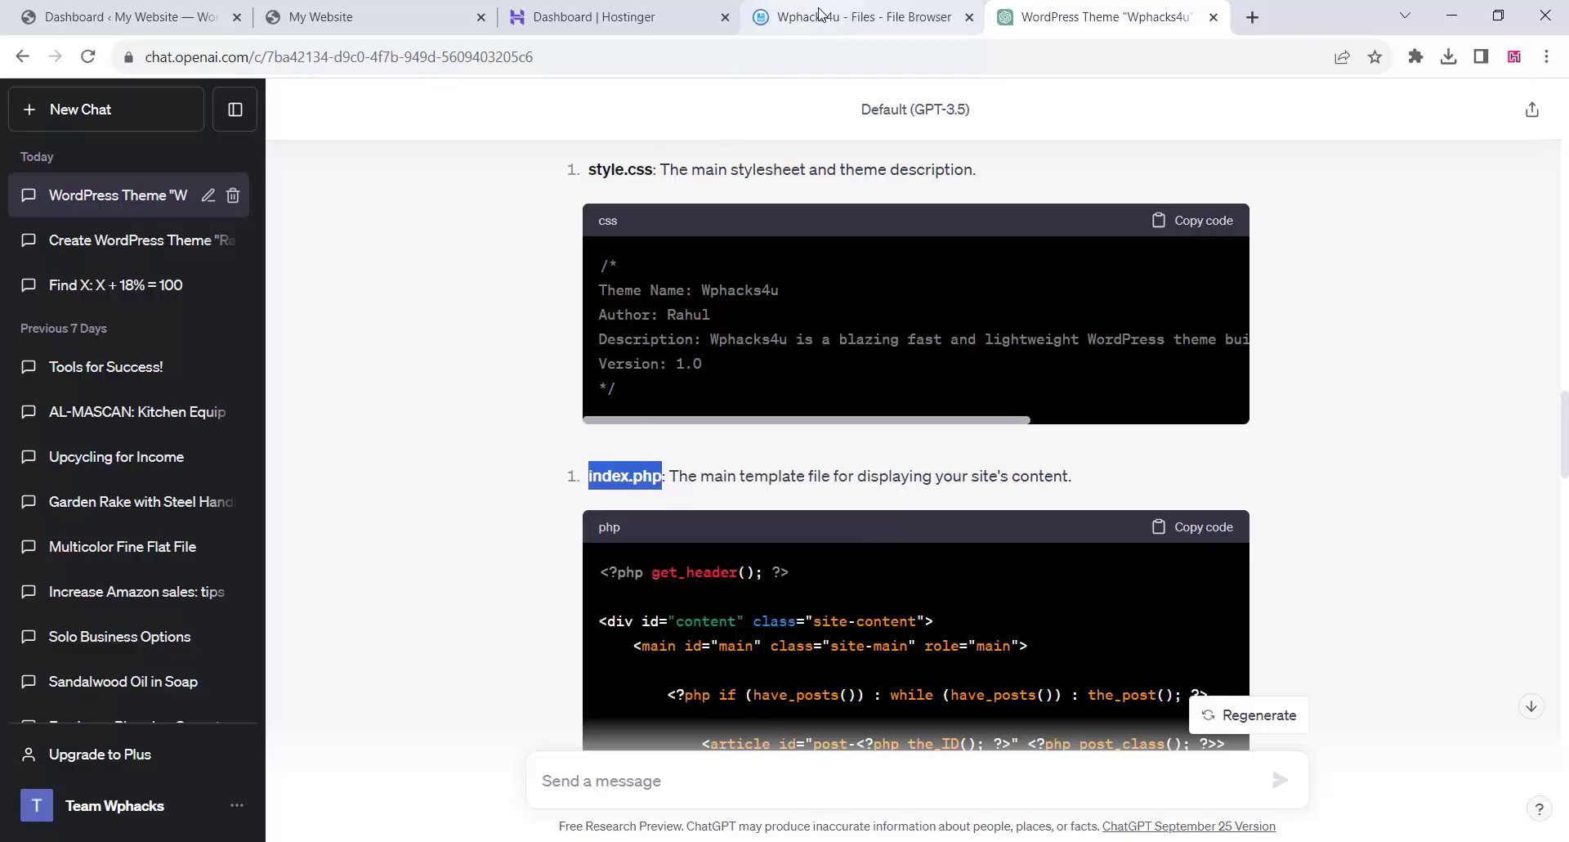
{"action": "left_click", "coordinate": [819, 13]}
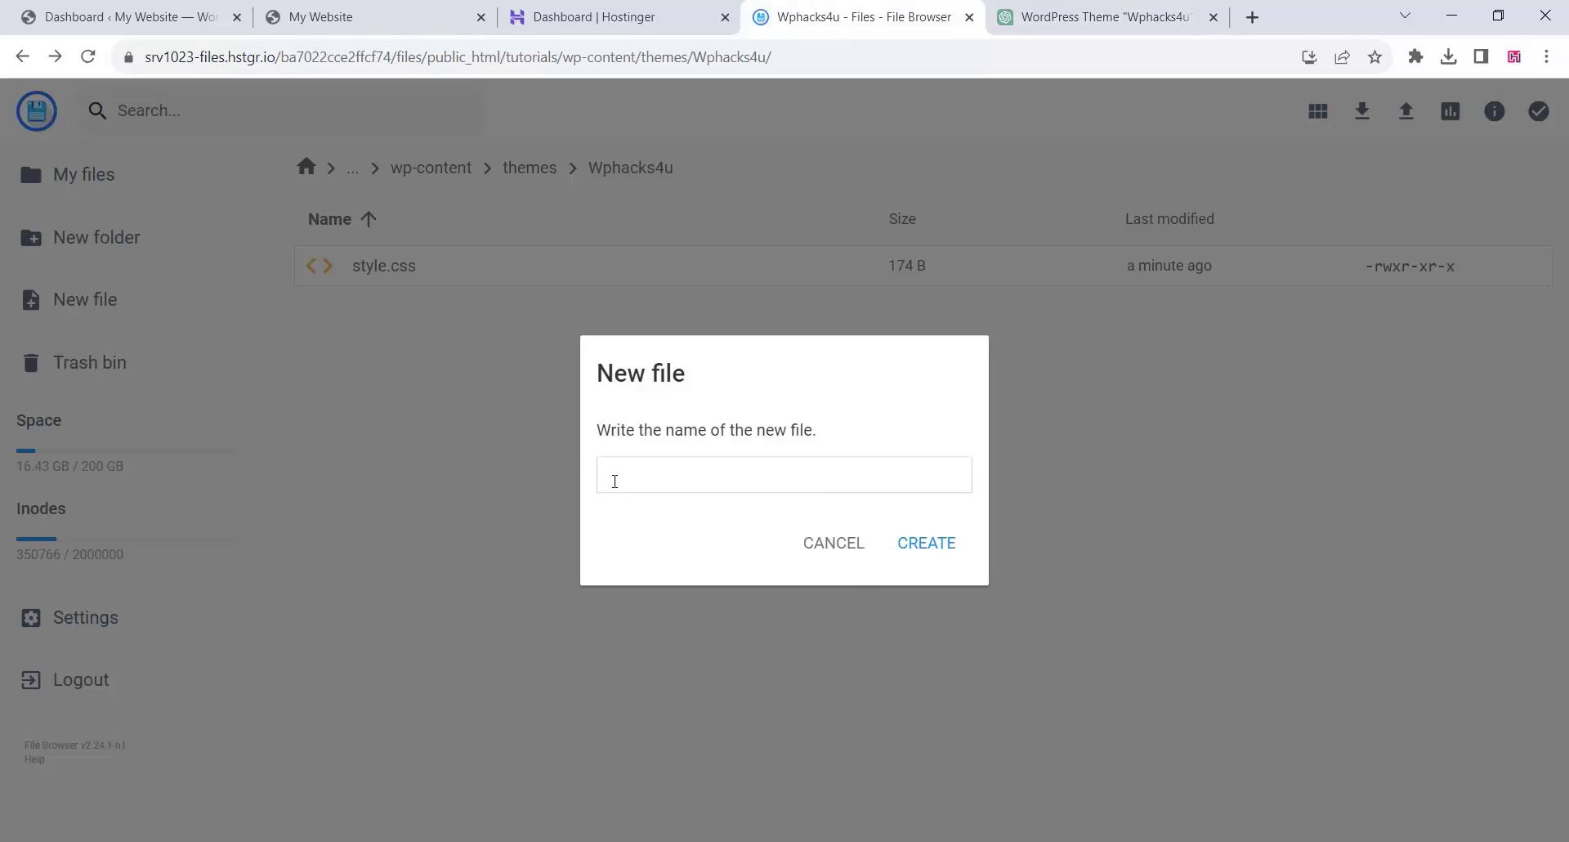
{"action": "right_click", "coordinate": [614, 481]}
{"action": "left_click", "coordinate": [661, 621]}
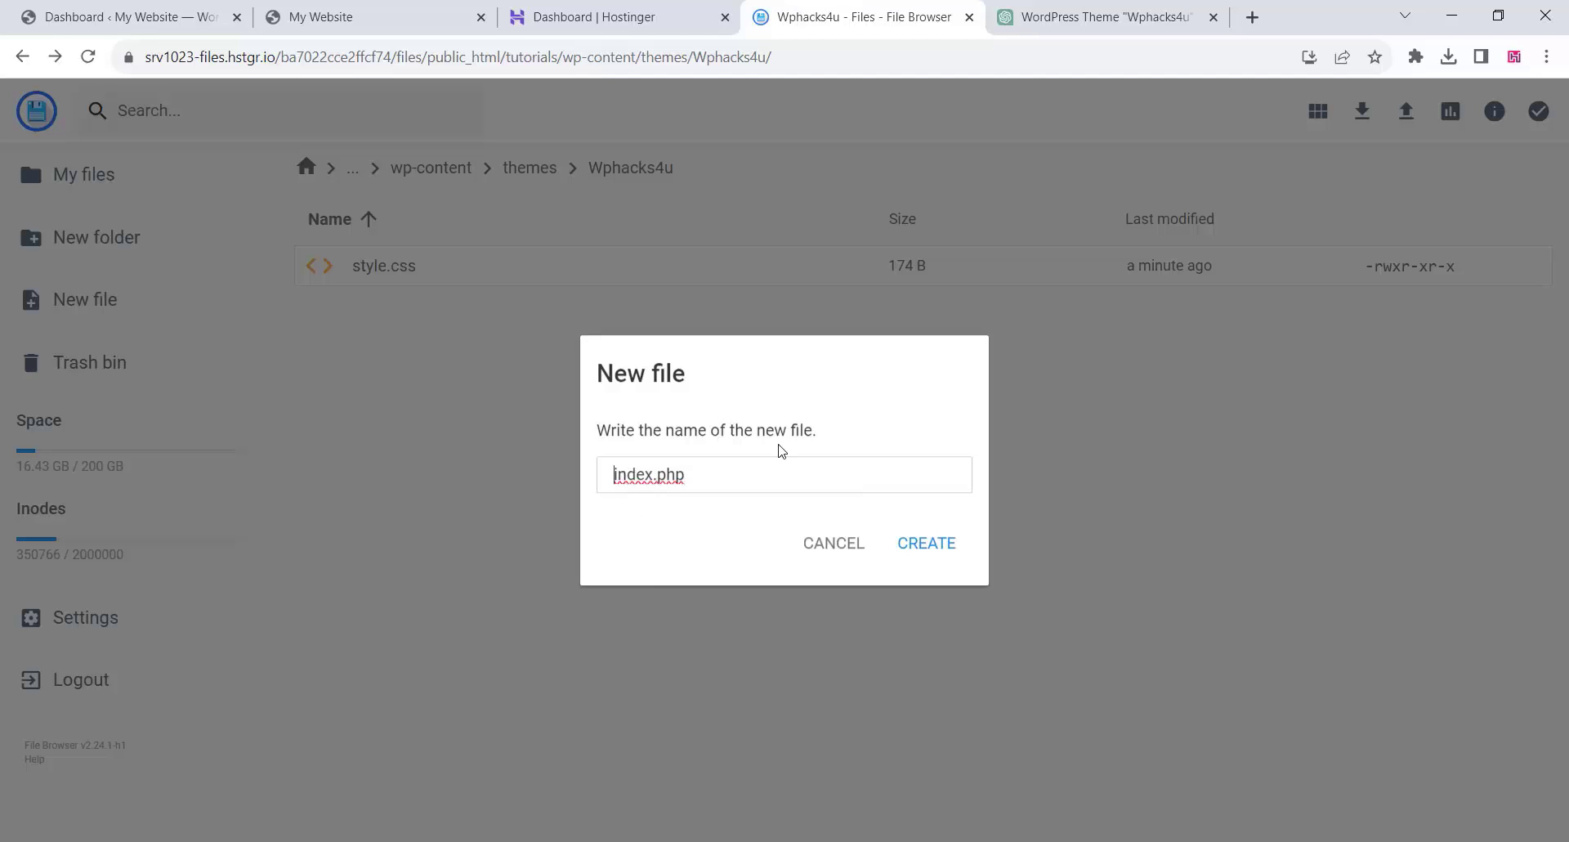
{"action": "left_click", "coordinate": [931, 545]}
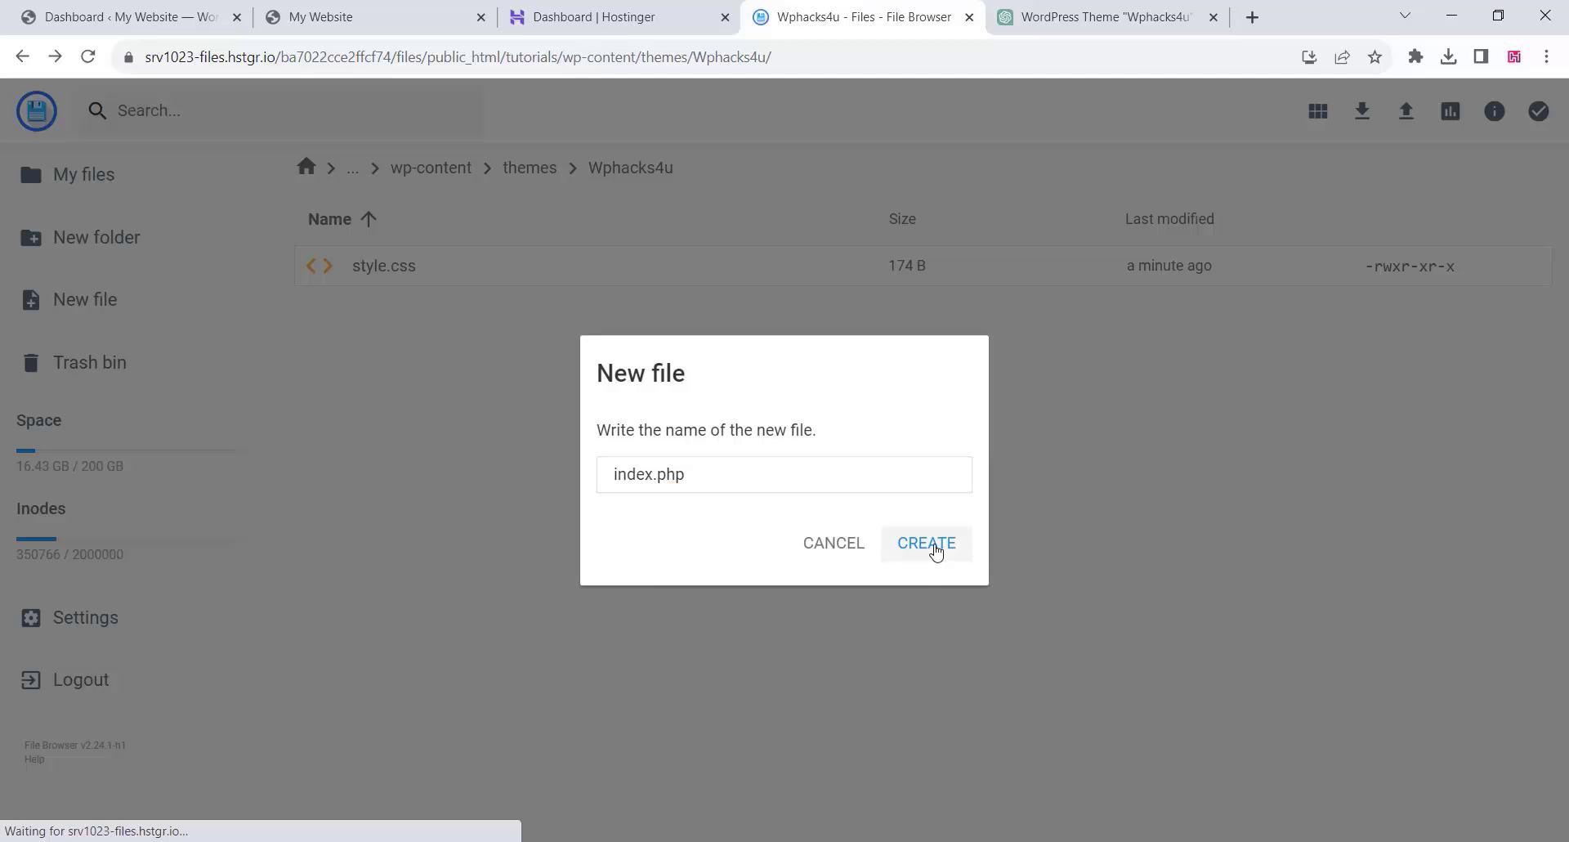
Paste ChatGPT's index.php template code into the editor, save it and close the editor
{"action": "left_click", "coordinate": [1033, 10]}
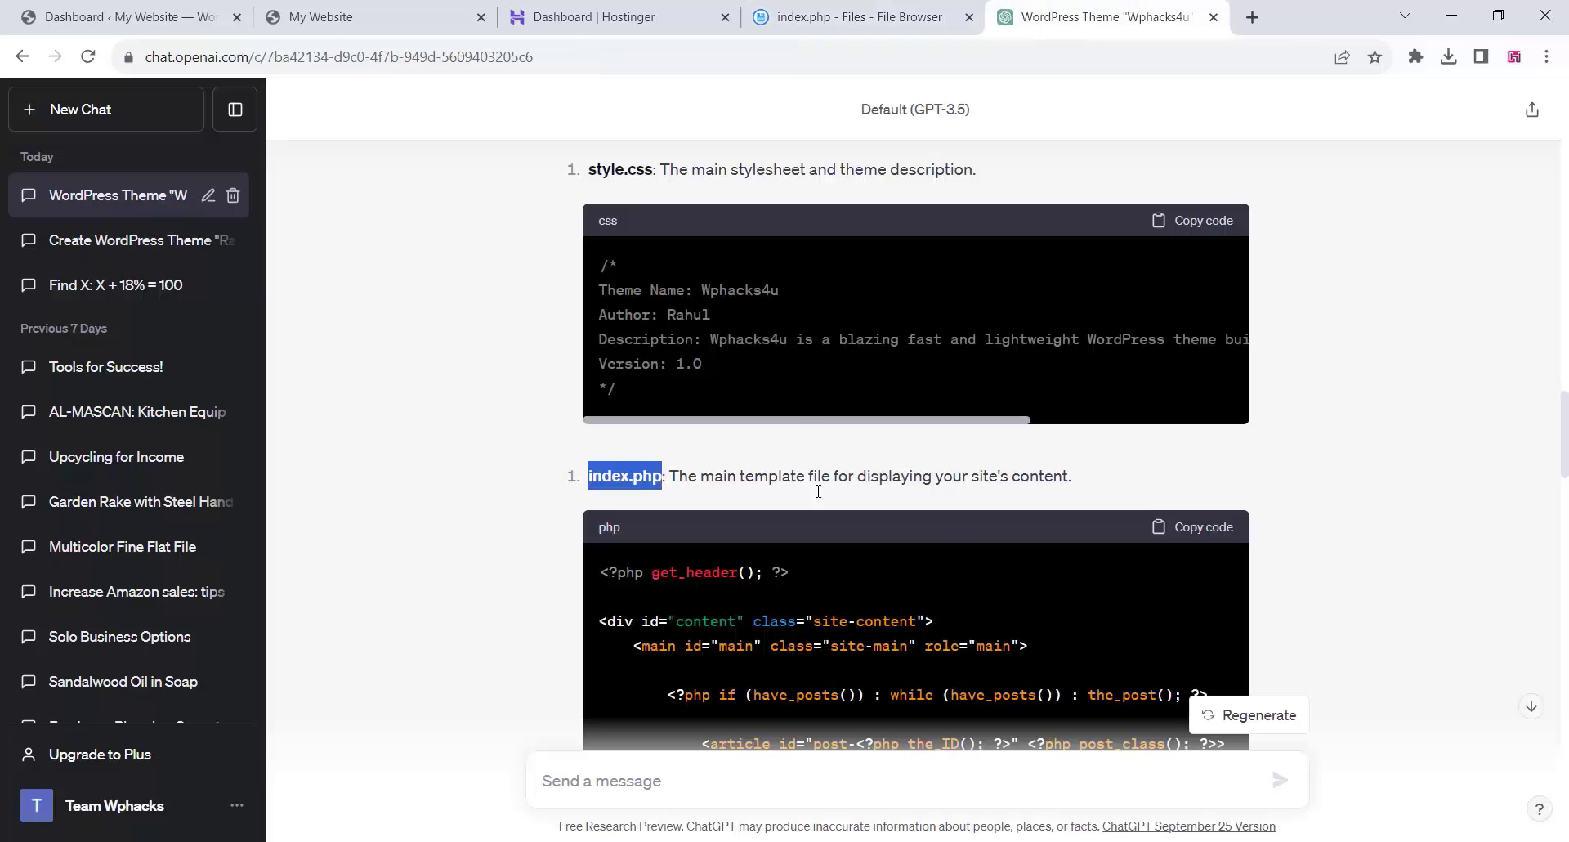
{"action": "left_click", "coordinate": [1199, 529]}
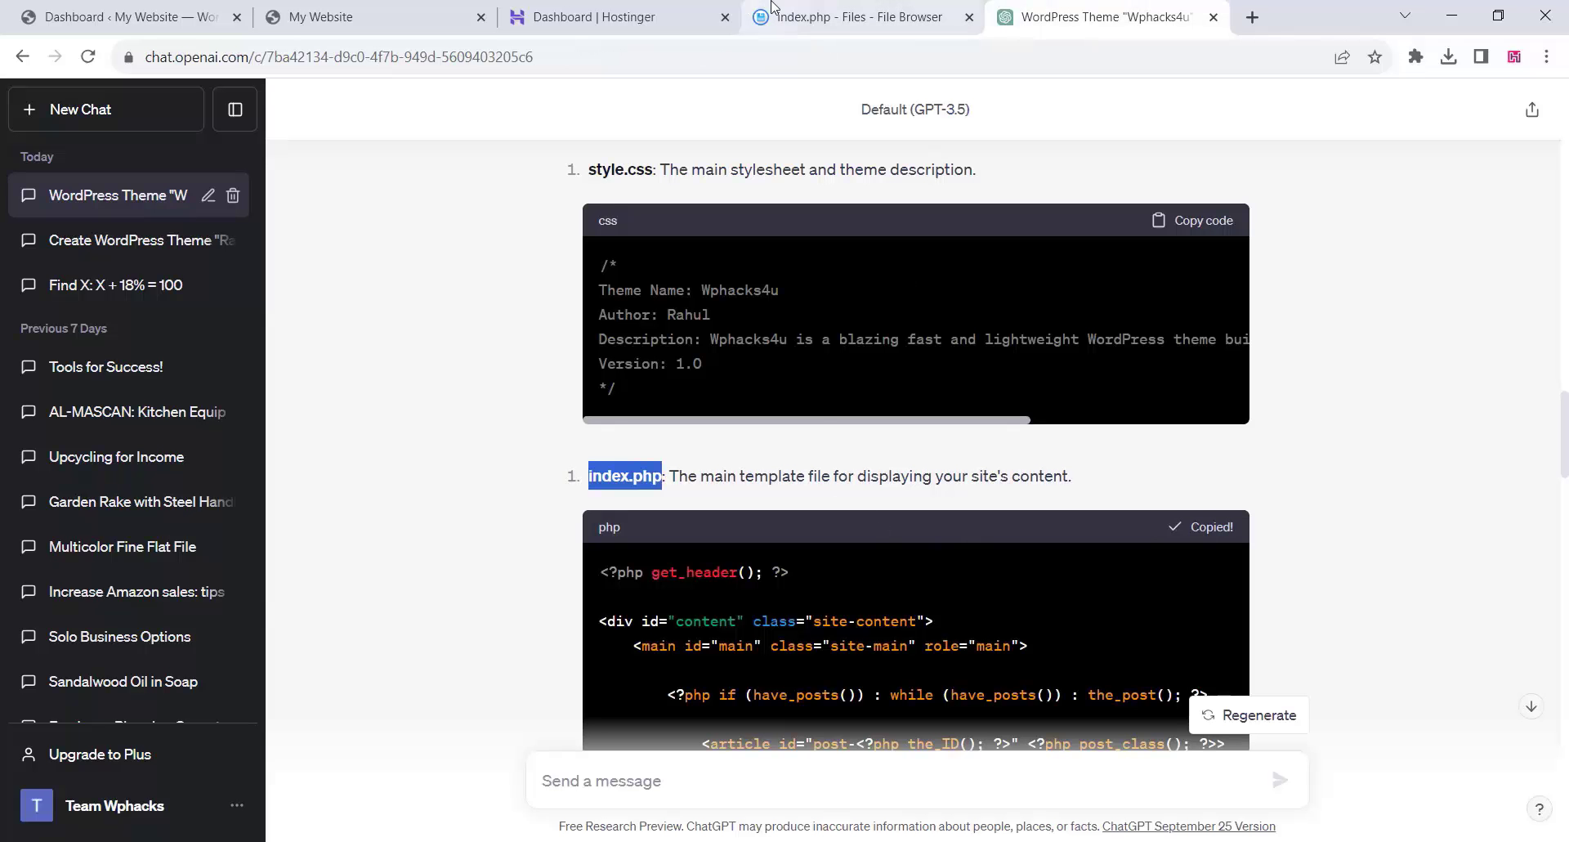
{"action": "left_click", "coordinate": [820, 10]}
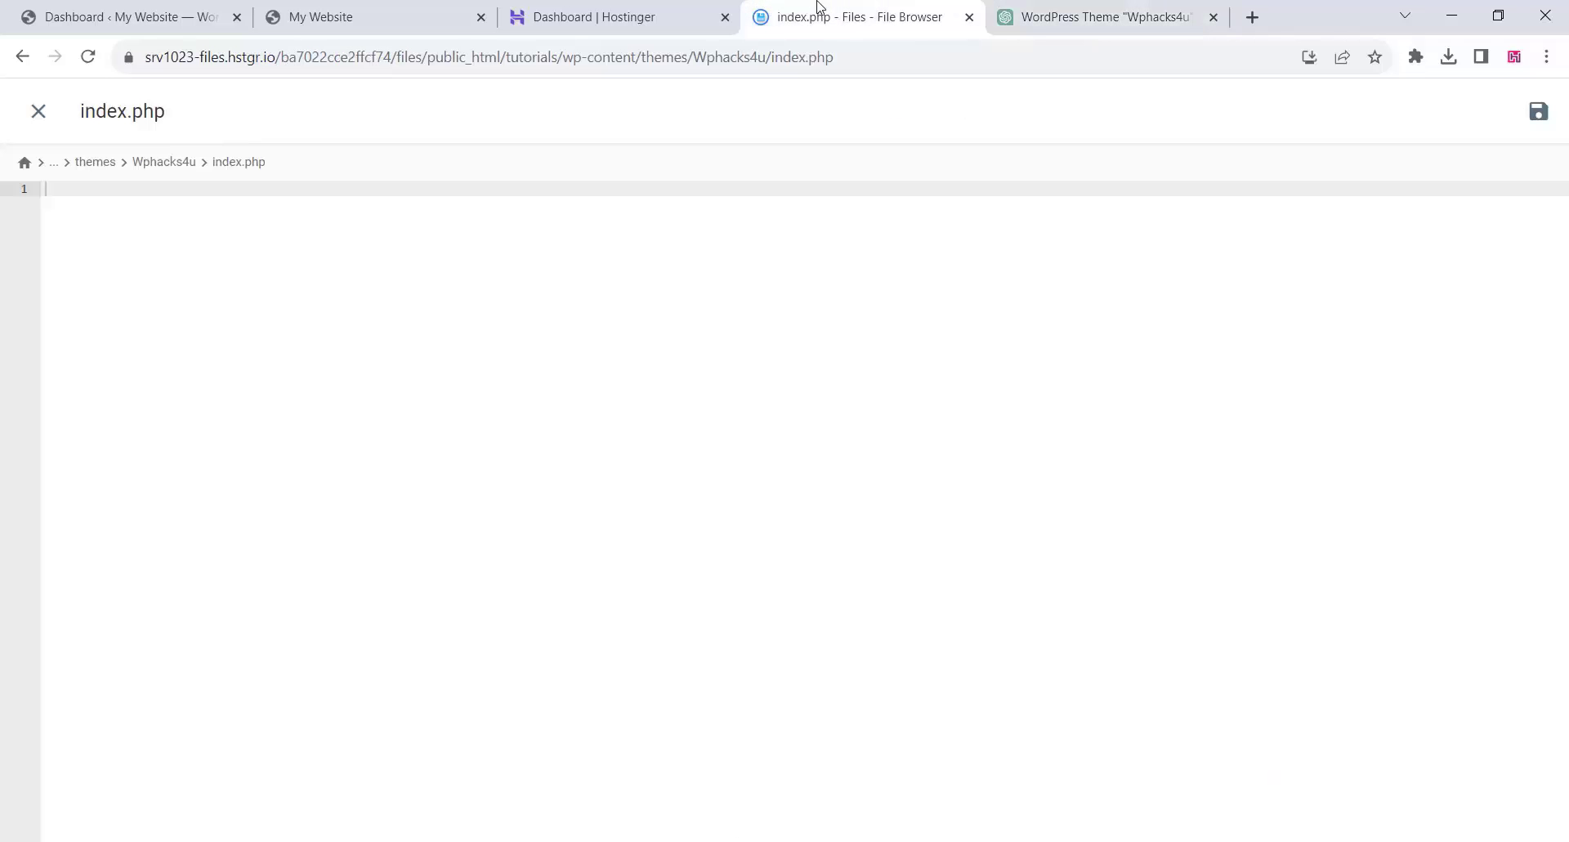
{"action": "right_click", "coordinate": [72, 189]}
{"action": "left_click", "coordinate": [114, 332]}
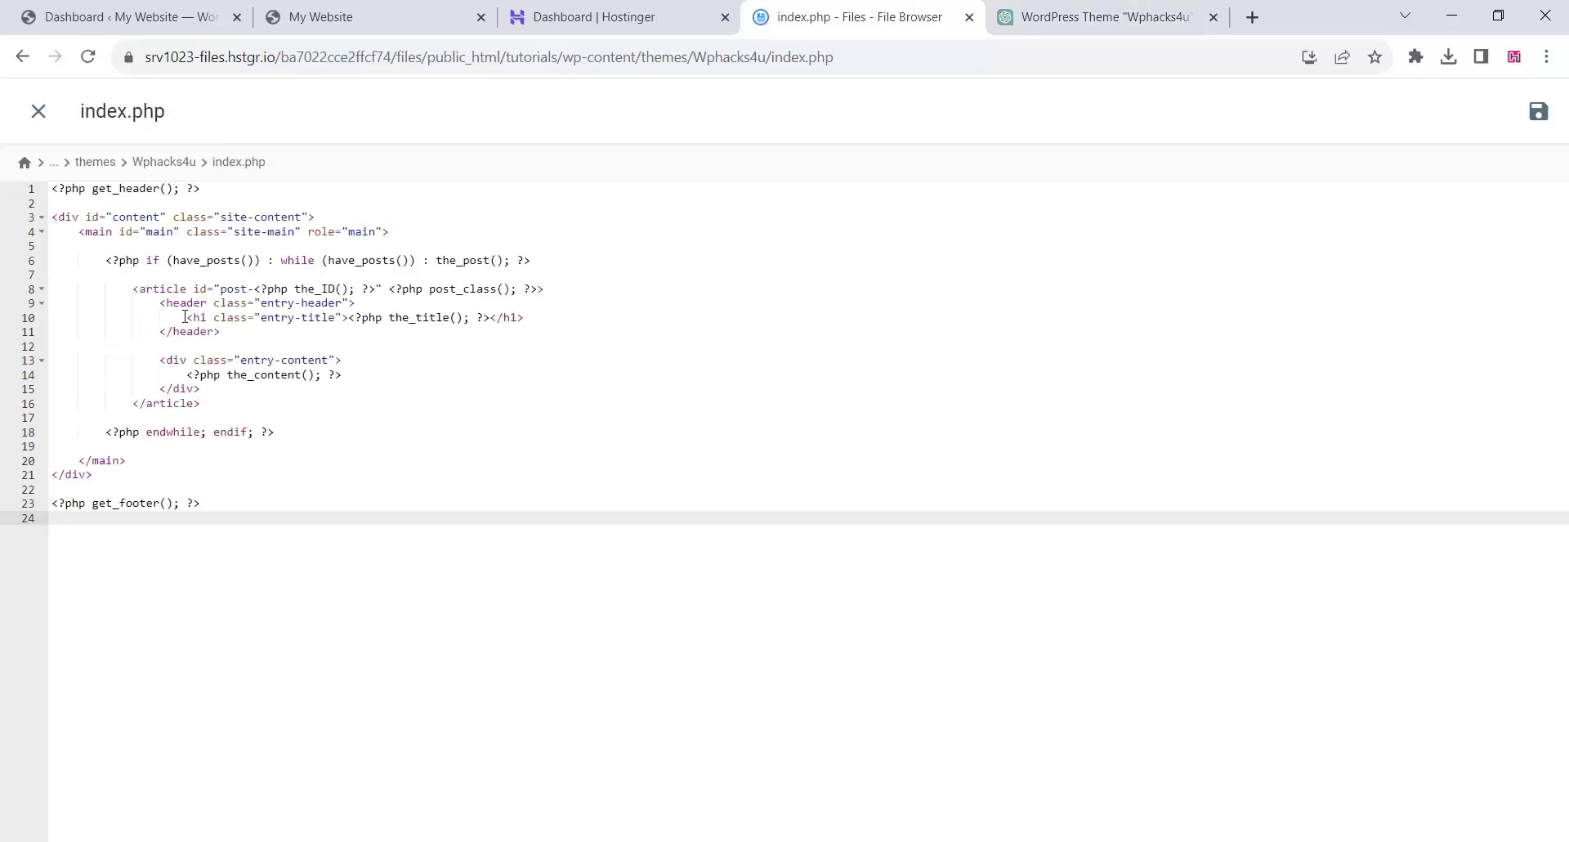
{"action": "left_click", "coordinate": [1539, 112]}
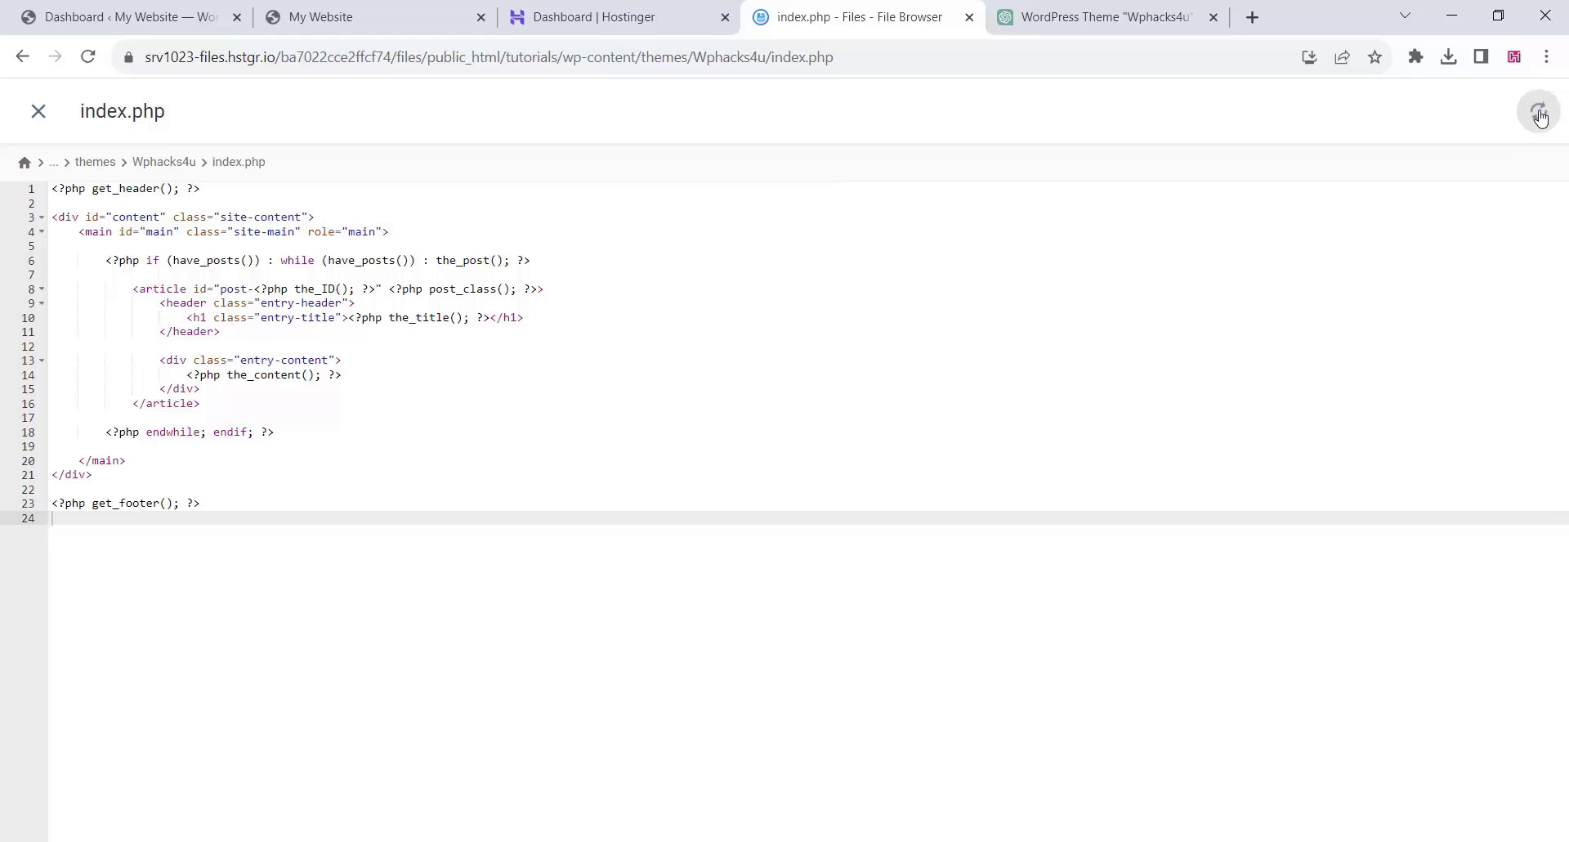
{"action": "left_click", "coordinate": [33, 114]}
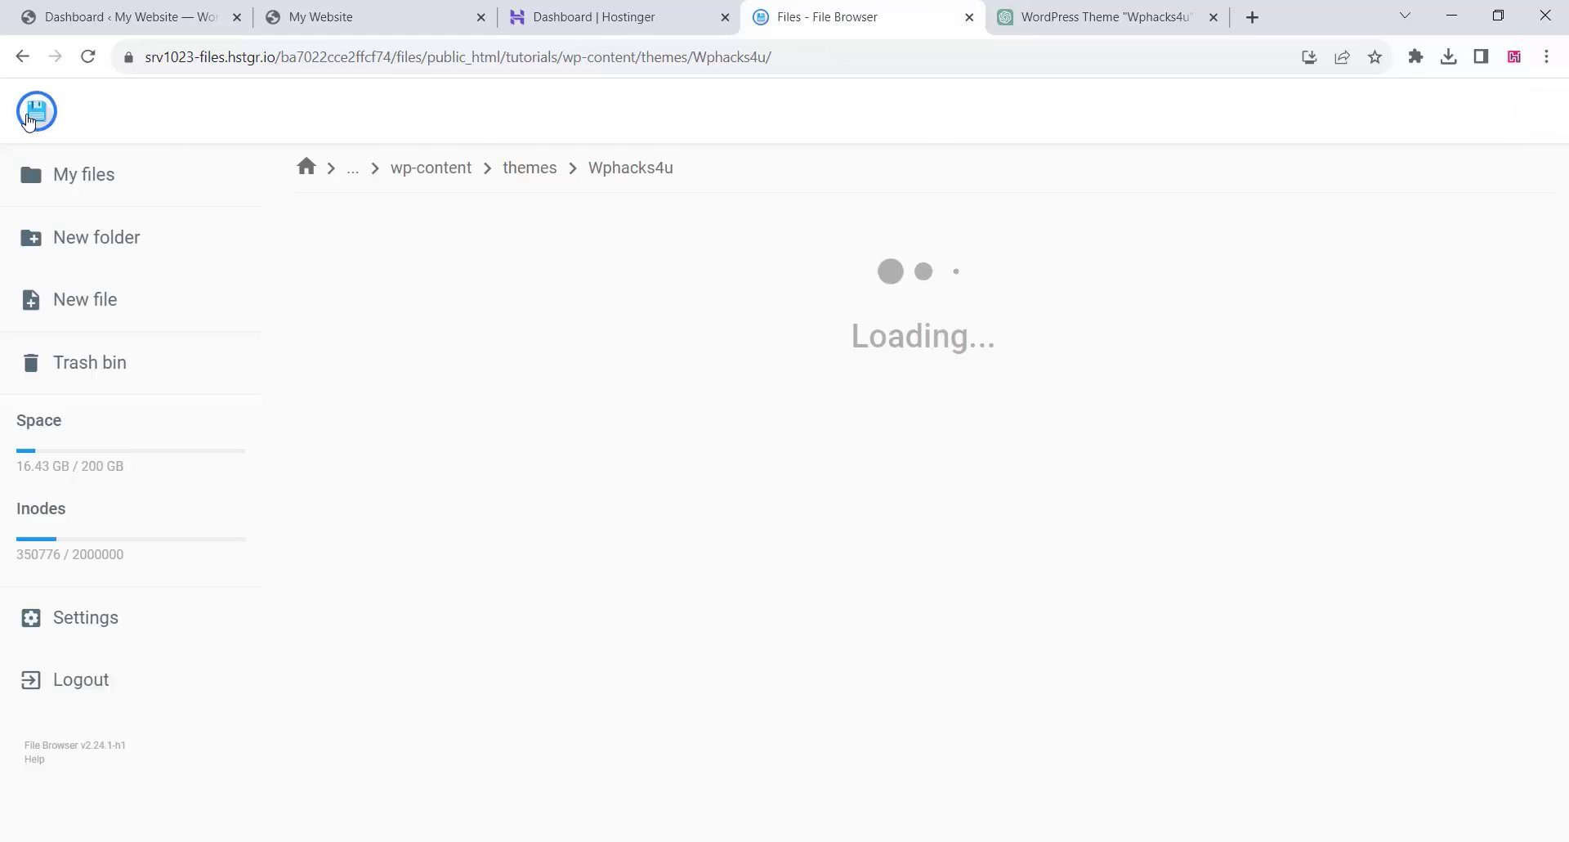
{"action": "left_click", "coordinate": [1081, 21]}
Create an empty file named 'header.php' in the Wphacks4u folder, using the name copied from ChatGPT
{"action": "scroll", "coordinate": [543, 461], "scroll_direction": "down", "scroll_amount": 9}
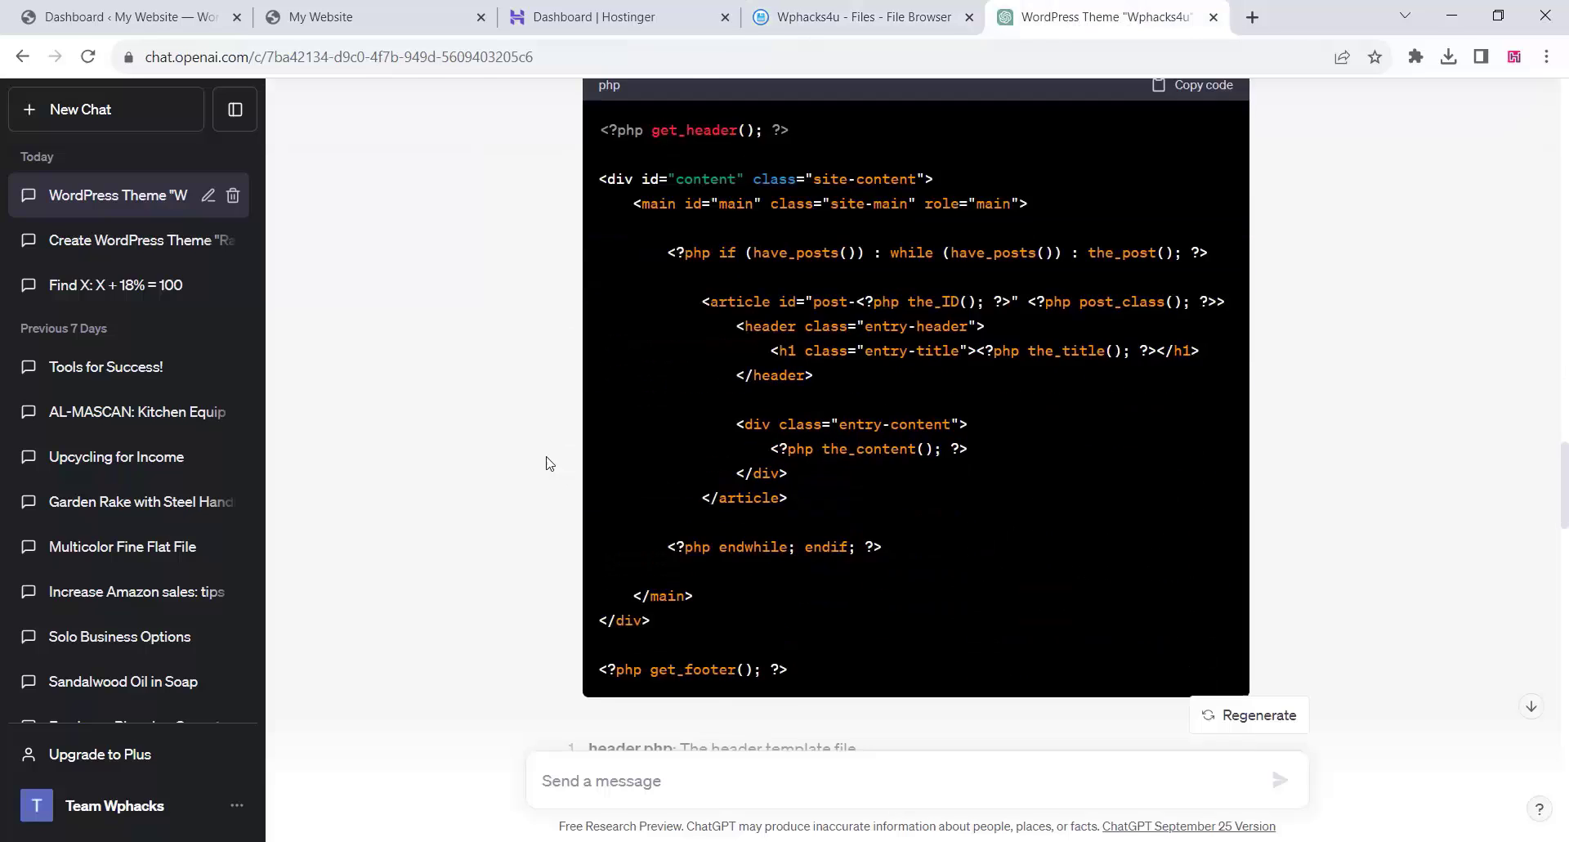
{"action": "left_click_drag", "start_coordinate": [672, 477], "coordinate": [591, 478]}
{"action": "right_click", "coordinate": [608, 478]}
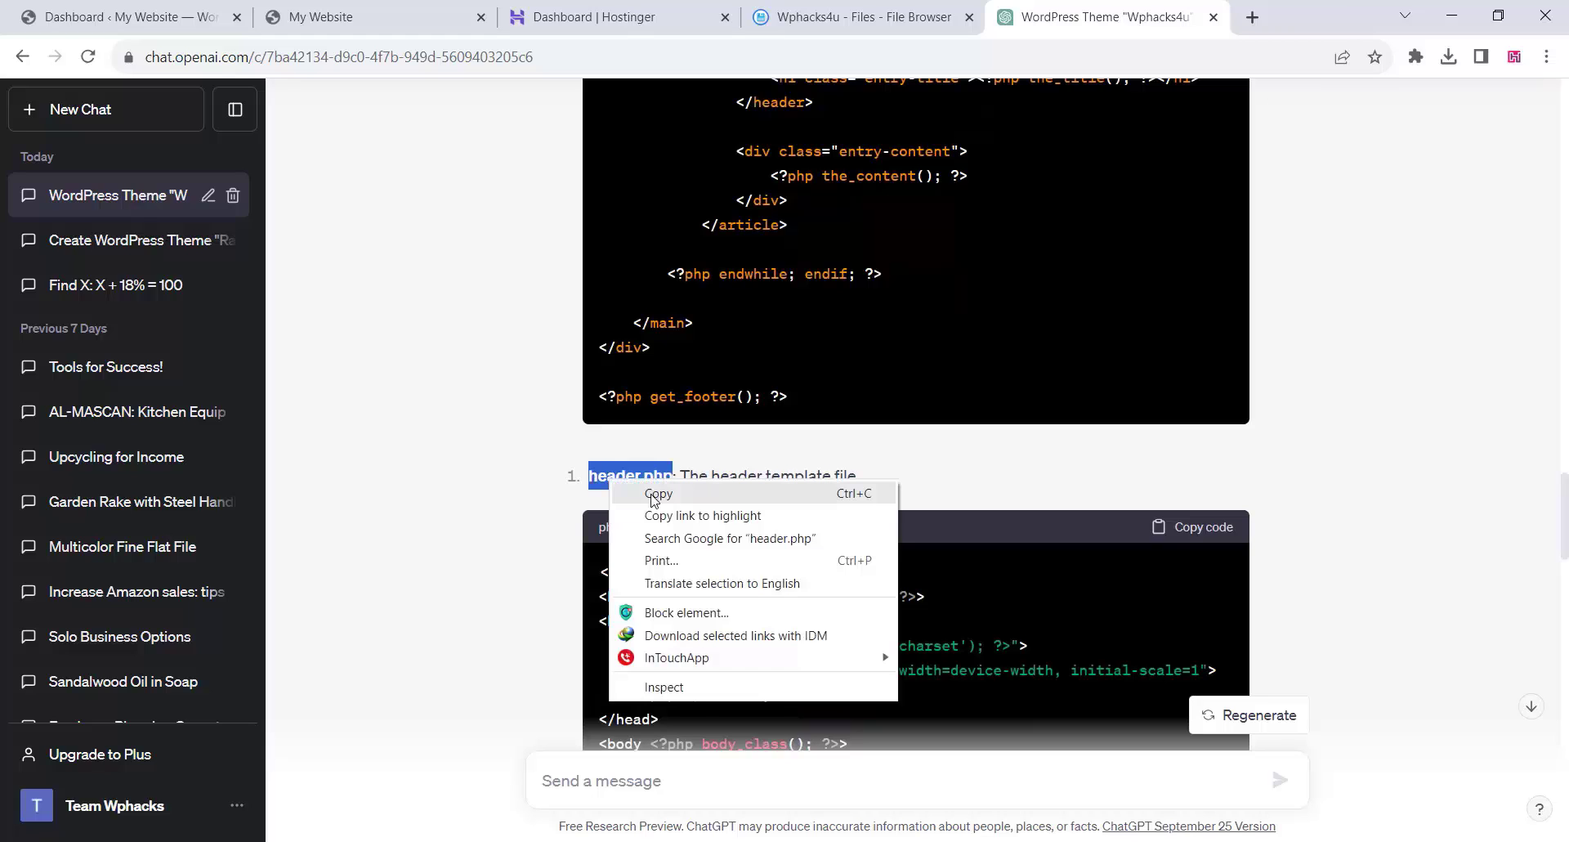
{"action": "left_click", "coordinate": [654, 494]}
{"action": "left_click", "coordinate": [839, 10]}
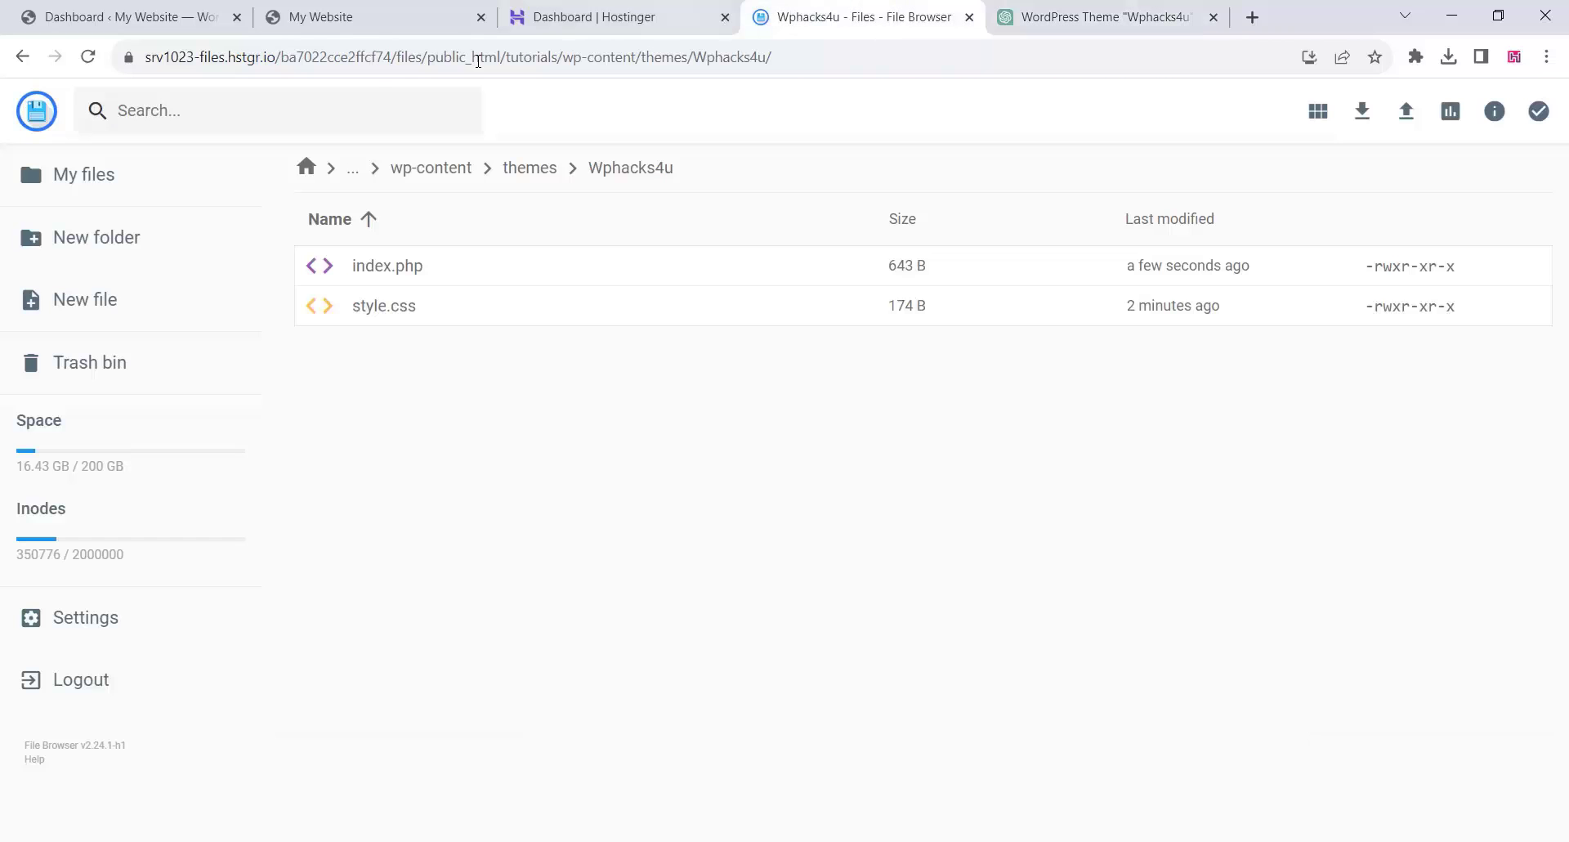
{"action": "left_click", "coordinate": [79, 310]}
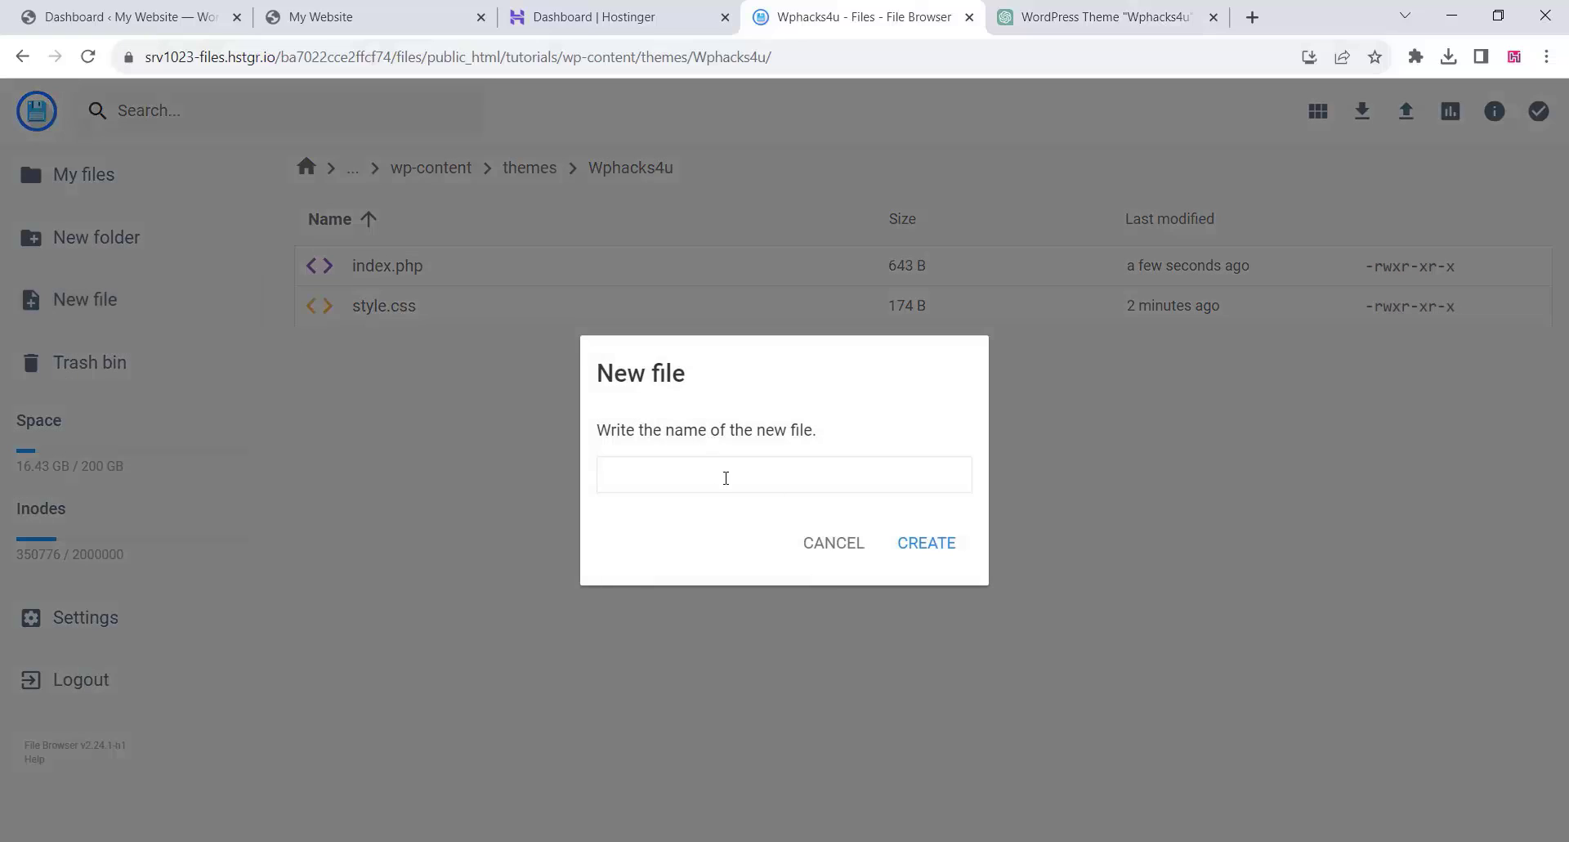
{"action": "right_click", "coordinate": [622, 479]}
{"action": "left_click", "coordinate": [672, 615]}
{"action": "left_click", "coordinate": [932, 544]}
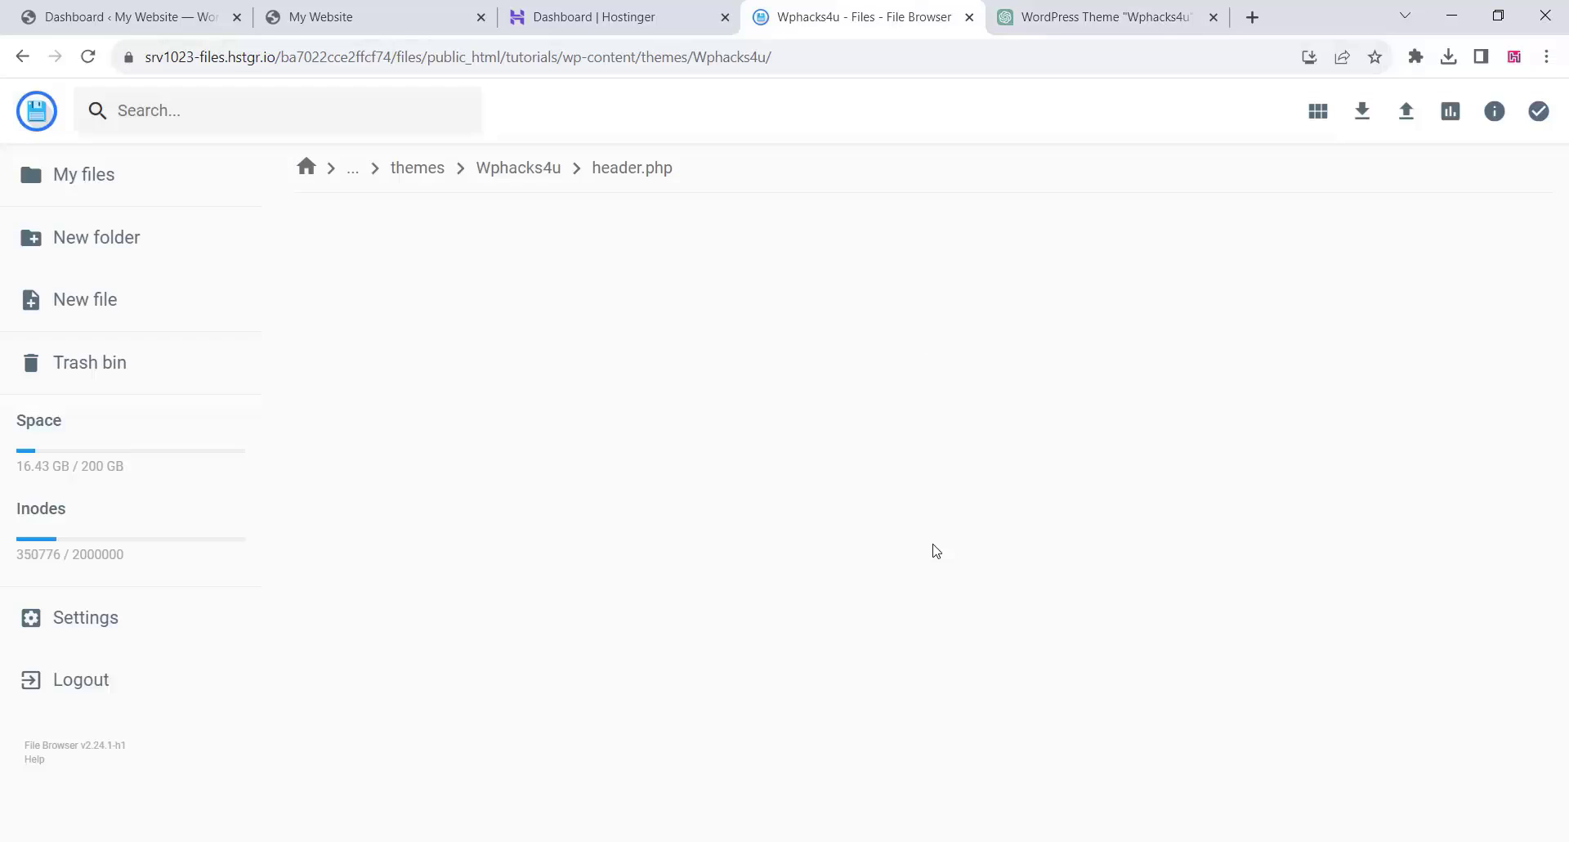
Paste ChatGPT's header template code into header.php, save it, and close the editor
{"action": "left_click", "coordinate": [1136, 17]}
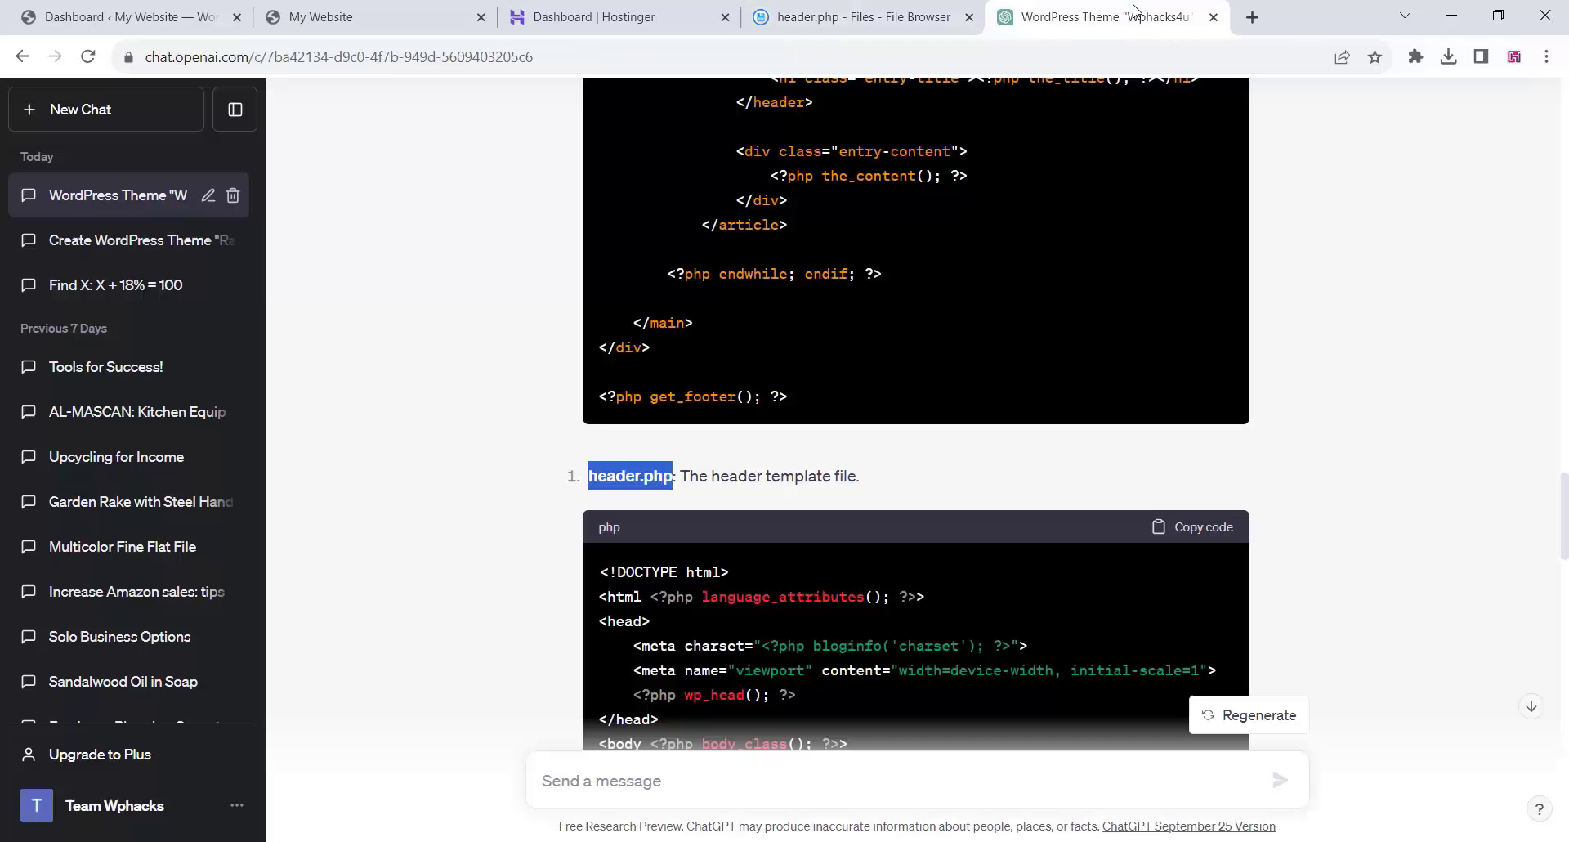
{"action": "scroll", "coordinate": [1018, 460], "scroll_direction": "down", "scroll_amount": 2}
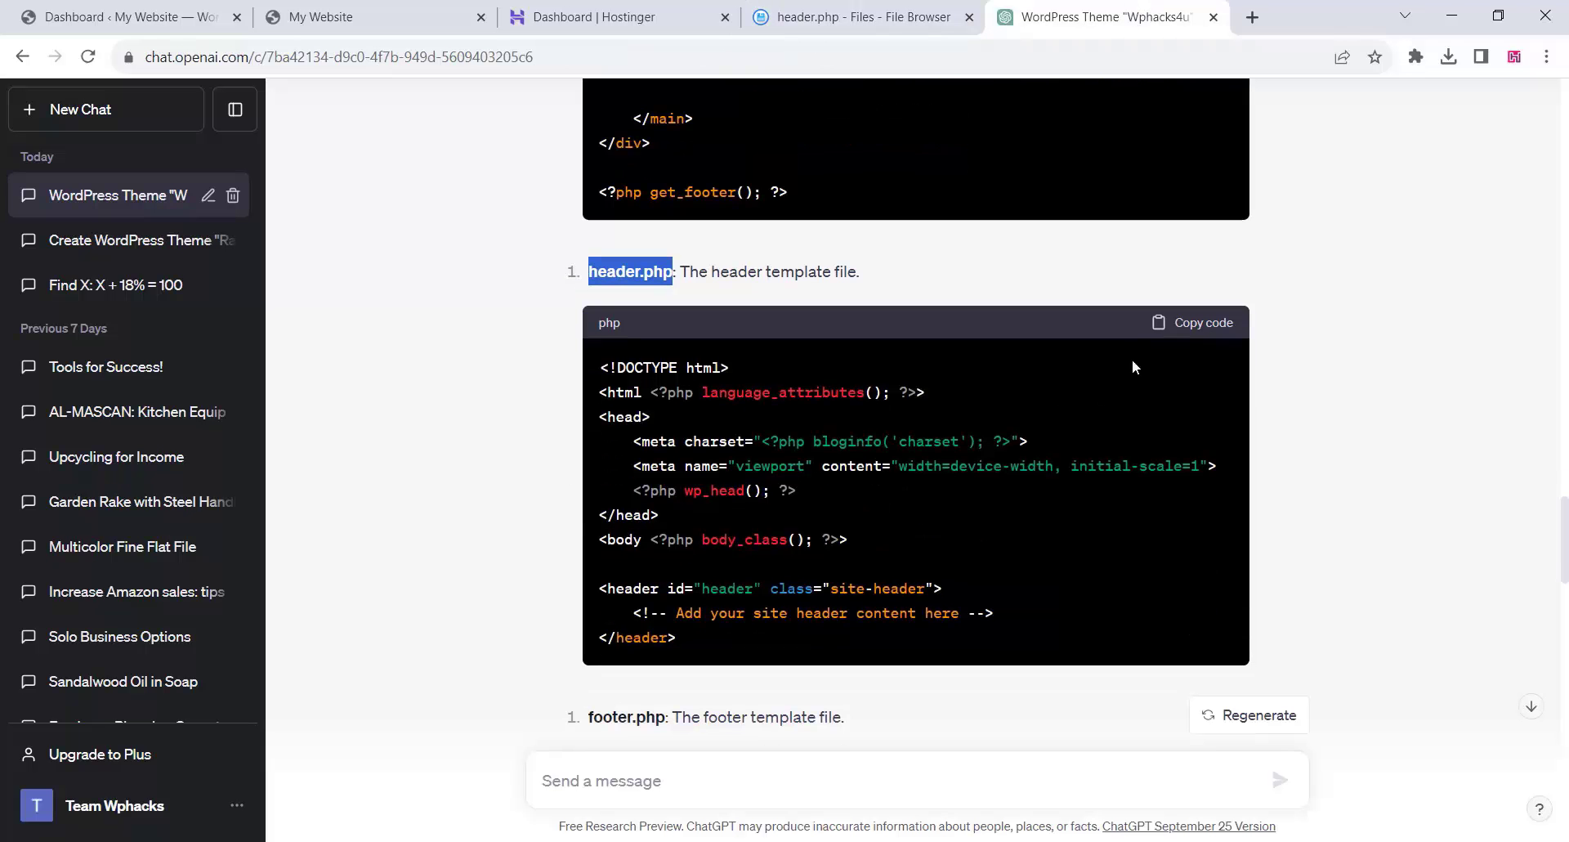
{"action": "left_click", "coordinate": [1193, 323]}
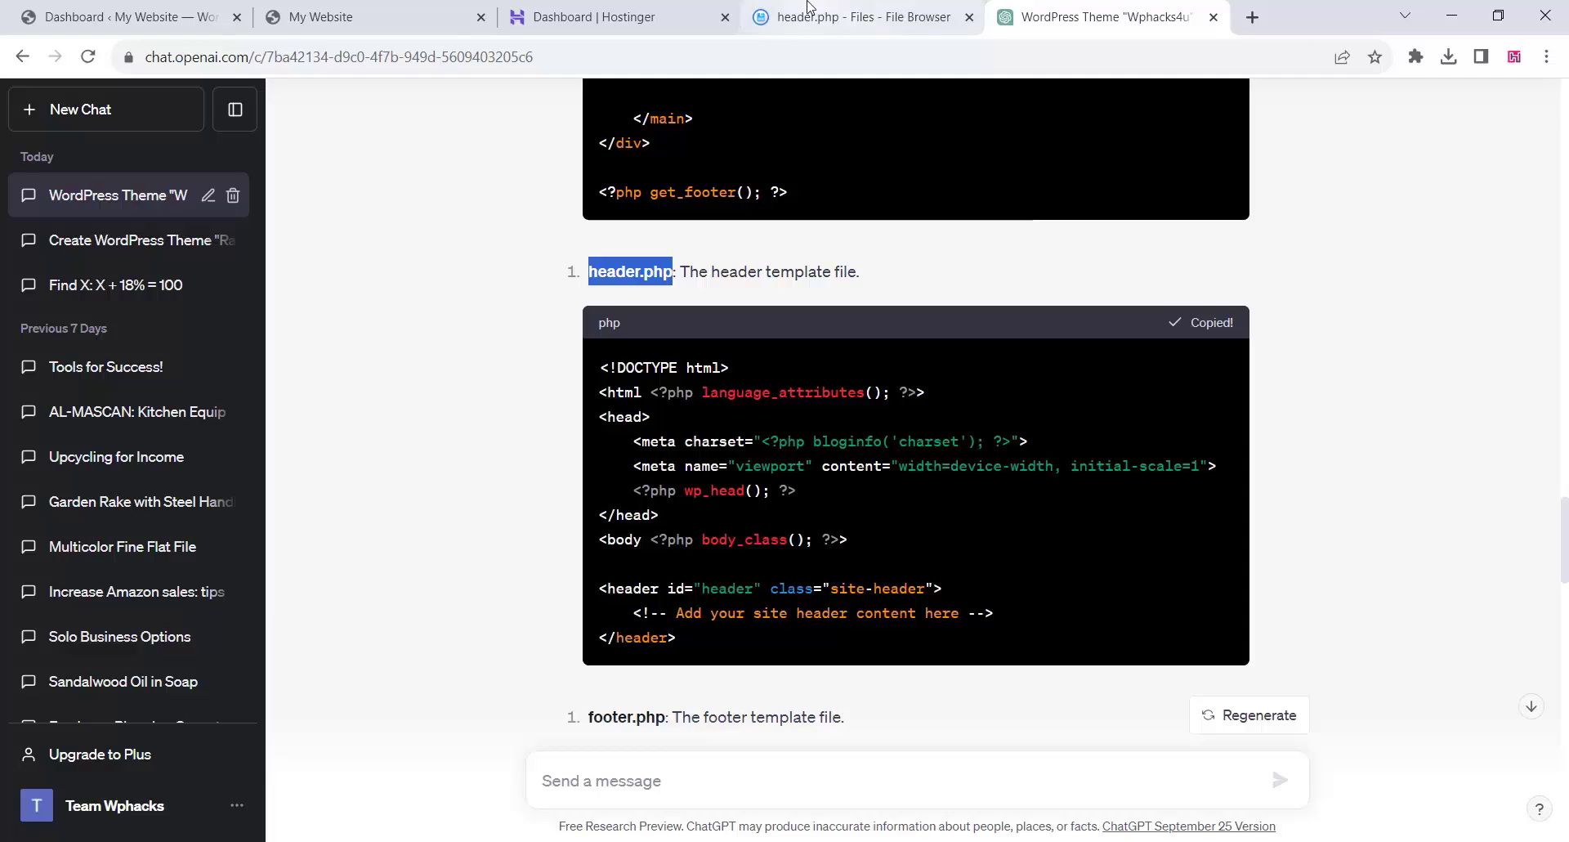
{"action": "left_click", "coordinate": [850, 16]}
{"action": "right_click", "coordinate": [74, 188]}
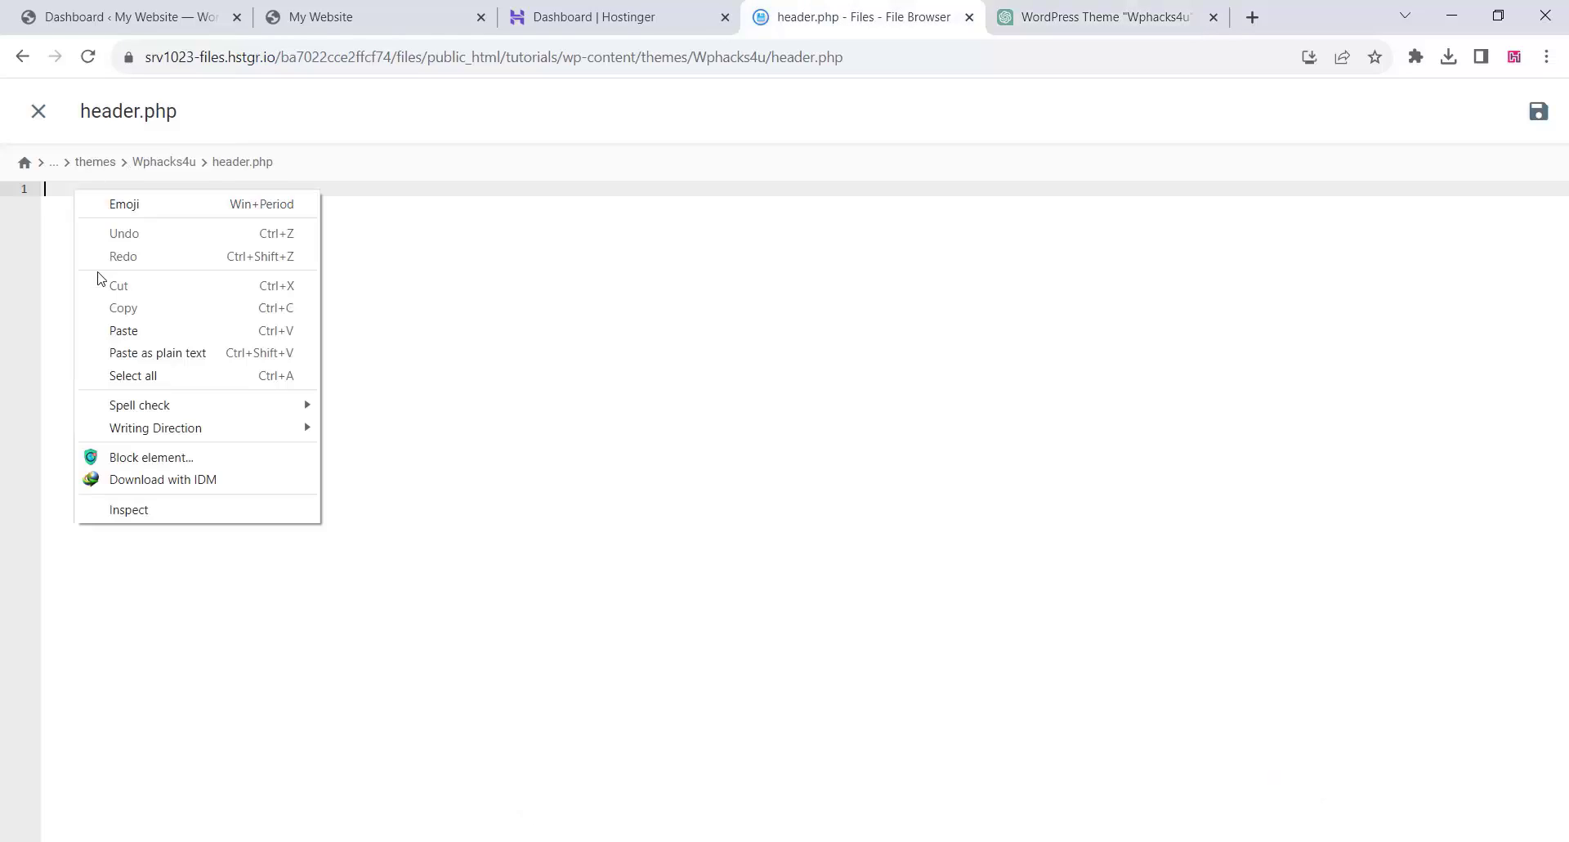
{"action": "left_click", "coordinate": [104, 329]}
{"action": "left_click", "coordinate": [1539, 111]}
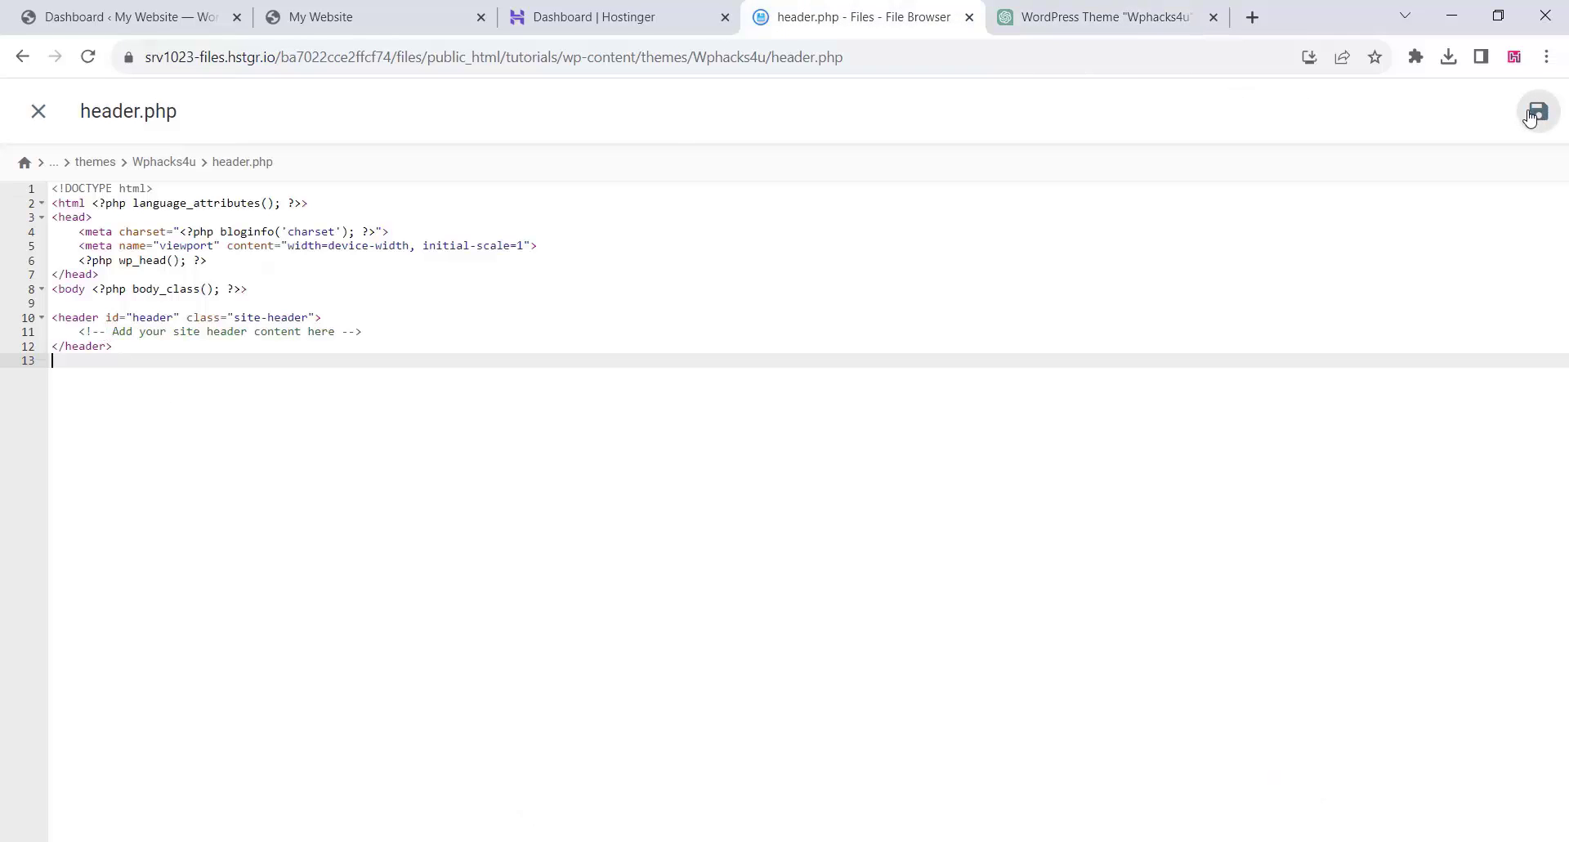
{"action": "left_click", "coordinate": [38, 111]}
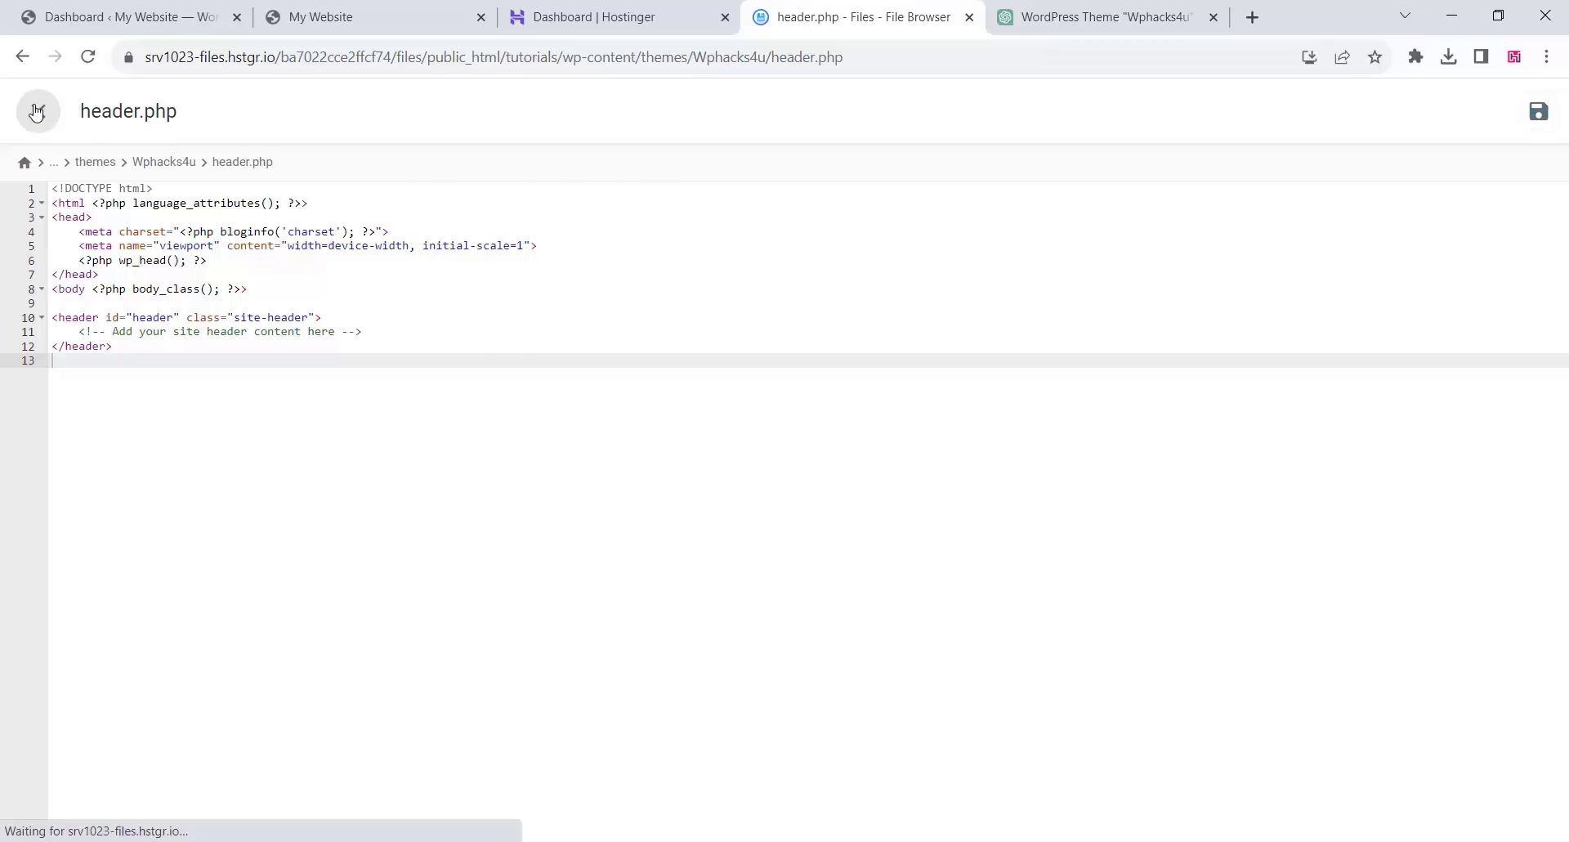
Create an empty file named 'footer.php' in the Wphacks4u folder, using the name copied from ChatGPT
{"action": "left_click", "coordinate": [1024, 7]}
{"action": "scroll", "coordinate": [546, 364], "scroll_direction": "down", "scroll_amount": 5}
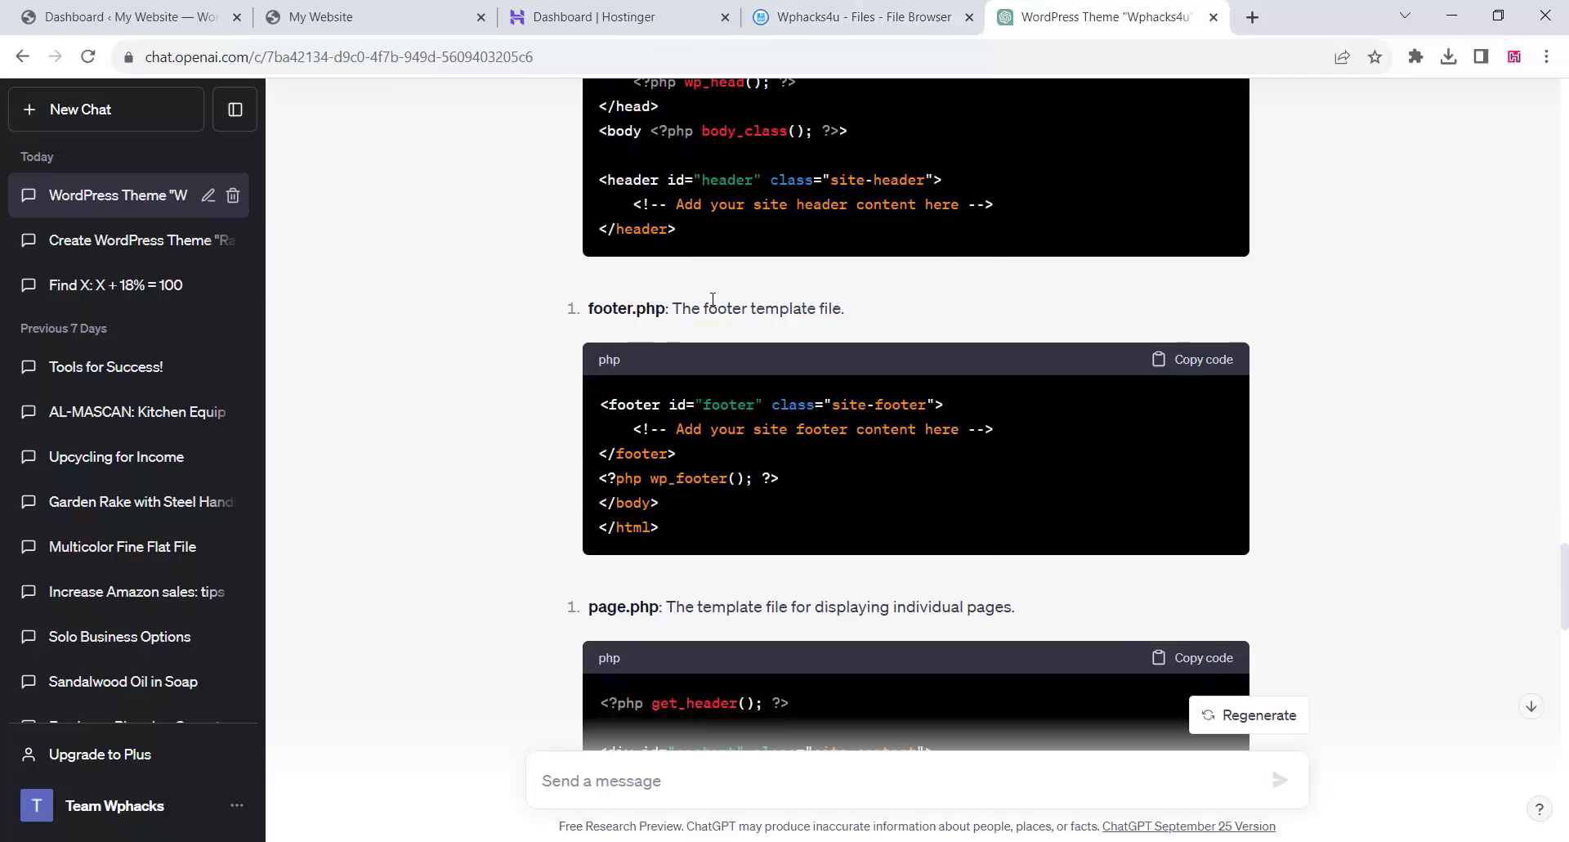
{"action": "left_click_drag", "start_coordinate": [662, 311], "coordinate": [588, 311]}
{"action": "right_click", "coordinate": [604, 311]}
{"action": "left_click", "coordinate": [654, 326]}
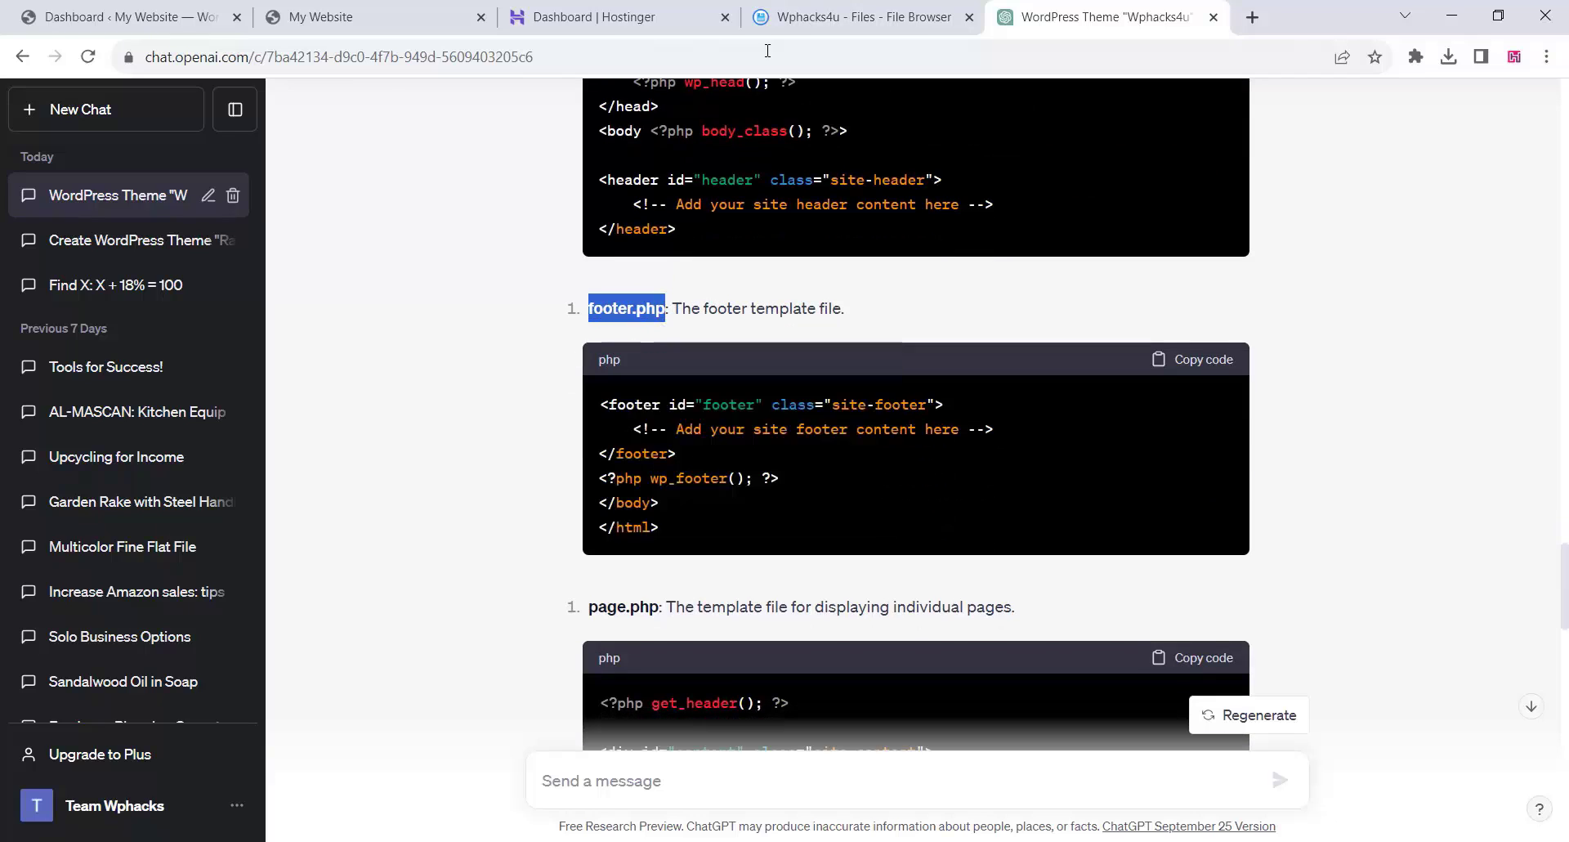
{"action": "left_click", "coordinate": [795, 11]}
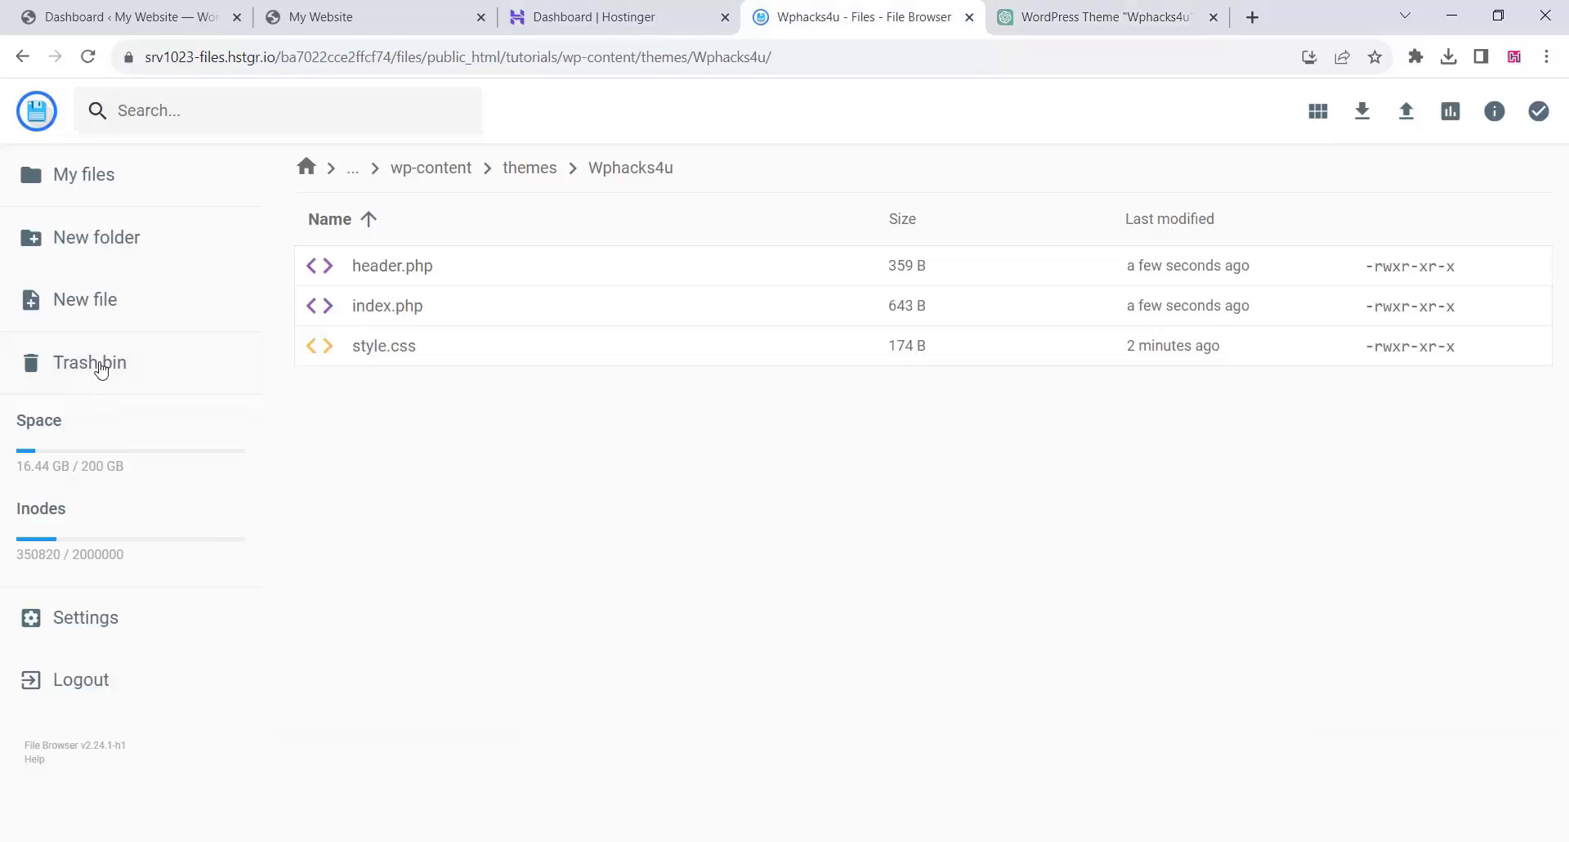
{"action": "left_click", "coordinate": [78, 303]}
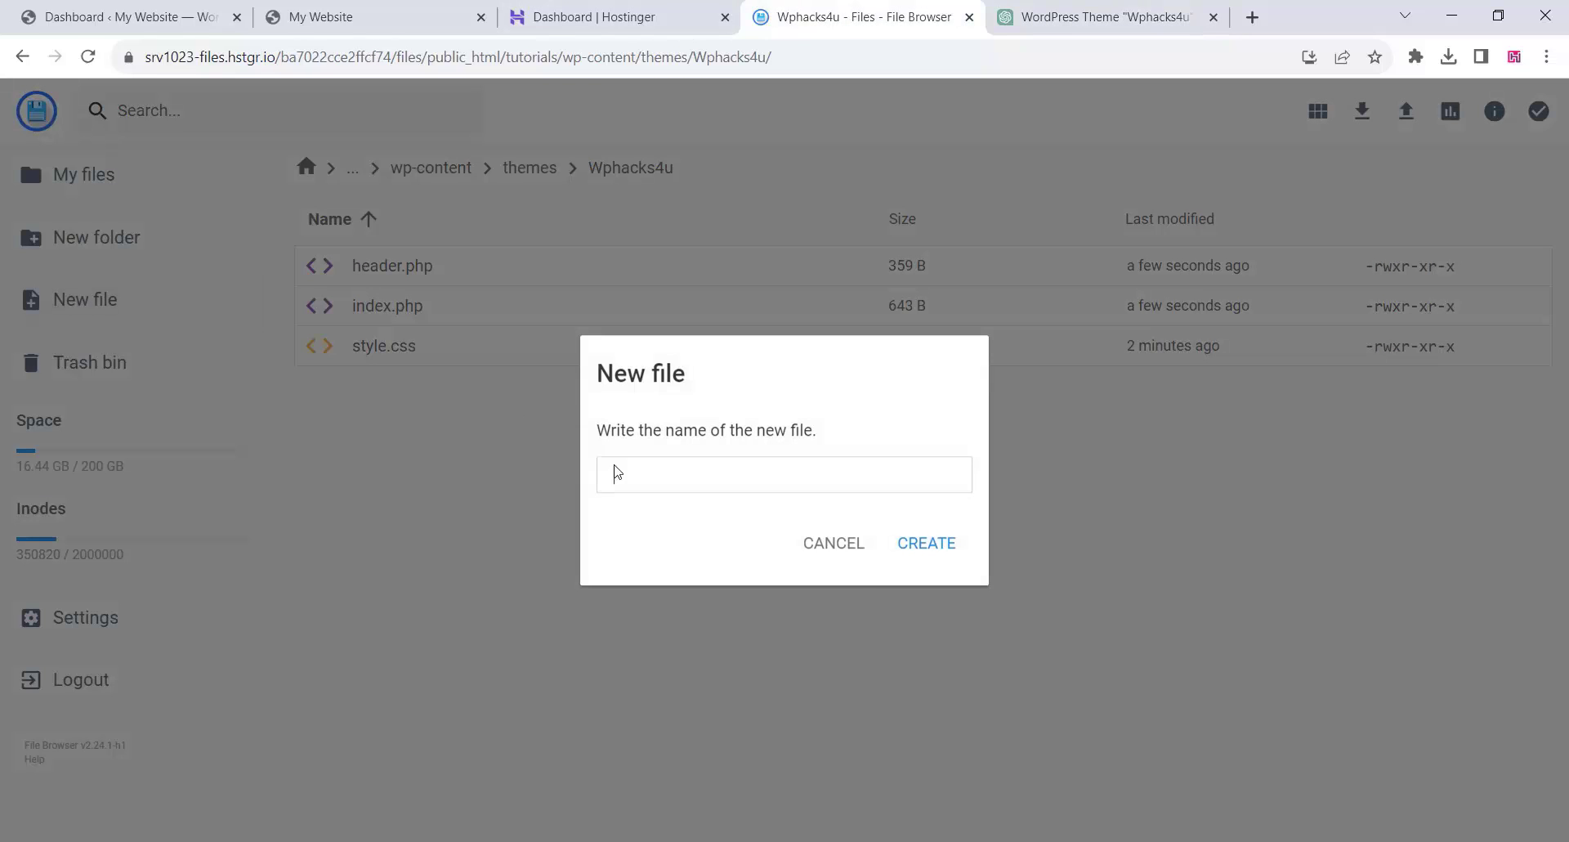
{"action": "right_click", "coordinate": [615, 465]}
{"action": "left_click", "coordinate": [657, 605]}
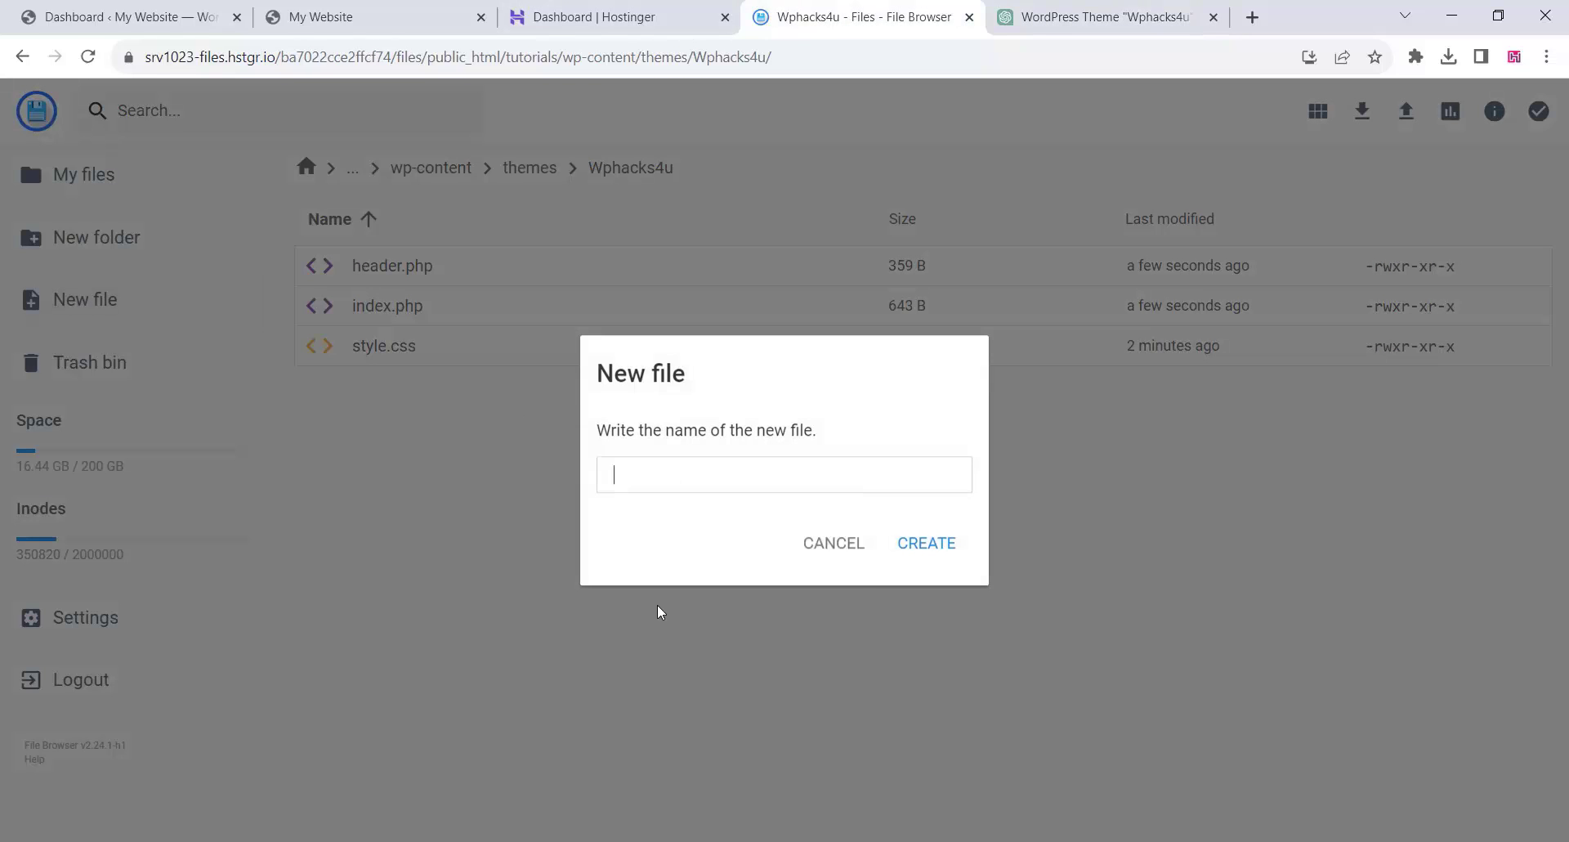
{"action": "left_click", "coordinate": [921, 543]}
Paste ChatGPT's footer code into footer.php, save it, and close the editor
{"action": "left_click", "coordinate": [1092, 6]}
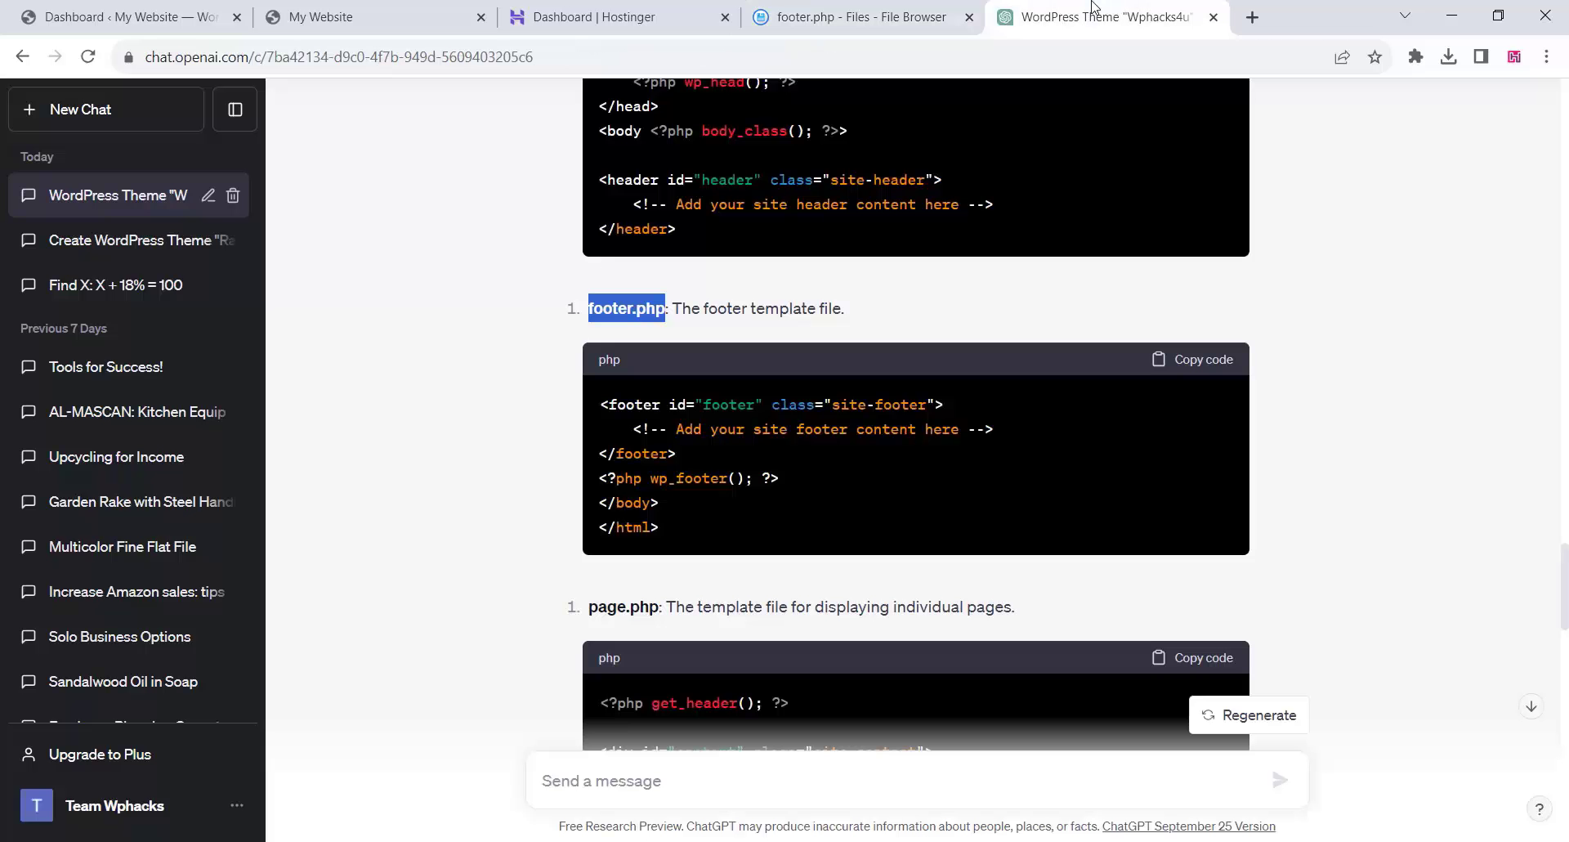
{"action": "left_click", "coordinate": [1199, 360]}
{"action": "left_click", "coordinate": [813, 6]}
{"action": "right_click", "coordinate": [116, 197]}
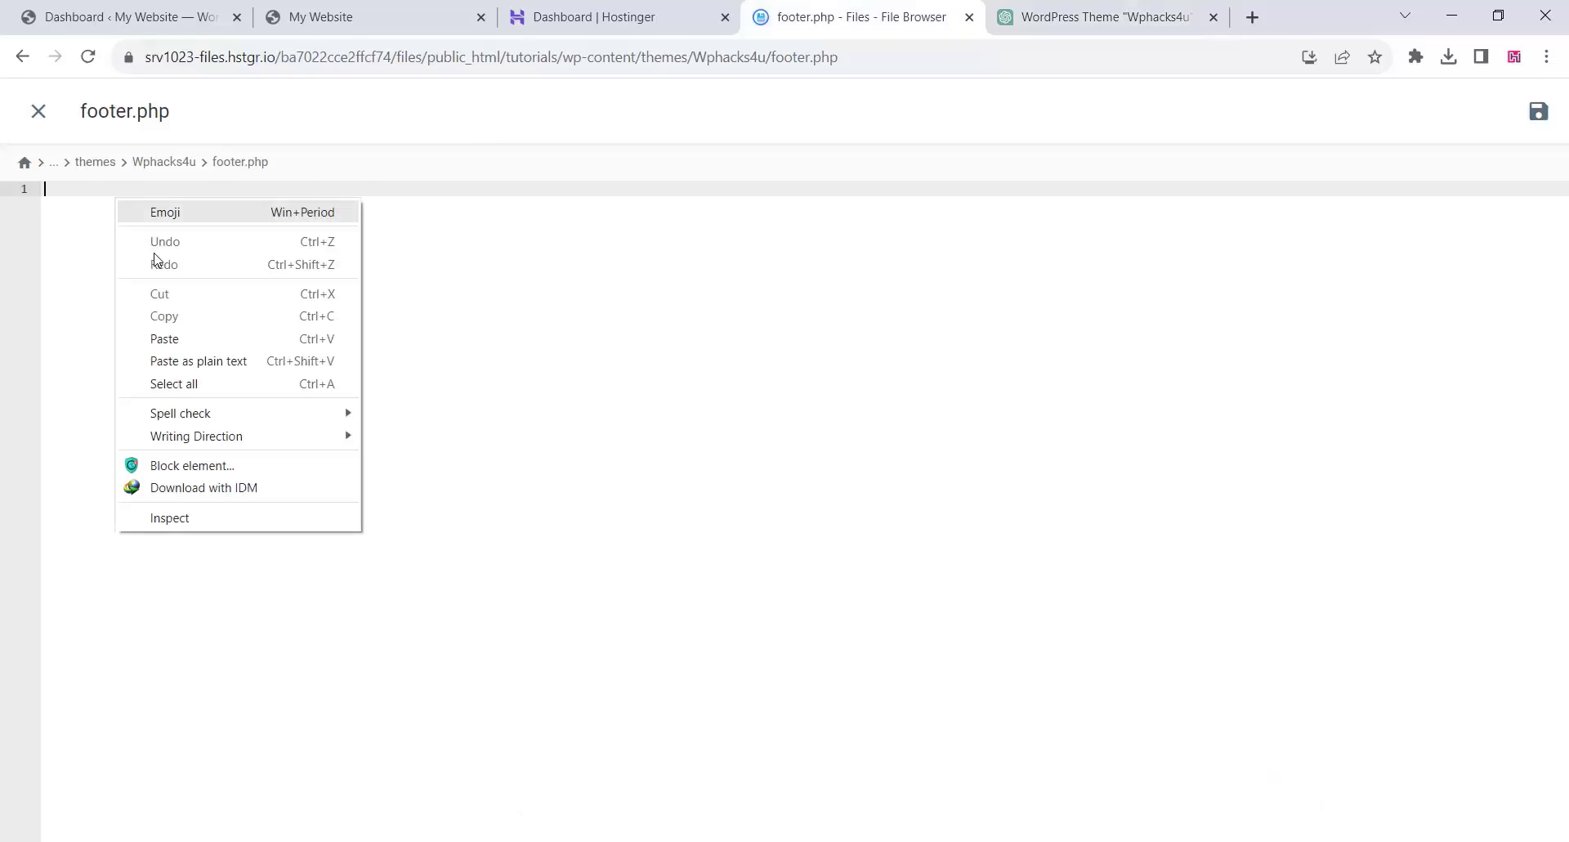
{"action": "left_click", "coordinate": [166, 338]}
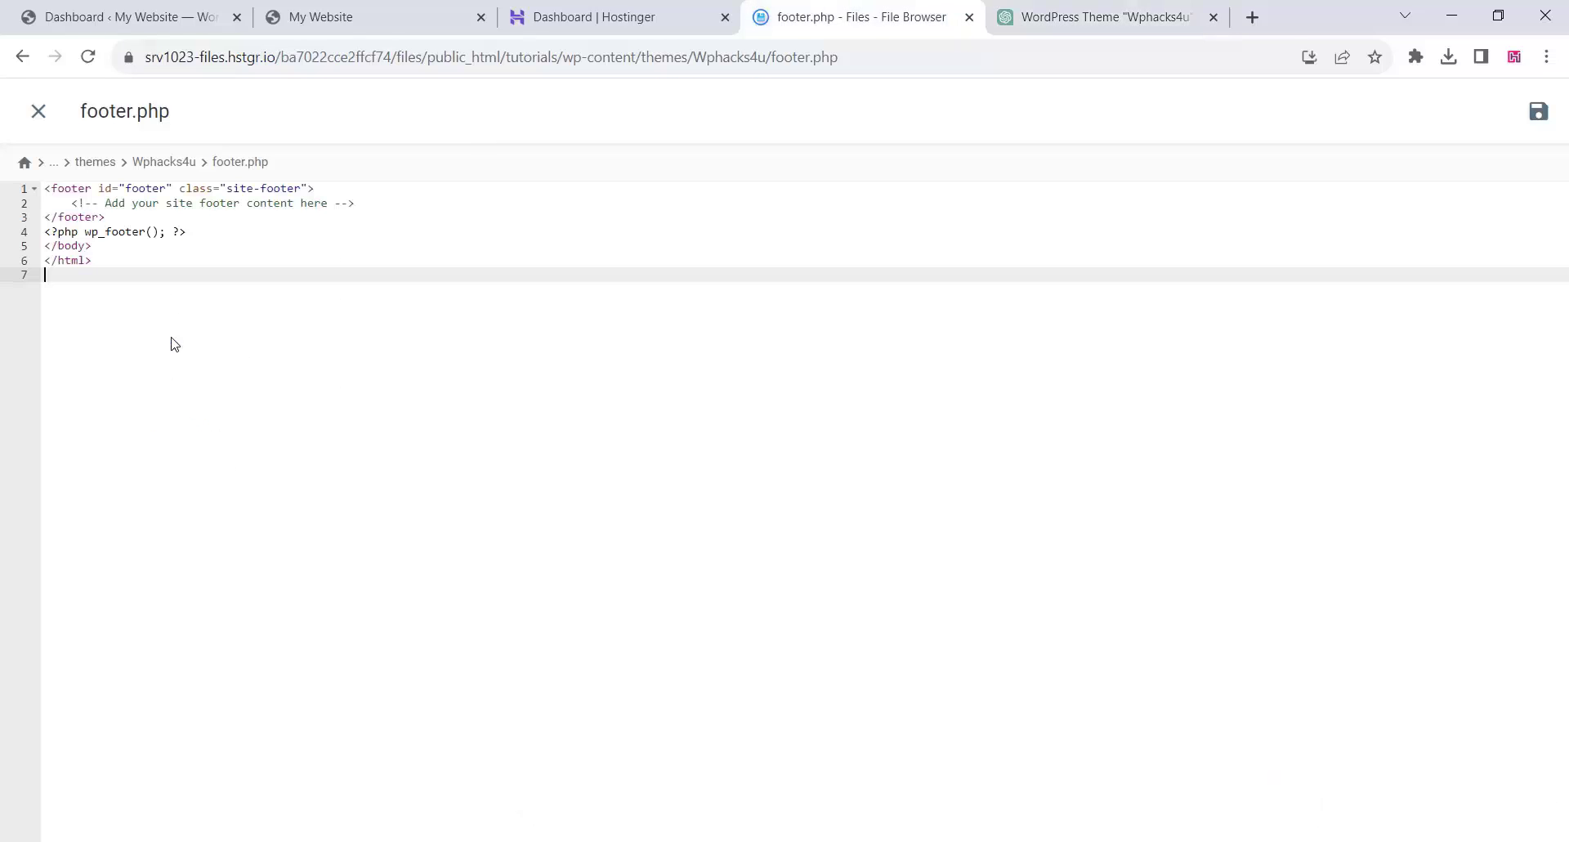
{"action": "left_click", "coordinate": [1540, 113]}
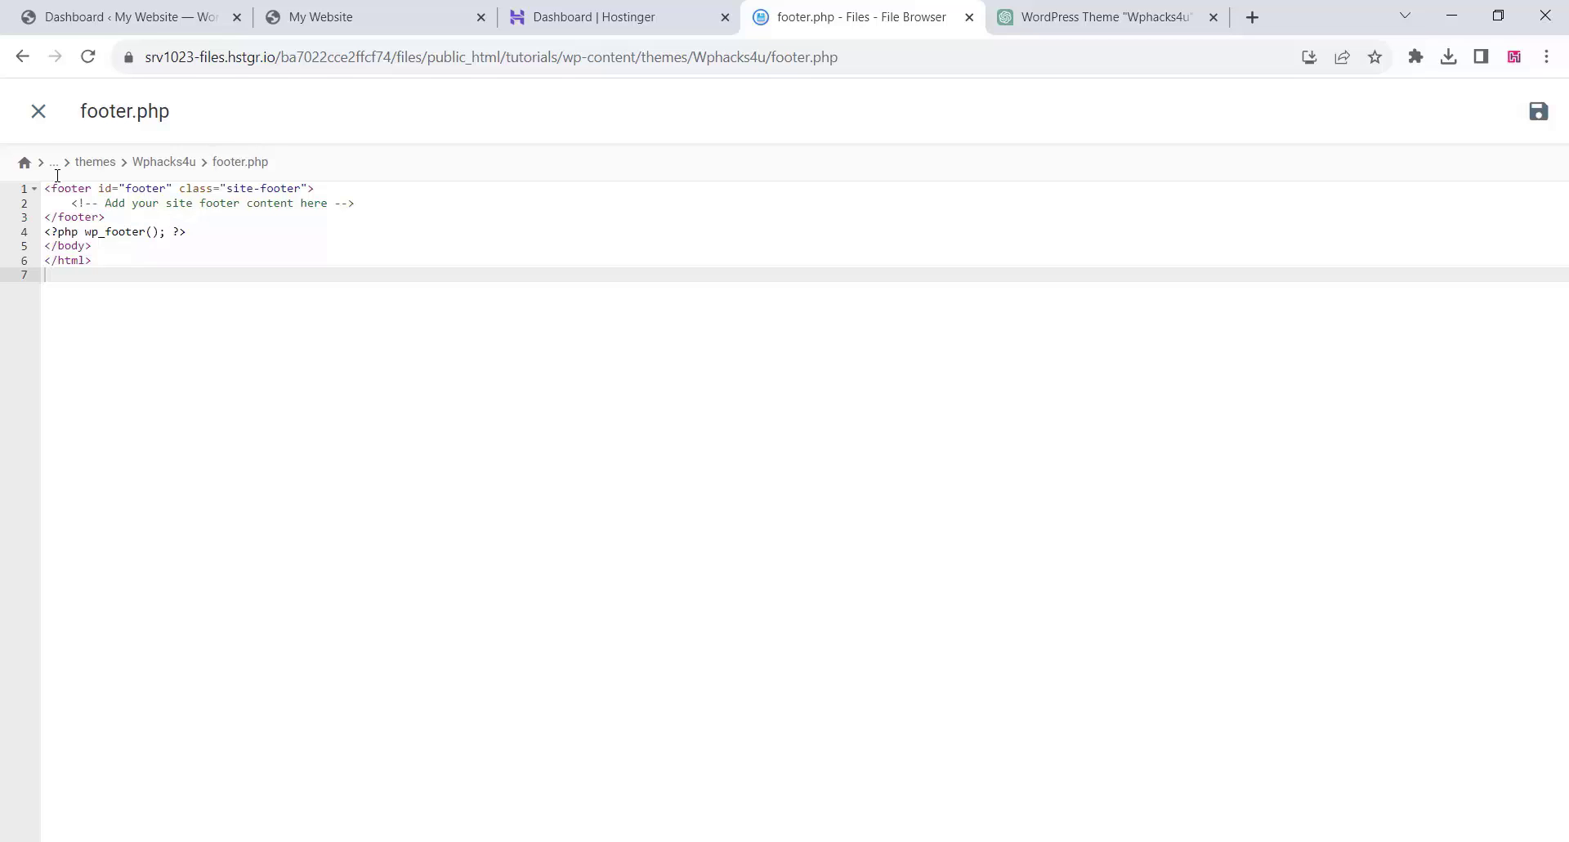
{"action": "left_click", "coordinate": [37, 110]}
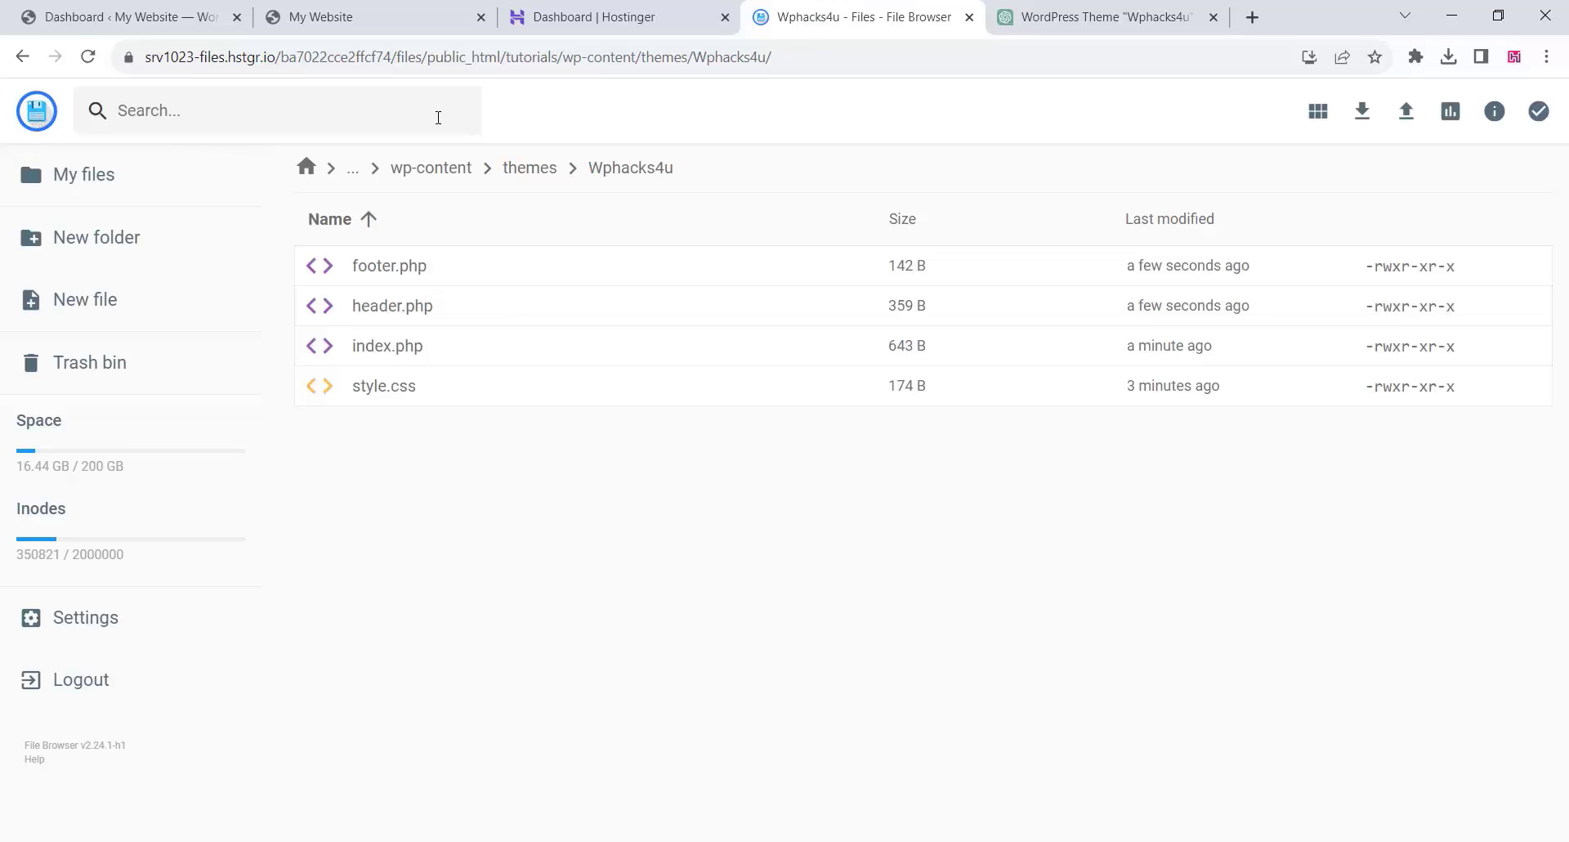
In ChatGPT, scroll to the page.php template and select its file name to copy
{"action": "left_click", "coordinate": [1054, 12]}
{"action": "scroll", "coordinate": [526, 378], "scroll_direction": "down", "scroll_amount": 3}
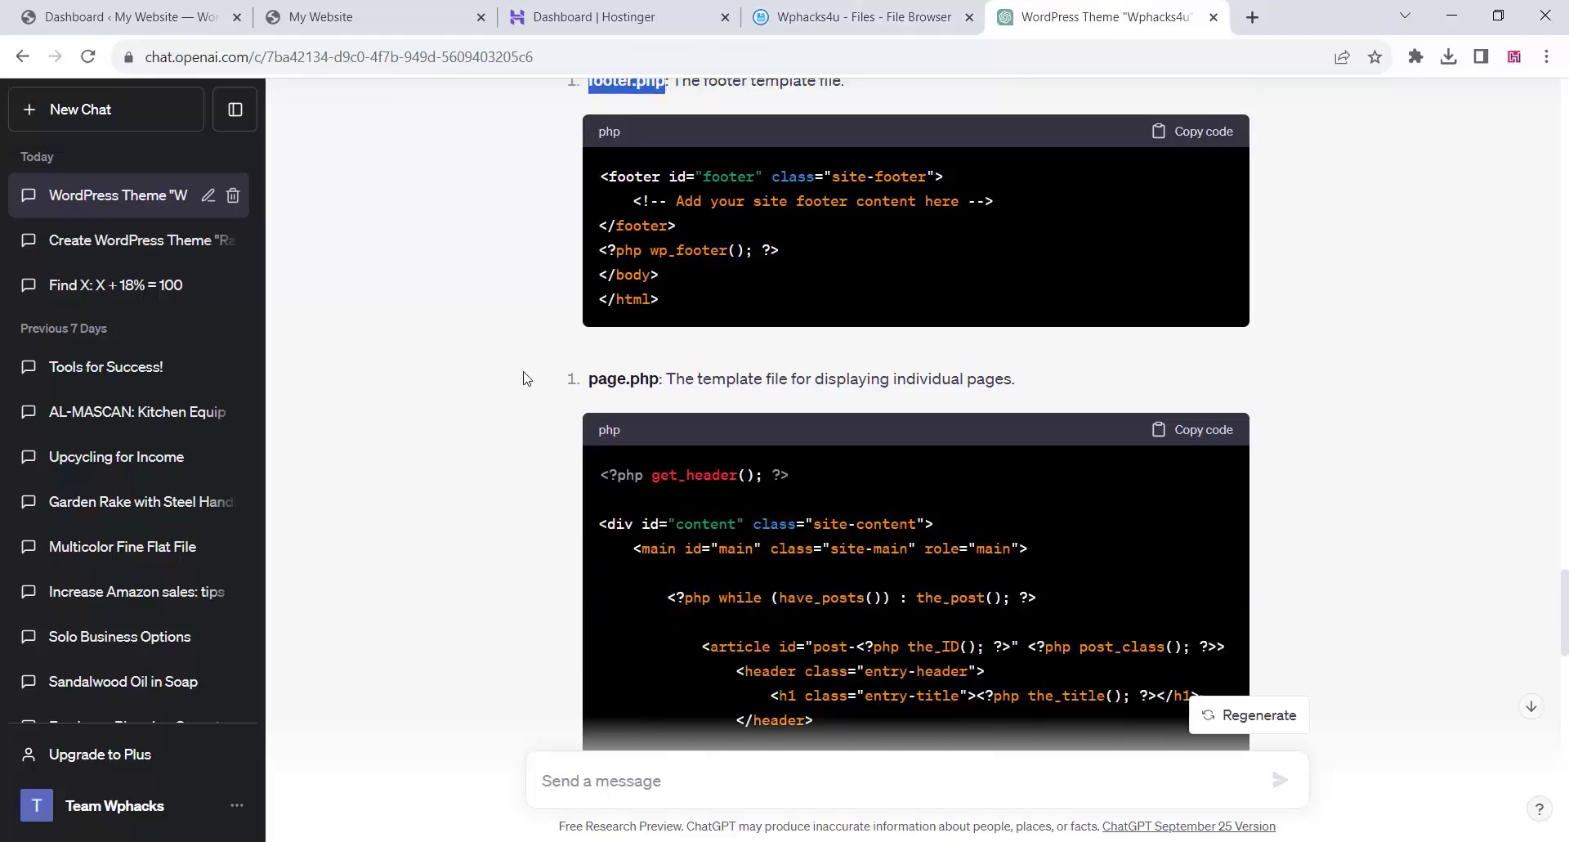
{"action": "scroll", "coordinate": [572, 344], "scroll_direction": "down", "scroll_amount": 1}
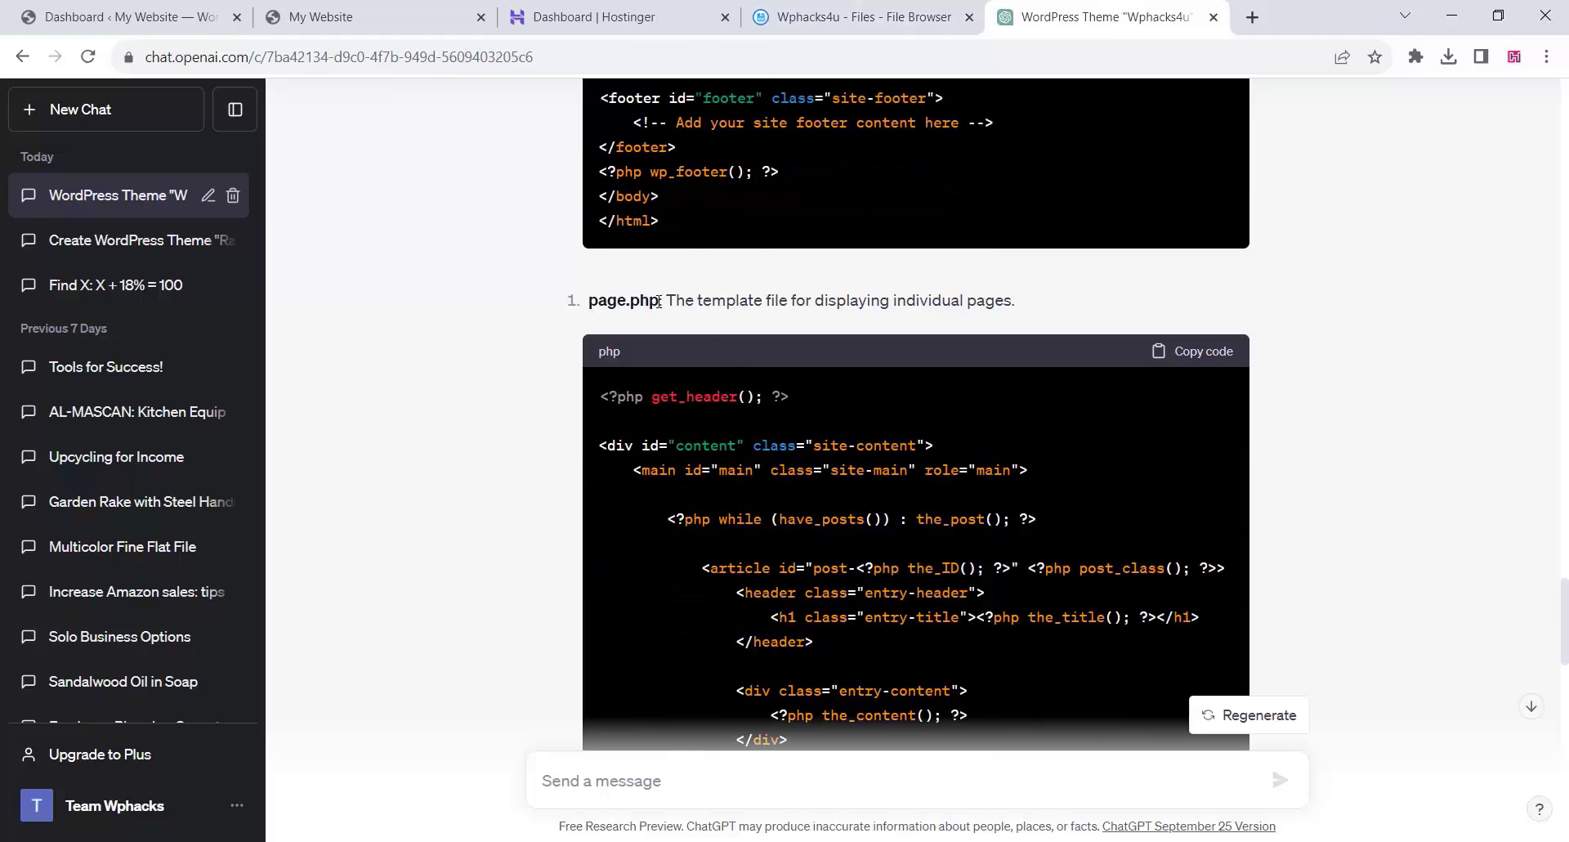
{"action": "left_click_drag", "start_coordinate": [659, 302], "coordinate": [583, 307]}
{"action": "right_click", "coordinate": [621, 302]}
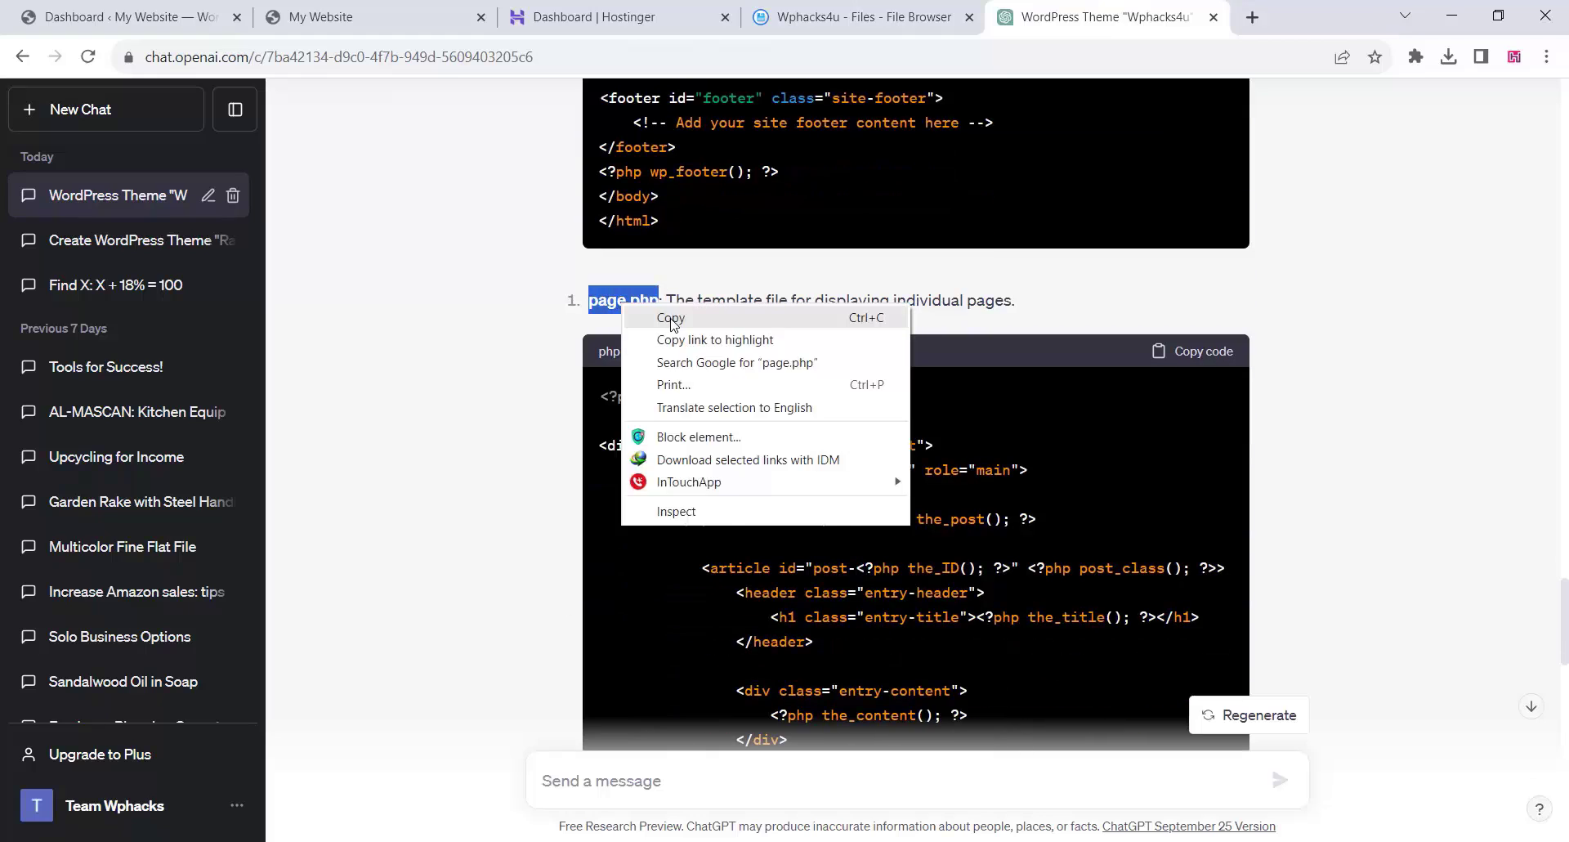